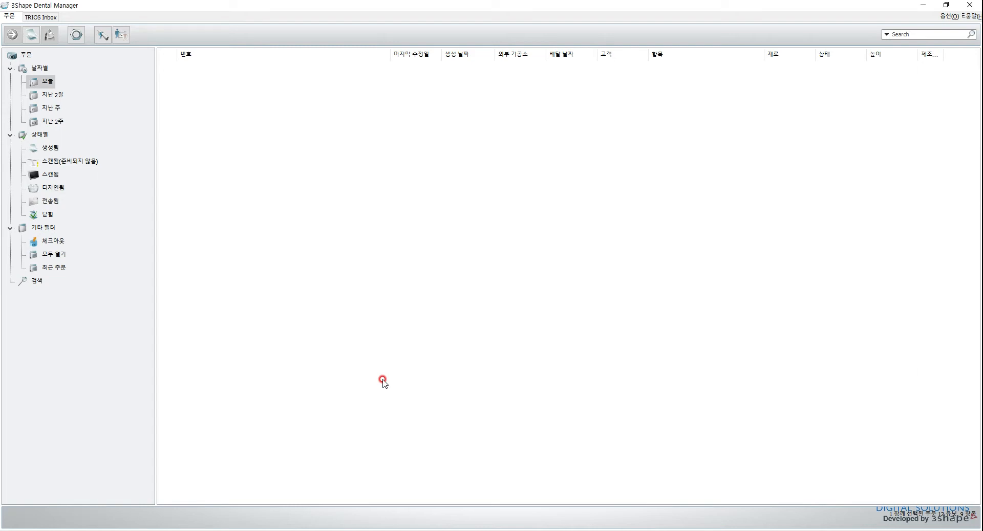
# Examine the prepared anterior teeth and scan borders of the CCUSH 461236_maxilla scan in Meshmixer.
pyautogui.click(338, 530)
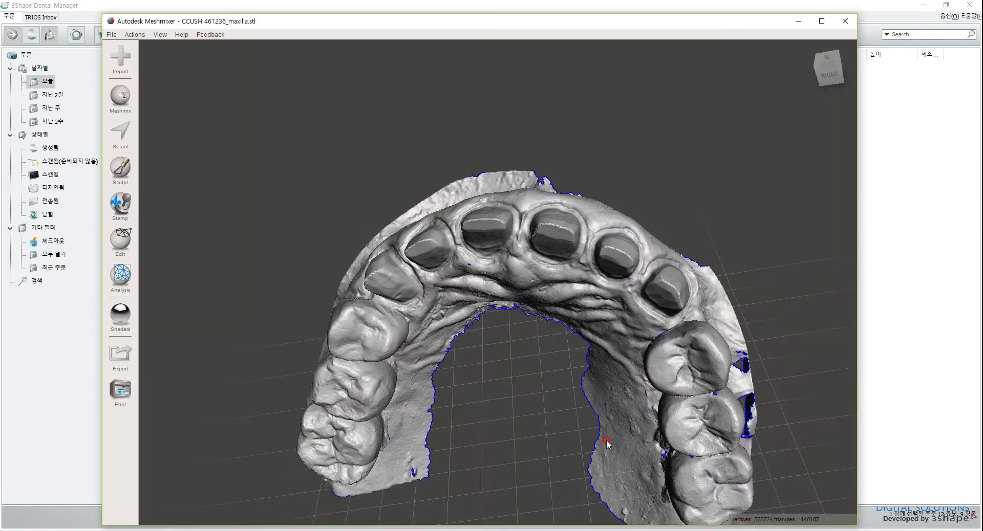
pyautogui.moveTo(588, 450); pyautogui.dragTo(458, 241, button='right')
pyautogui.moveTo(398, 234); pyautogui.dragTo(402, 219, button='right')
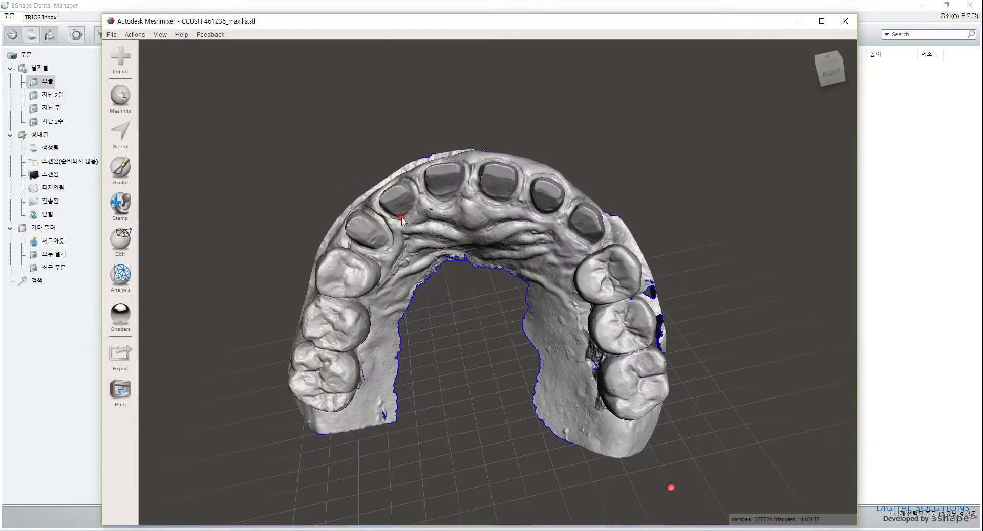
pyautogui.moveTo(488, 312); pyautogui.dragTo(518, 404, button='right')
pyautogui.moveTo(526, 361); pyautogui.dragTo(519, 242, button='right')
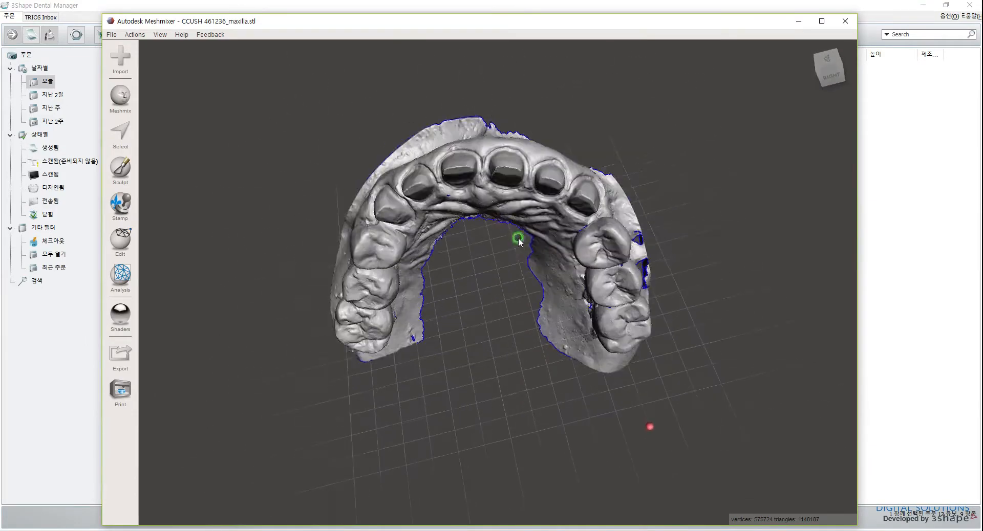
pyautogui.moveTo(589, 246); pyautogui.dragTo(460, 198, button='right')
pyautogui.moveTo(487, 232); pyautogui.dragTo(469, 241, button='right')
pyautogui.scroll(2, 481, 243)
pyautogui.scroll(2, 469, 241)
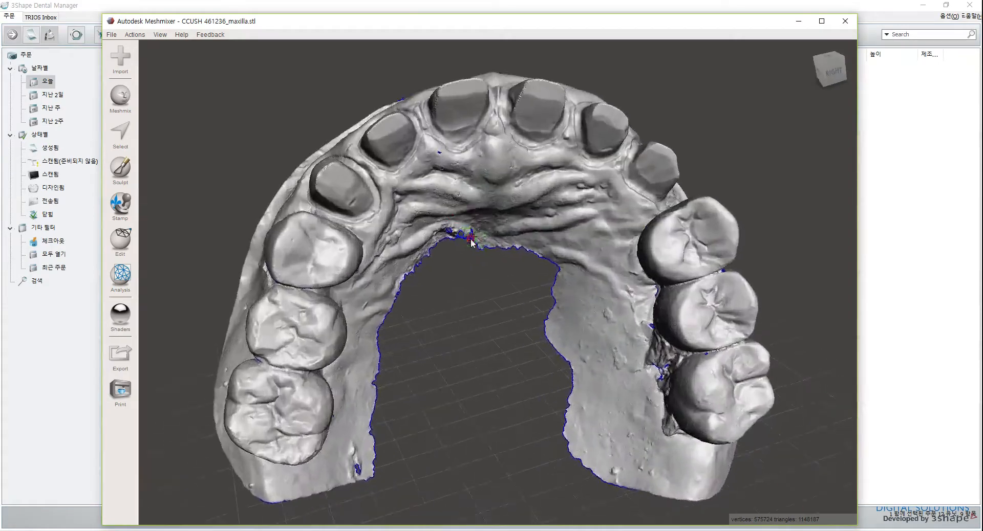
pyautogui.moveTo(469, 241); pyautogui.dragTo(492, 248, button='middle')
pyautogui.scroll(5, 487, 240)
pyautogui.moveTo(485, 239); pyautogui.dragTo(515, 293, button='right')
pyautogui.scroll(-8, 480, 258)
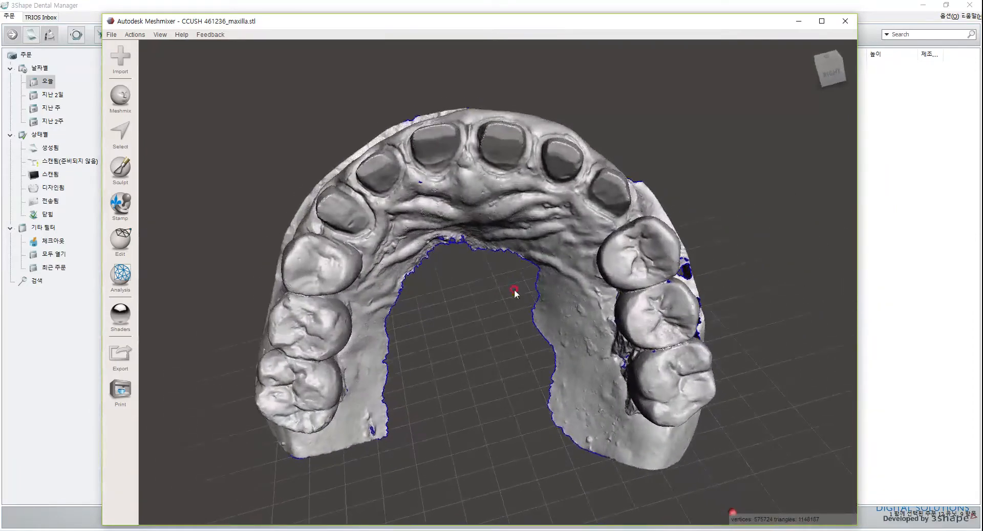
# Create a new order in 3Shape Dental Manager with Zirkon crowns on teeth 13 to 23, joined by a connector bridge.
pyautogui.click(920, 338)
pyautogui.rightClick(395, 163)
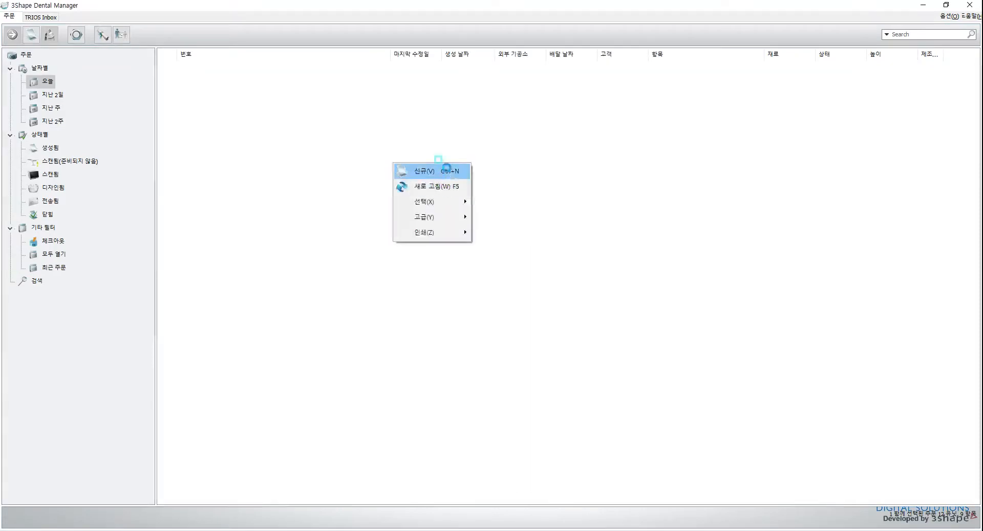
pyautogui.click(447, 170)
pyautogui.moveTo(494, 177)
pyautogui.mouseDown()
pyautogui.moveTo(518, 184)
pyautogui.moveTo(778, 142)
pyautogui.mouseUp()
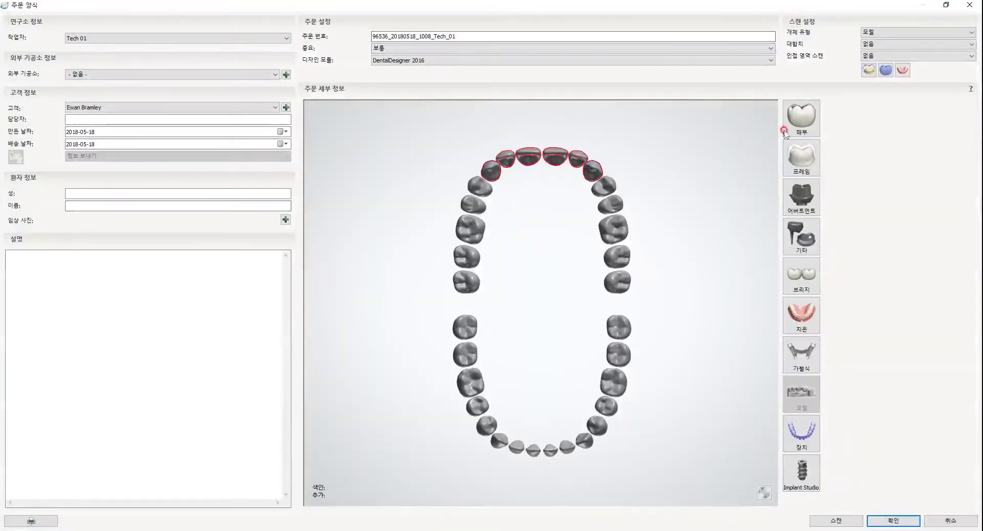
pyautogui.click(802, 118)
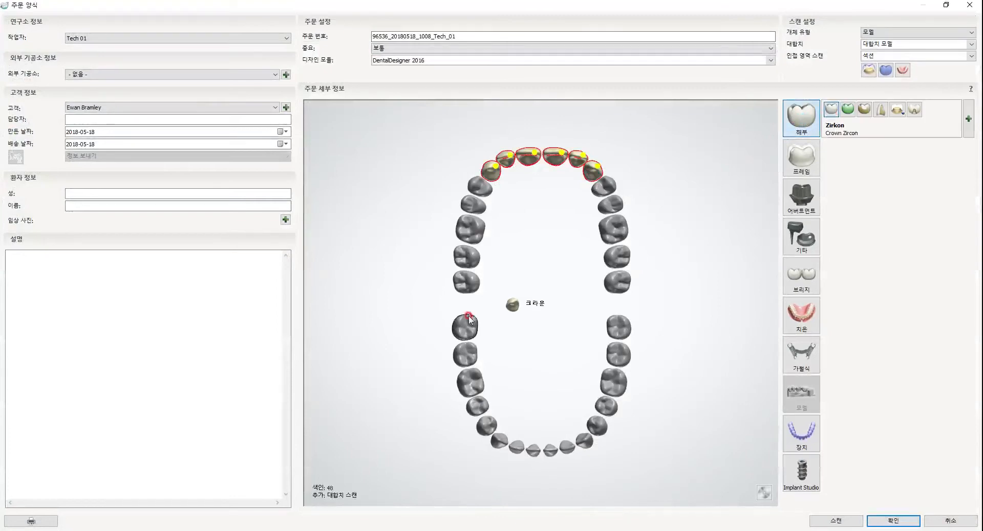
pyautogui.click(801, 275)
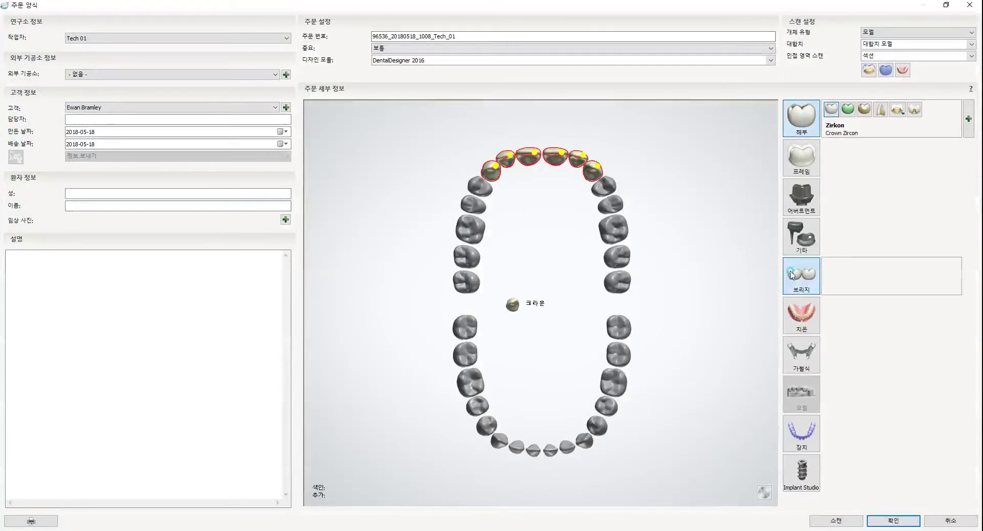
pyautogui.click(666, 158)
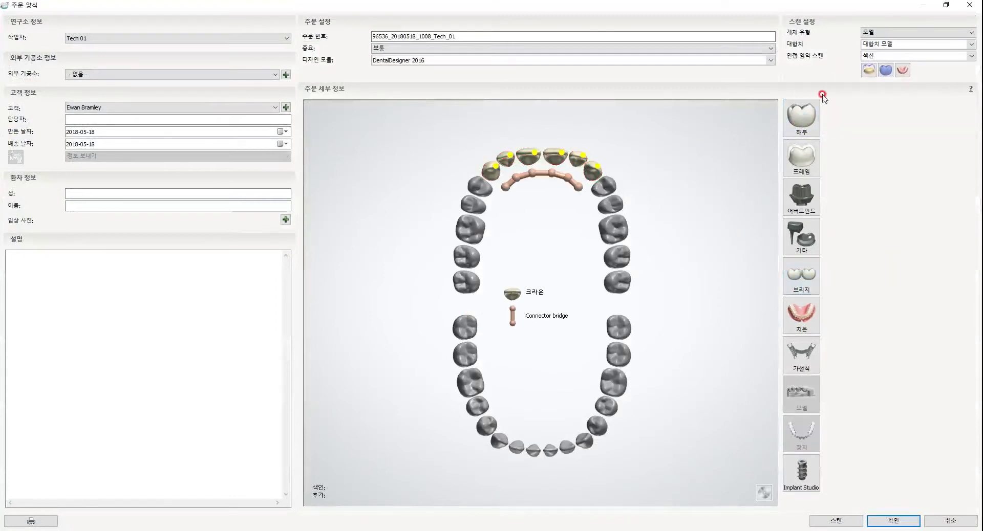
# Set the order's scan object type to digital impression and add a Digital Model in Model Material.
pyautogui.click(889, 33)
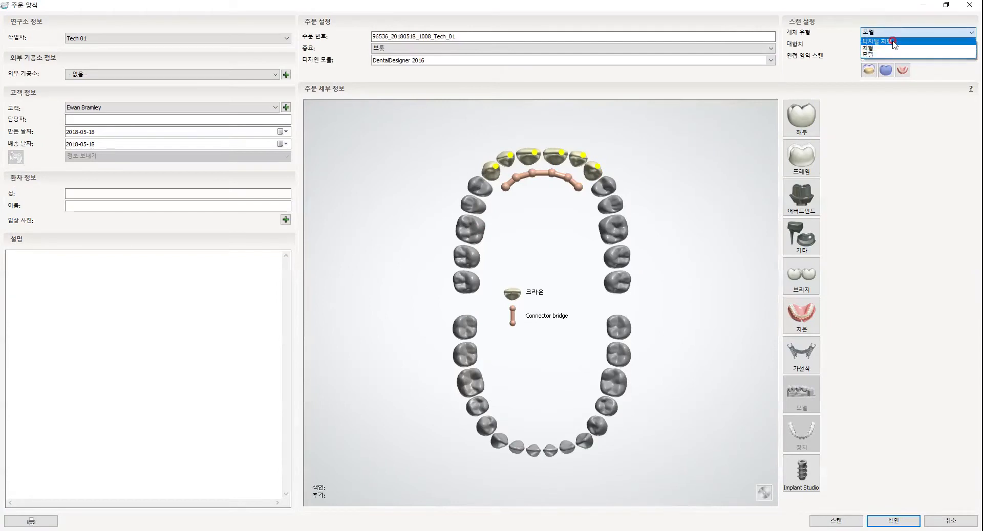
pyautogui.click(893, 42)
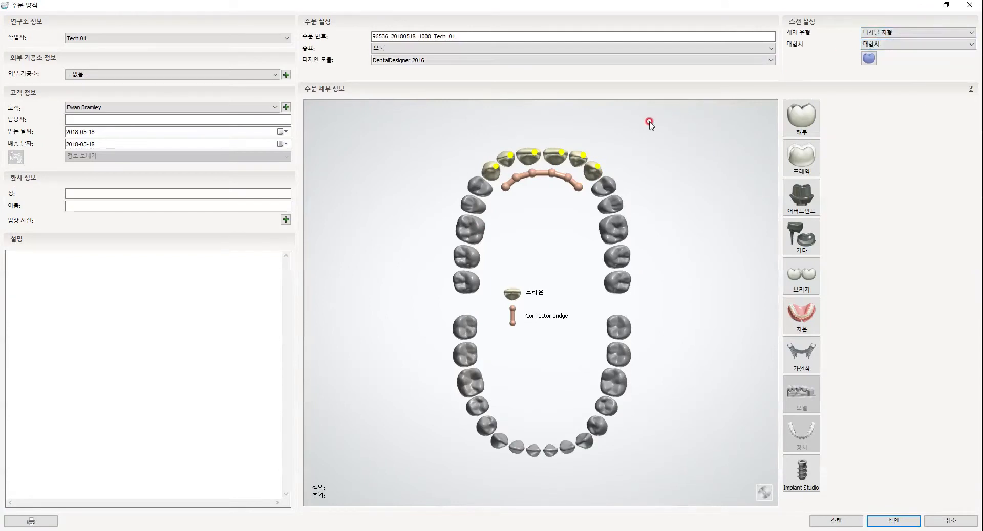
pyautogui.click(589, 170)
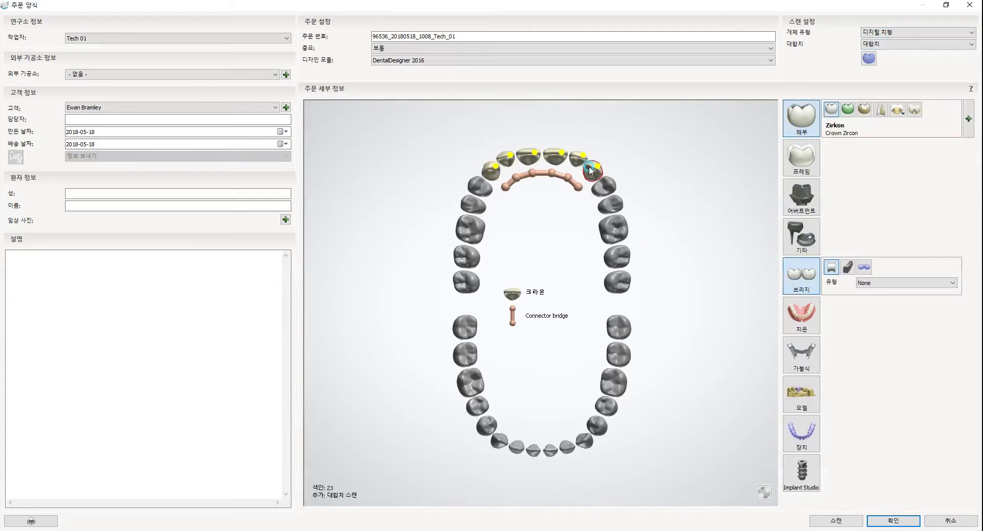
pyautogui.click(808, 400)
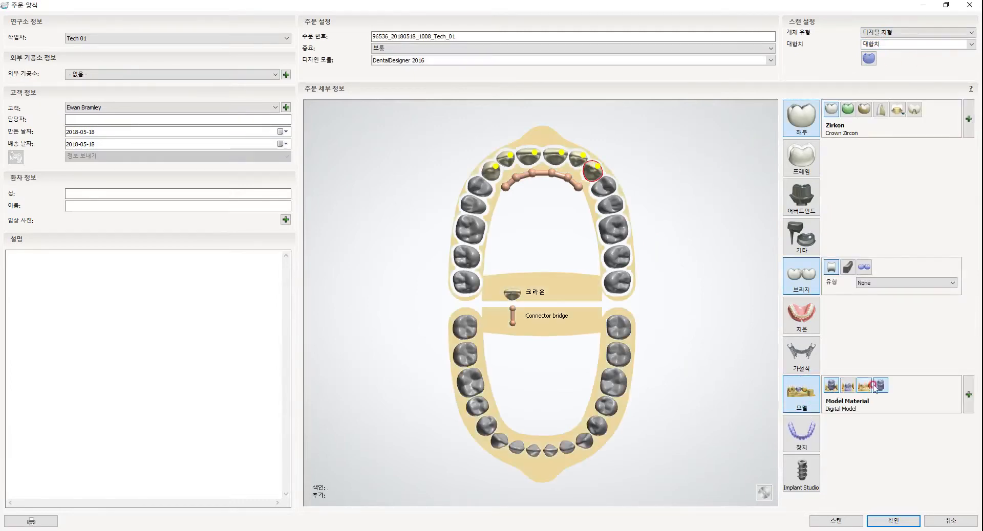
# Configure the model as unsectioned with an antagonist model and separate dies, and save the order.
pyautogui.click(832, 384)
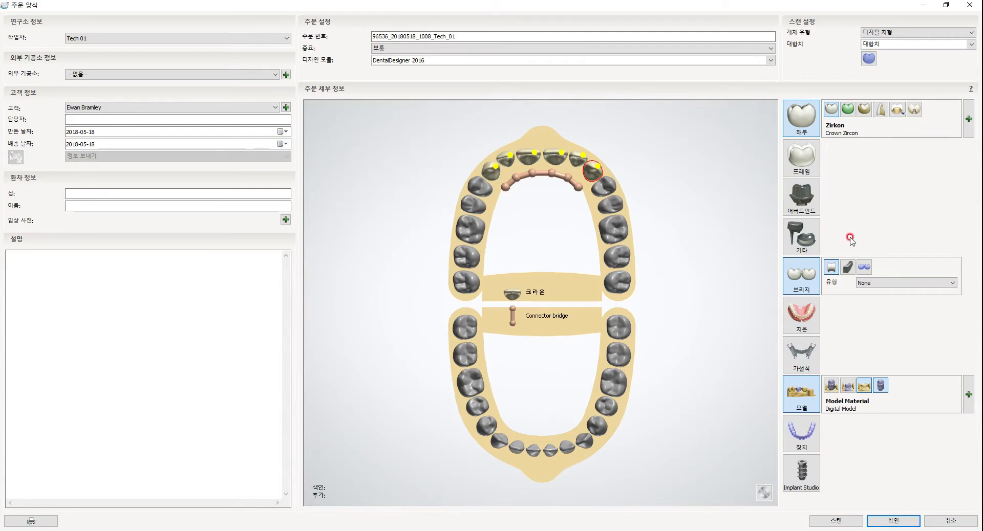
pyautogui.click(831, 383)
pyautogui.click(889, 386)
pyautogui.click(894, 521)
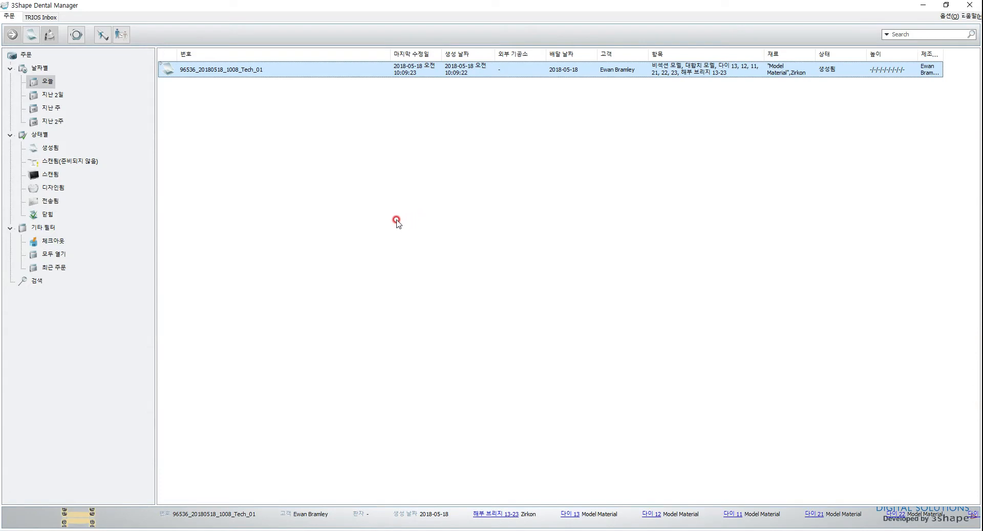
# Switch to the open bridge 13-23 design window, review the upper jaw's trim line around the palate and arch, and apply the trimming.
pyautogui.moveTo(698, 530)
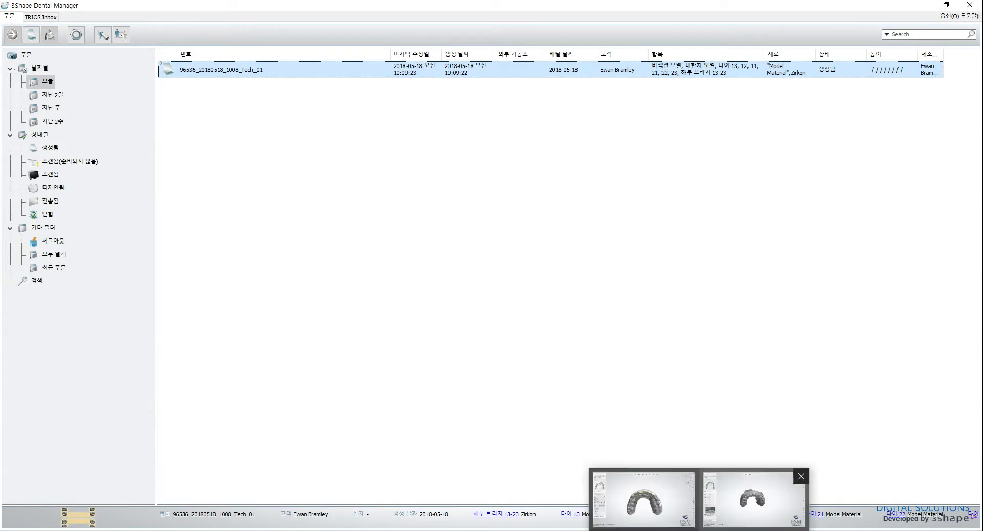
pyautogui.click(737, 499)
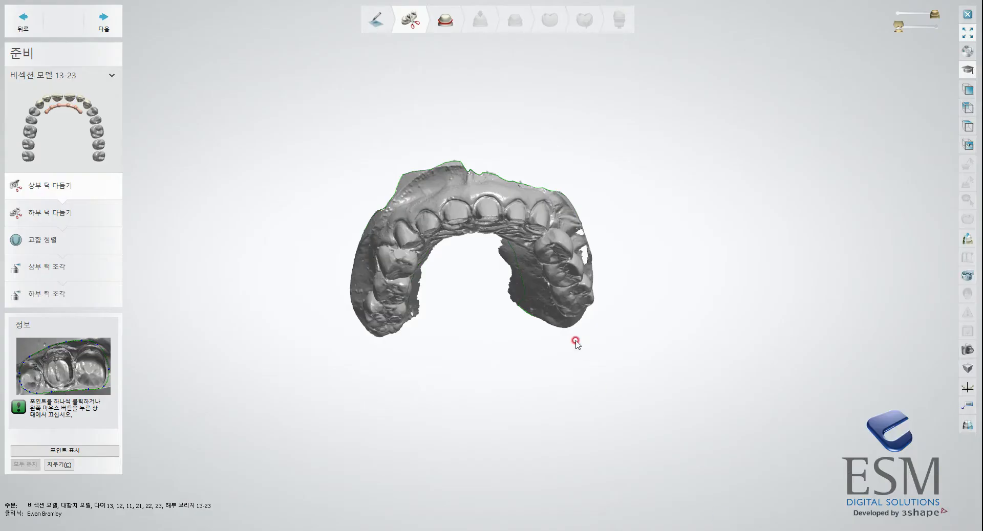
pyautogui.scroll(5, 519, 275)
pyautogui.moveTo(530, 270); pyautogui.dragTo(613, 325, button='middle')
pyautogui.moveTo(613, 325); pyautogui.dragTo(512, 307, button='right')
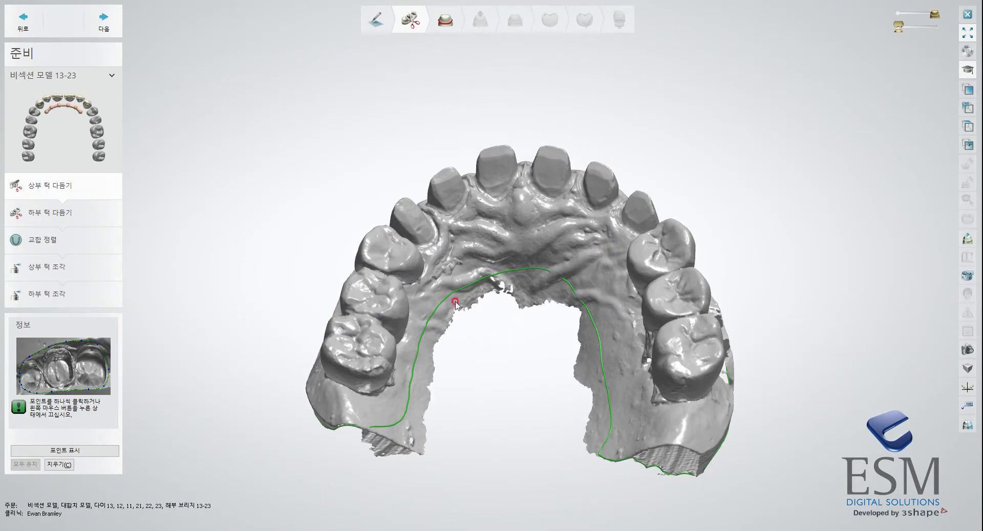
pyautogui.moveTo(561, 284); pyautogui.dragTo(548, 318, button='right')
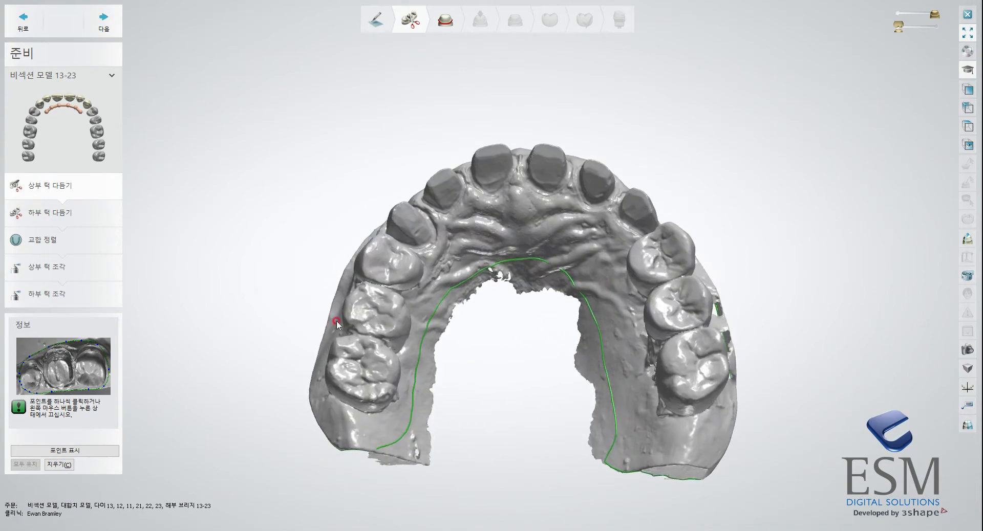
pyautogui.moveTo(297, 390); pyautogui.dragTo(420, 267, button='right')
pyautogui.moveTo(616, 174)
pyautogui.mouseDown(button='right')
pyautogui.moveTo(616, 294)
pyautogui.moveTo(630, 263)
pyautogui.moveTo(575, 333)
pyautogui.moveTo(640, 304)
pyautogui.moveTo(630, 346)
pyautogui.moveTo(611, 297)
pyautogui.mouseUp(button='right')
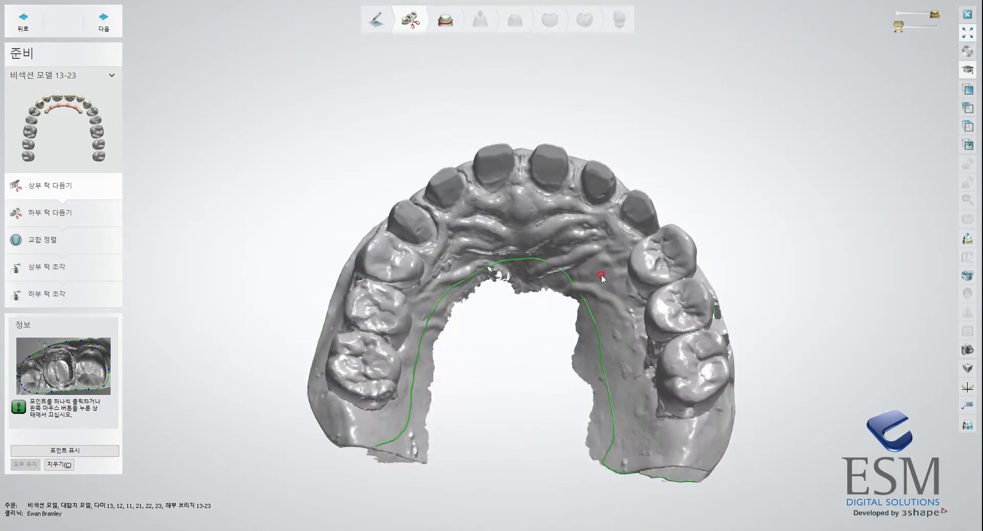
pyautogui.moveTo(515, 222); pyautogui.dragTo(512, 263, button='right')
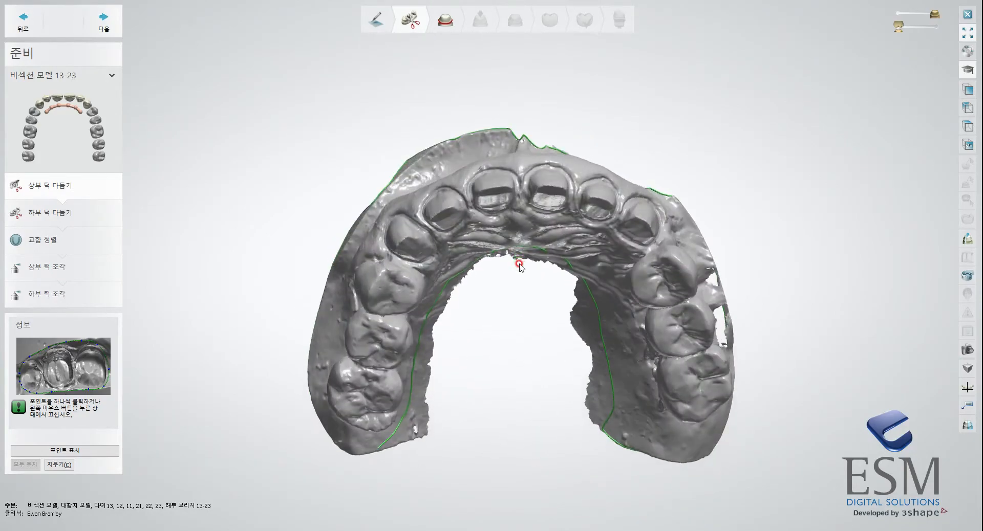
pyautogui.scroll(3, 517, 256)
pyautogui.scroll(-2, 521, 249)
pyautogui.scroll(-3, 527, 307)
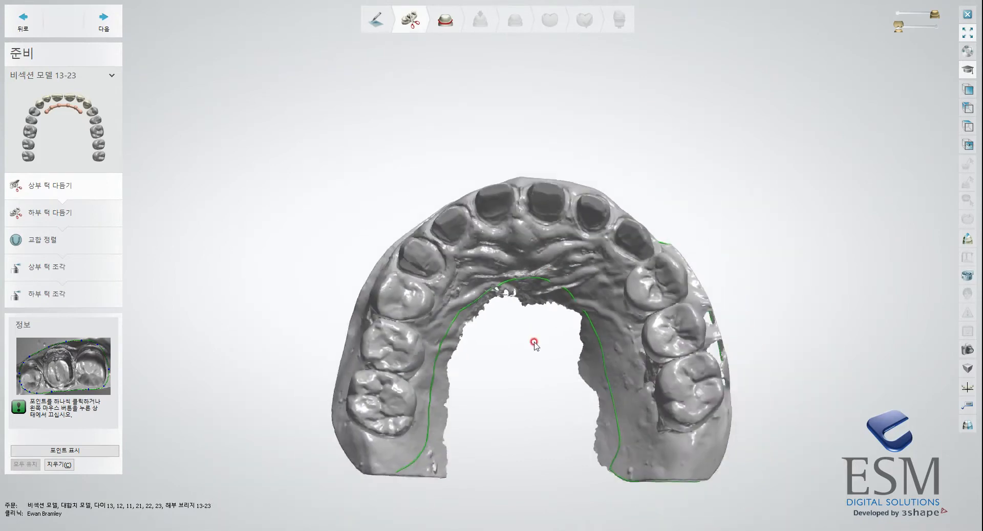
pyautogui.moveTo(536, 288); pyautogui.dragTo(504, 226, button='right')
pyautogui.moveTo(553, 320)
pyautogui.mouseDown(button='right')
pyautogui.moveTo(534, 240)
pyautogui.moveTo(531, 315)
pyautogui.moveTo(585, 368)
pyautogui.moveTo(459, 311)
pyautogui.mouseUp(button='right')
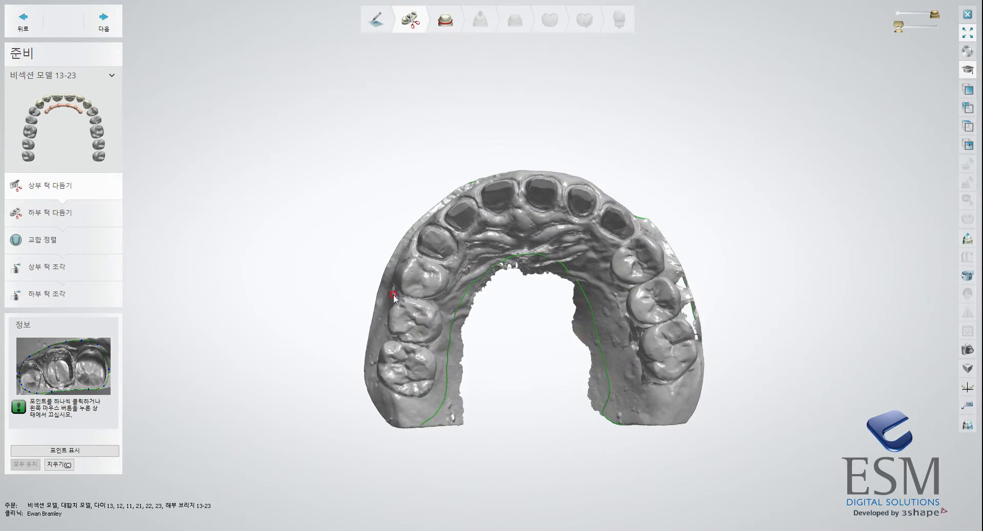
pyautogui.moveTo(571, 344)
pyautogui.mouseDown(button='right')
pyautogui.moveTo(561, 314)
pyautogui.moveTo(552, 360)
pyautogui.moveTo(538, 287)
pyautogui.moveTo(494, 344)
pyautogui.moveTo(578, 350)
pyautogui.moveTo(584, 440)
pyautogui.moveTo(577, 353)
pyautogui.moveTo(584, 380)
pyautogui.mouseUp(button='right')
pyautogui.click(104, 23)
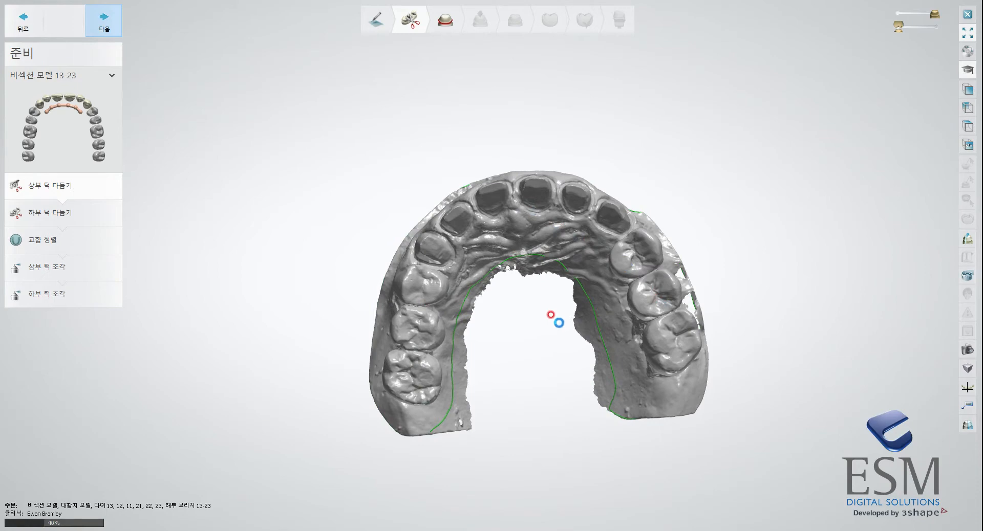
# Compare against the original maxilla scan in Meshmixer, viewing its borders and palate, and return to the design window.
pyautogui.click(770, 530)
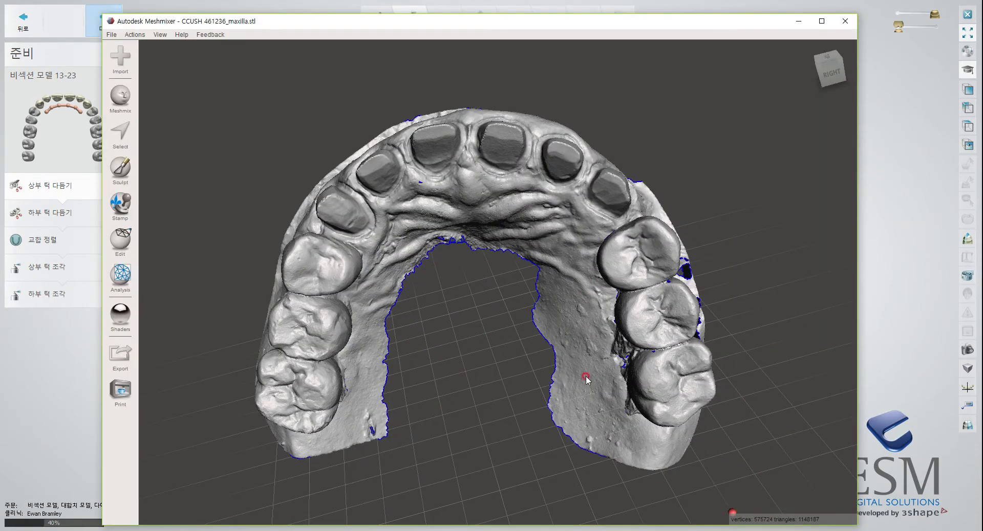
pyautogui.moveTo(499, 277); pyautogui.dragTo(435, 278, button='right')
pyautogui.moveTo(527, 285); pyautogui.dragTo(414, 279, button='right')
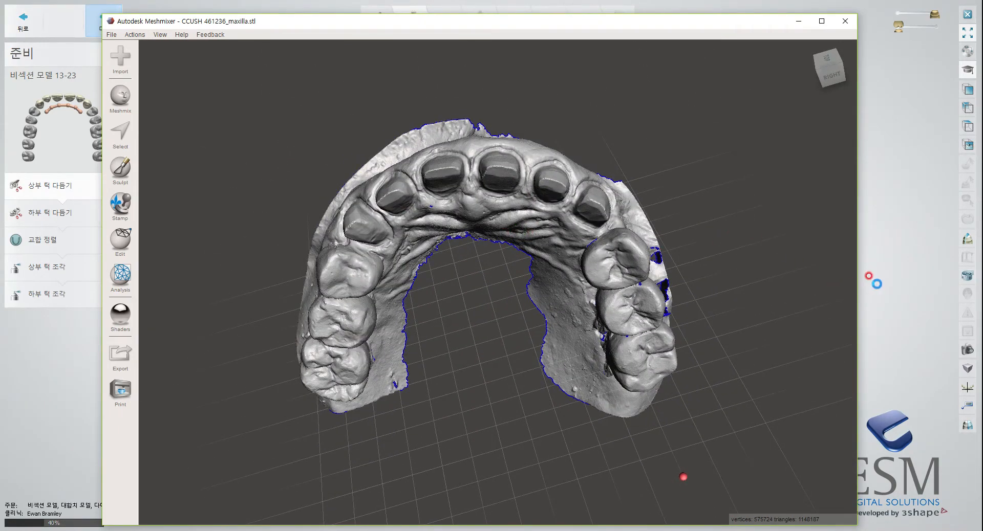
pyautogui.moveTo(444, 322); pyautogui.dragTo(516, 287, button='right')
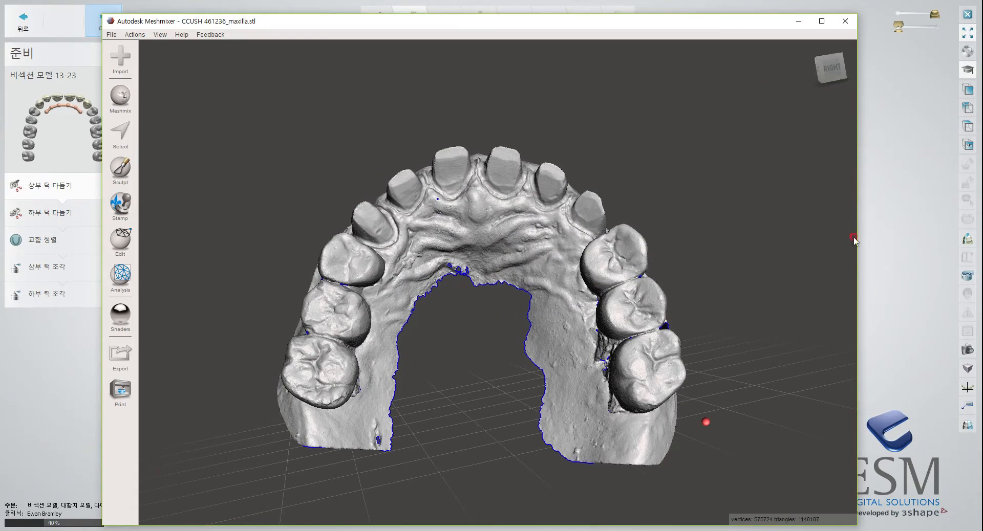
pyautogui.click(798, 21)
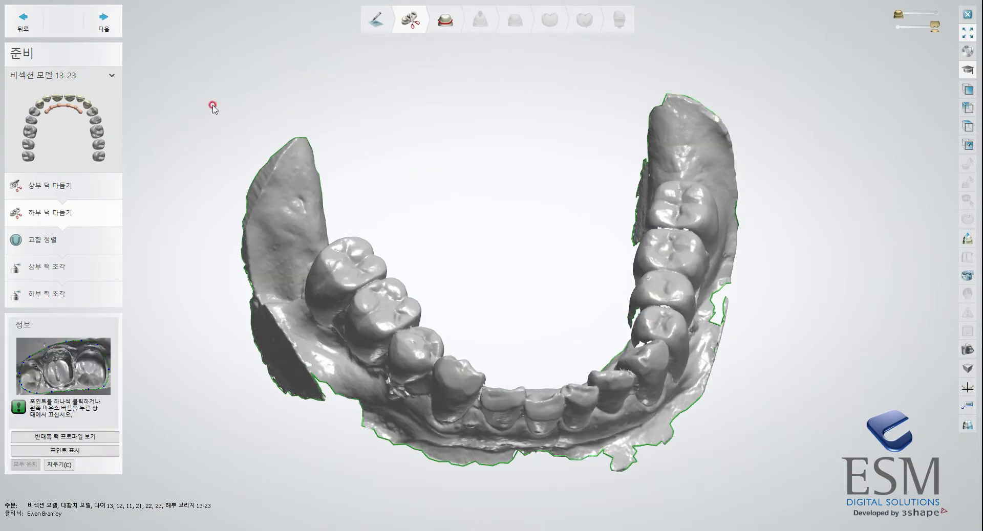
# Accept the lower jaw trimming and the bite alignment, and proceed to sculpting the upper jaw.
pyautogui.click(104, 21)
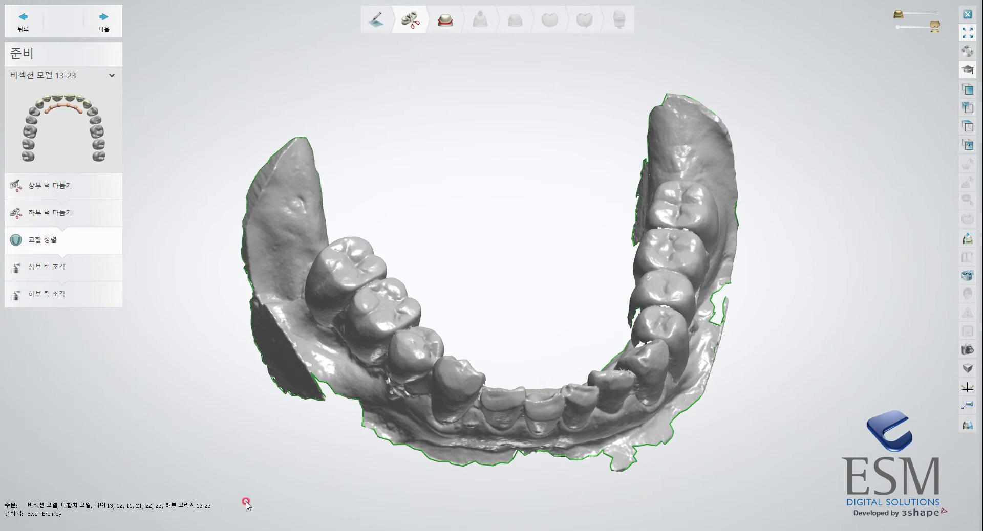
pyautogui.hotkey('alt', 'Tab')
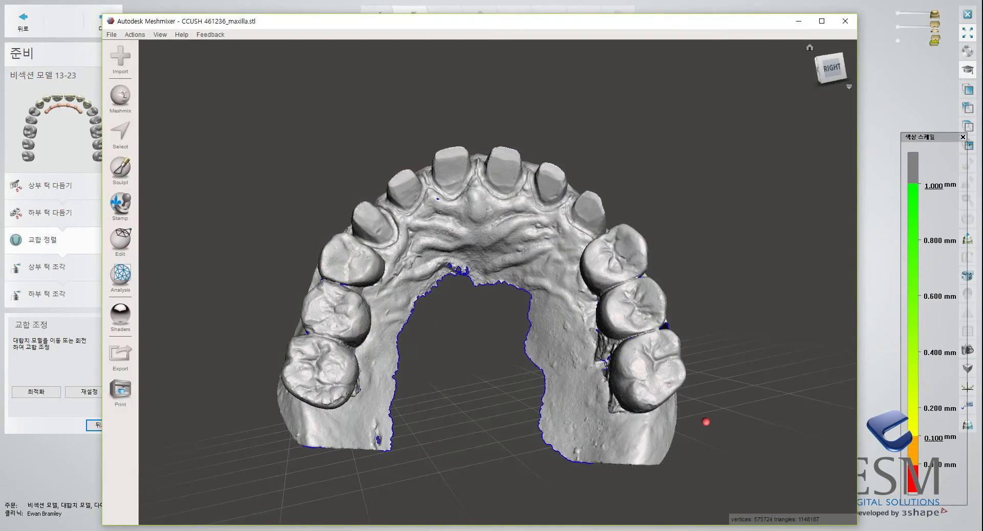
pyautogui.click(764, 528)
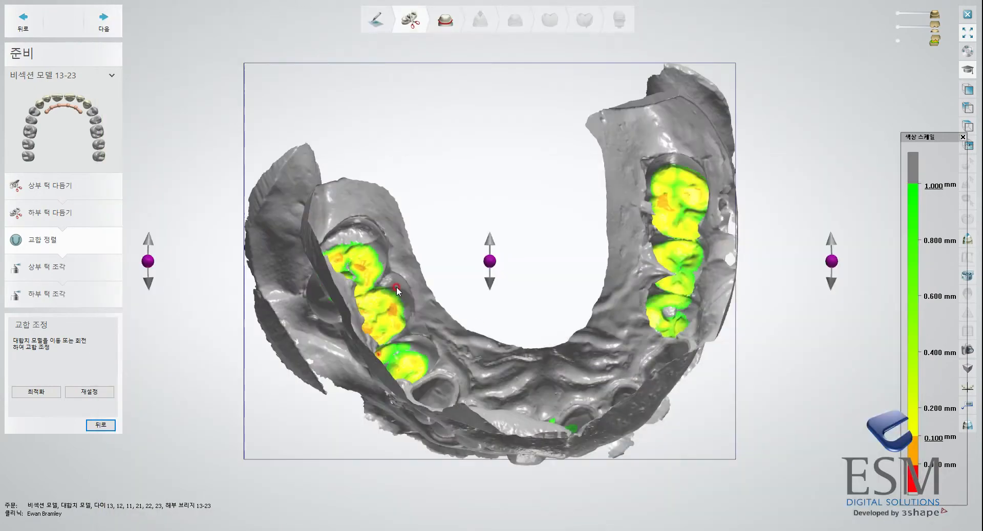
pyautogui.scroll(-5, 153, 142)
pyautogui.moveTo(155, 145); pyautogui.dragTo(179, 59, button='right')
pyautogui.click(104, 20)
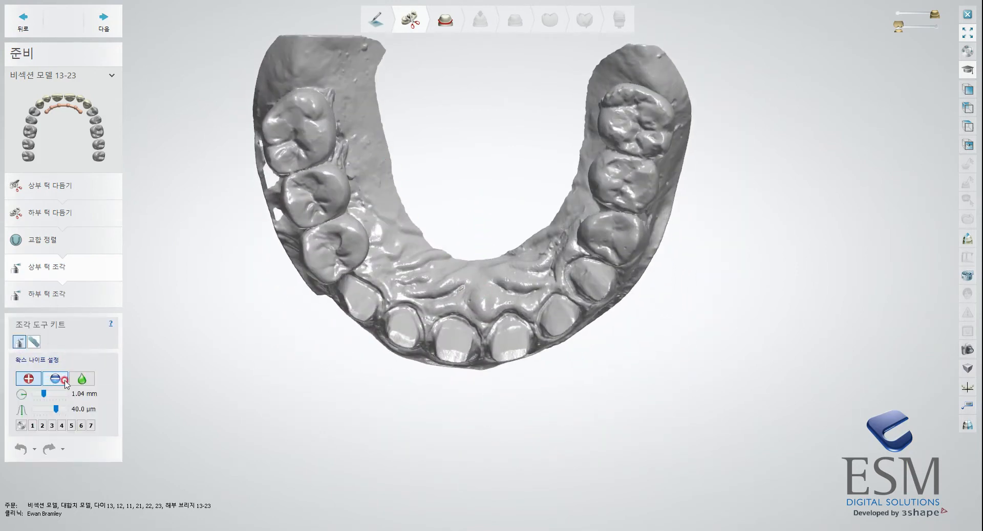
# Set the wax knife's strength to 5.0 µm for working on the upper jaw's prepared anterior teeth.
pyautogui.moveTo(275, 450); pyautogui.dragTo(545, 419, button='right')
pyautogui.scroll(5, 565, 361)
pyautogui.moveTo(567, 362); pyautogui.dragTo(616, 437, button='middle')
pyautogui.scroll(-2, 616, 437)
pyautogui.moveTo(617, 437); pyautogui.dragTo(608, 378, button='right')
pyautogui.scroll(6, 639, 241)
pyautogui.moveTo(695, 138); pyautogui.dragTo(697, 151, button='right')
pyautogui.click(66, 406)
pyautogui.moveTo(39, 411); pyautogui.dragTo(34, 410)
# Add wax with the 1.04 mm wax knife to the edges of the prepared upper front teeth.
pyautogui.moveTo(708, 135); pyautogui.dragTo(657, 169)
pyautogui.click(678, 156)
pyautogui.click(574, 199)
pyautogui.moveTo(560, 204)
pyautogui.mouseDown()
pyautogui.moveTo(502, 219)
pyautogui.moveTo(562, 207)
pyautogui.mouseUp()
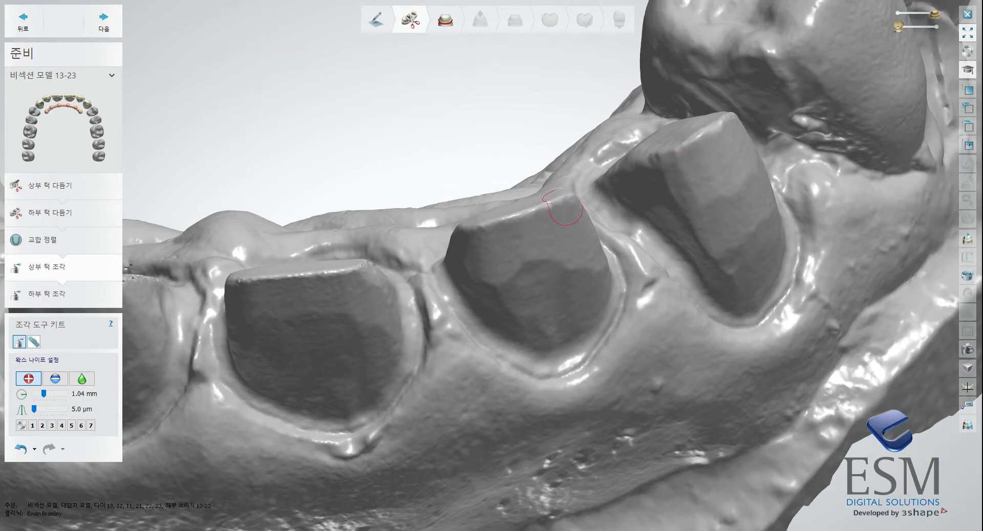
# Look at the original maxilla scan in Meshmixer again for comparison and return to the design window.
pyautogui.hotkey('alt', 'Tab')
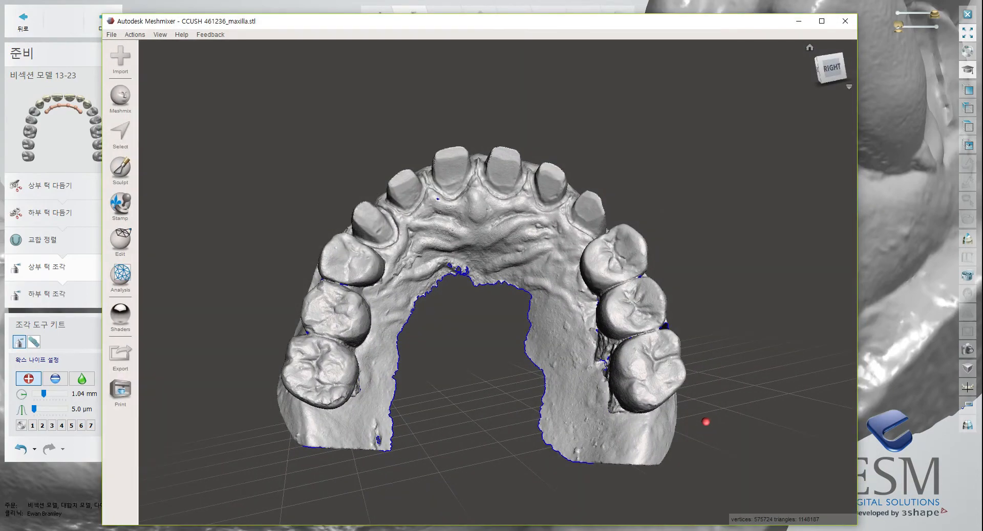
pyautogui.click(779, 530)
pyautogui.scroll(-5, 491, 170)
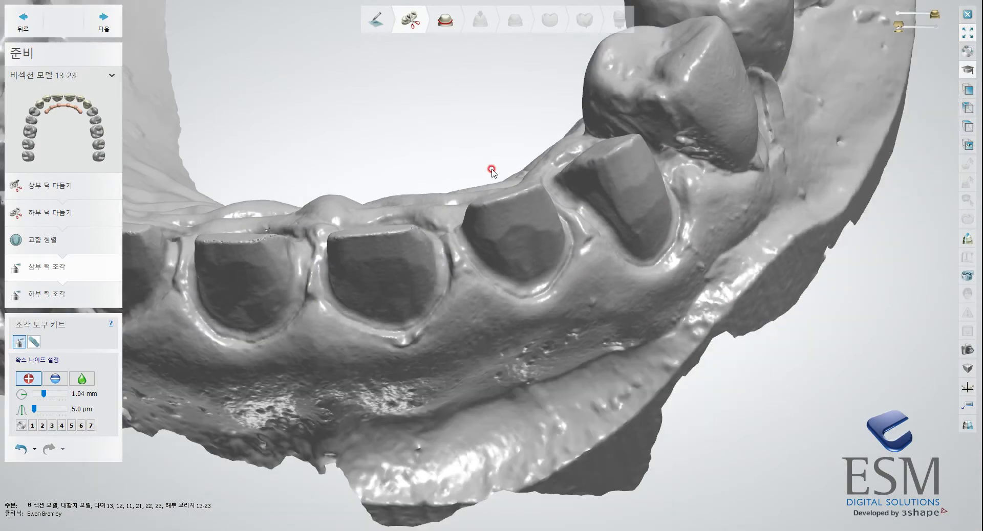
# Check the whole upper arch from the occlusal side, accept its sculpting and proceed to sculpting the lower jaw.
pyautogui.moveTo(492, 170); pyautogui.dragTo(635, 206, button='middle')
pyautogui.moveTo(568, 191); pyautogui.dragTo(500, 274, button='right')
pyautogui.scroll(-5, 571, 187)
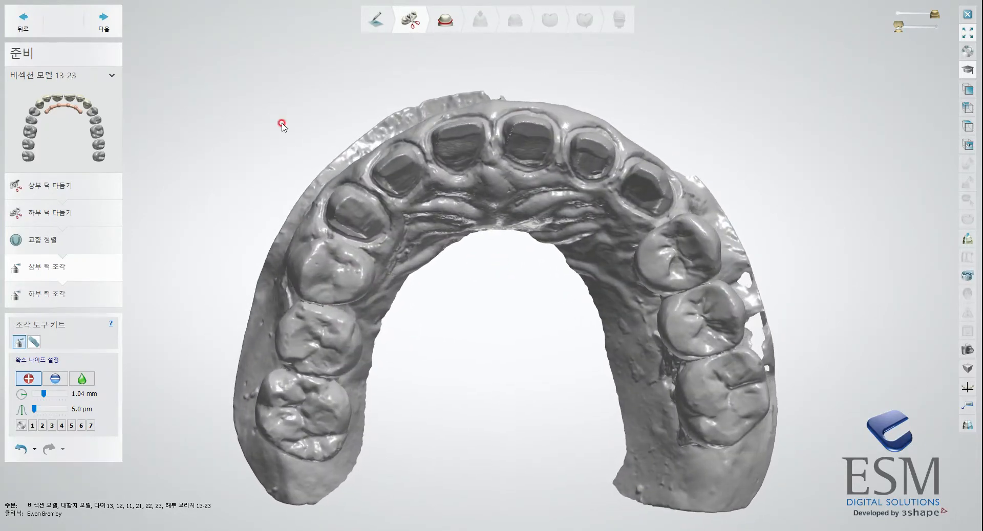
pyautogui.click(104, 21)
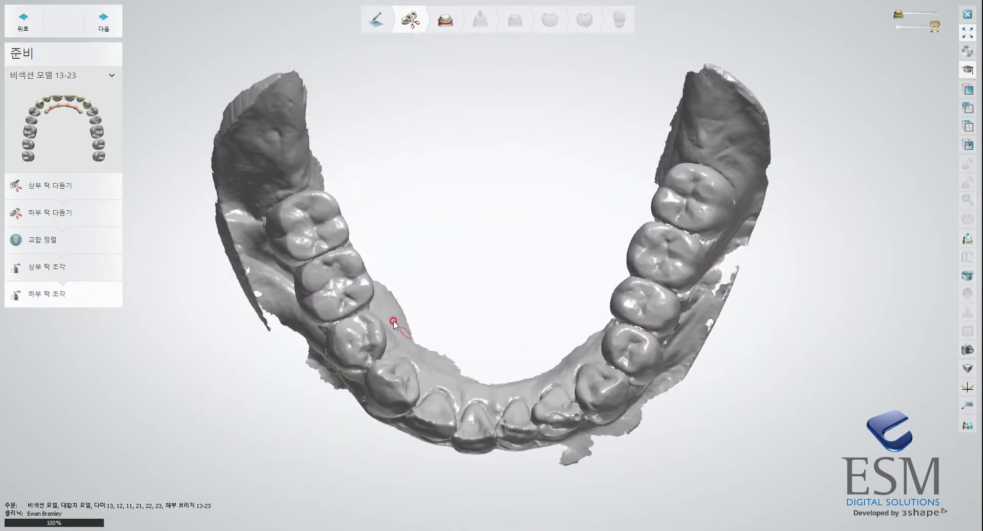
# Inspect the lower jaw from the front and above, accept it without sculpting and proceed to the margin line of crown 13.
pyautogui.moveTo(477, 251); pyautogui.dragTo(476, 162, button='right')
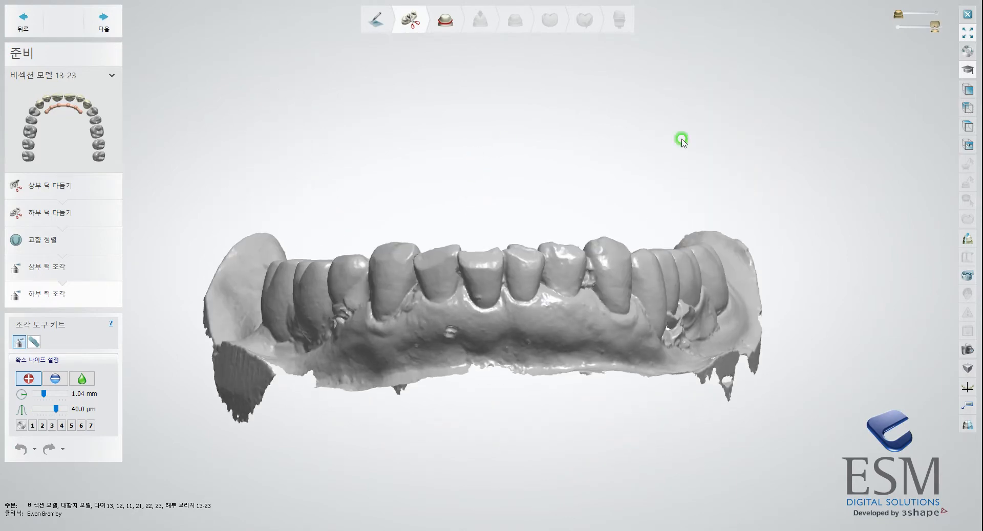
pyautogui.moveTo(658, 239); pyautogui.dragTo(643, 306, button='right')
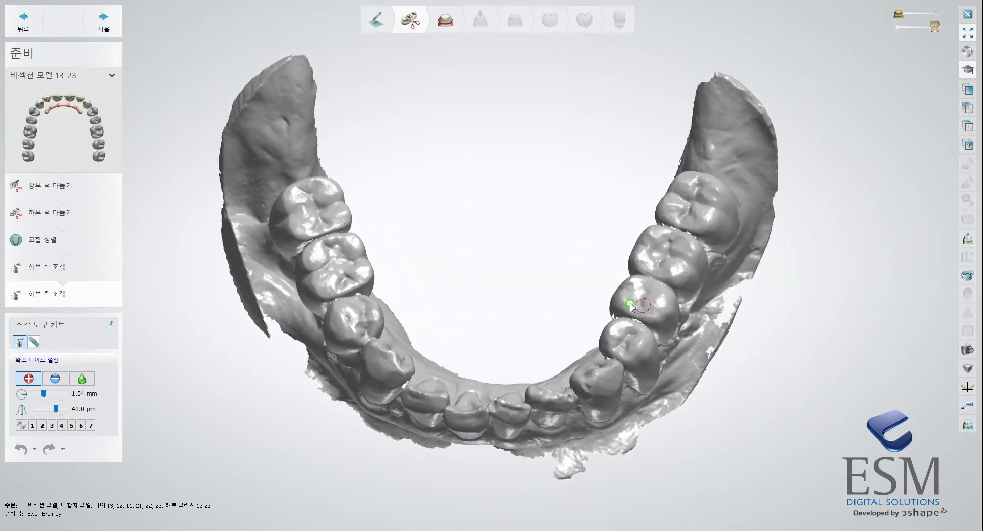
pyautogui.moveTo(549, 272); pyautogui.dragTo(477, 240, button='right')
pyautogui.click(104, 21)
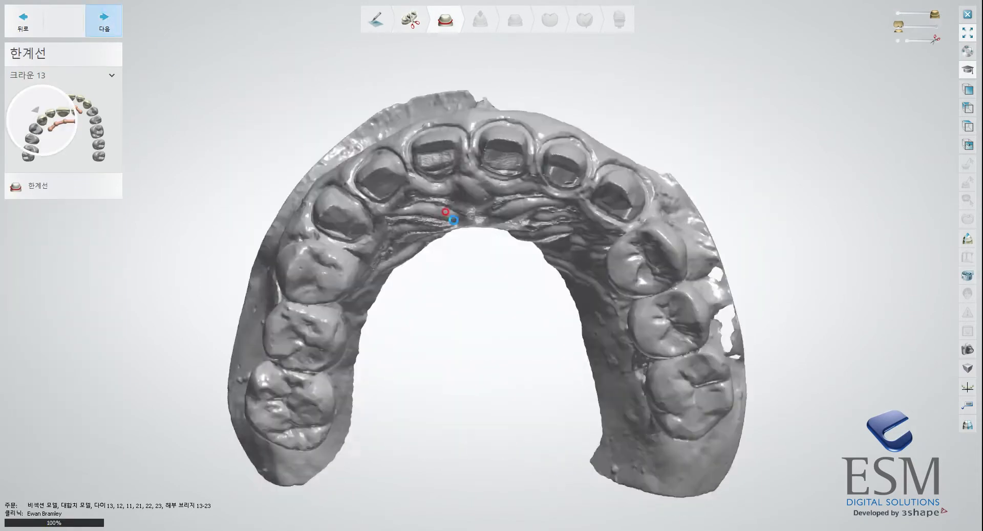
# Generate the automatic margin line for crown 13 by marking the top of its preparation.
pyautogui.moveTo(483, 249); pyautogui.dragTo(460, 226, button='right')
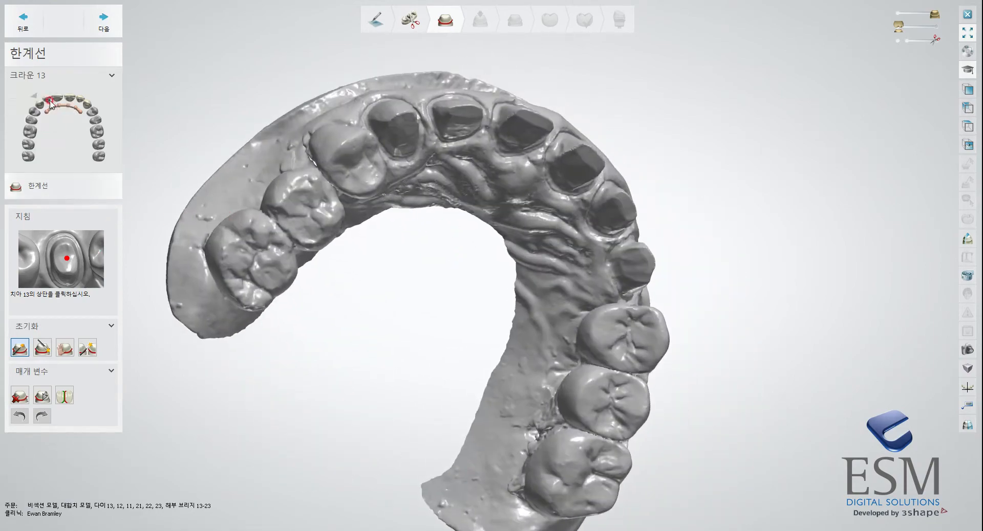
pyautogui.scroll(2, 407, 210)
pyautogui.moveTo(565, 229); pyautogui.dragTo(404, 349, button='middle')
pyautogui.moveTo(476, 251); pyautogui.dragTo(514, 309, button='right')
pyautogui.scroll(4, 468, 259)
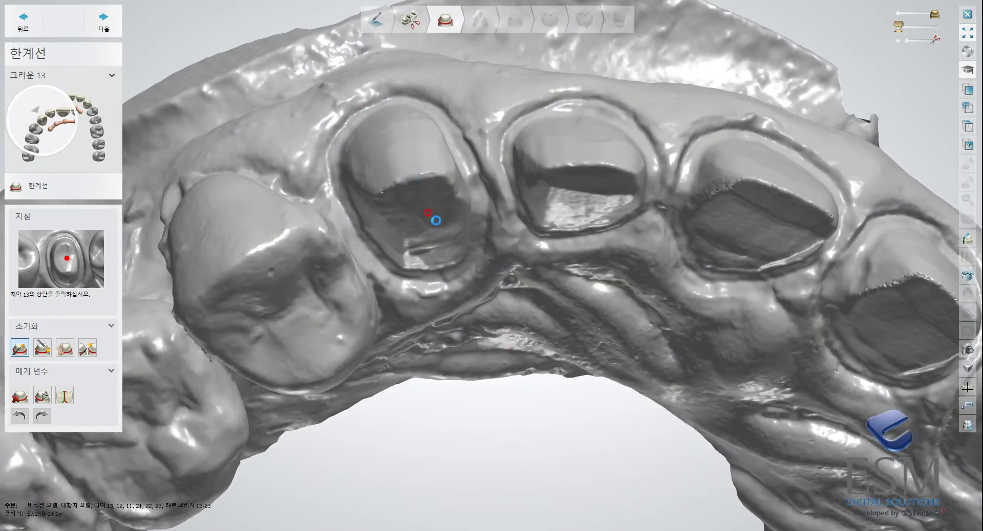
pyautogui.click(435, 219)
# Redraw the margin line of crown 13 along its mesial side, facing tooth 12.
pyautogui.moveTo(429, 192); pyautogui.dragTo(475, 117, button='right')
pyautogui.moveTo(472, 117); pyautogui.dragTo(481, 180)
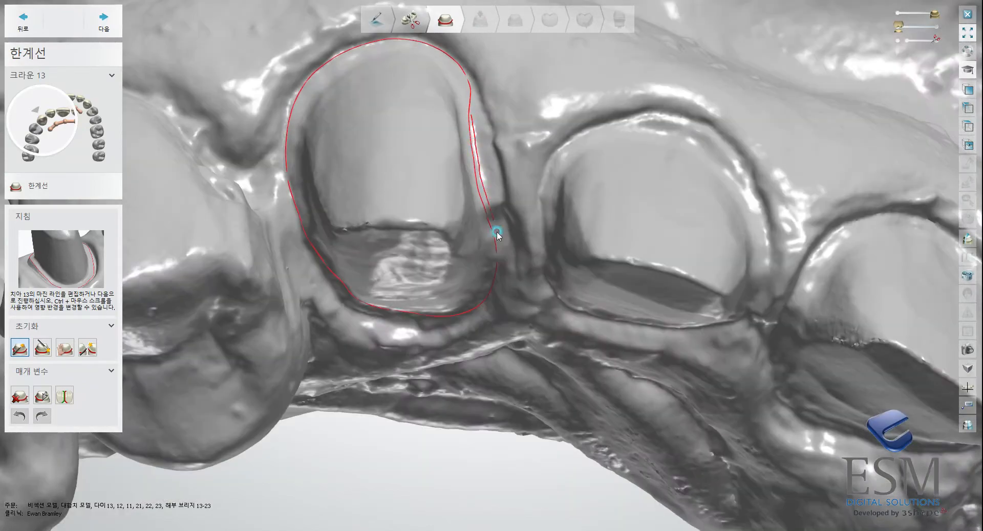
pyautogui.moveTo(506, 195)
pyautogui.mouseDown(button='right')
pyautogui.moveTo(512, 129)
pyautogui.moveTo(502, 215)
pyautogui.mouseUp(button='right')
pyautogui.moveTo(493, 206); pyautogui.dragTo(495, 209)
pyautogui.moveTo(487, 121)
pyautogui.mouseDown(button='right')
pyautogui.moveTo(494, 133)
pyautogui.moveTo(480, 145)
pyautogui.mouseUp(button='right')
pyautogui.moveTo(465, 101)
pyautogui.mouseDown(button='right')
pyautogui.moveTo(468, 275)
pyautogui.moveTo(476, 59)
pyautogui.moveTo(459, 124)
pyautogui.mouseUp(button='right')
pyautogui.scroll(2, 464, 95)
pyautogui.scroll(3, 399, 77)
# Refine the rest of crown 13's margin line around the preparation and accept it, moving on to crown 12.
pyautogui.moveTo(400, 76)
pyautogui.mouseDown(button='right')
pyautogui.moveTo(369, 186)
pyautogui.moveTo(333, 243)
pyautogui.moveTo(343, 348)
pyautogui.mouseUp(button='right')
pyautogui.moveTo(303, 317); pyautogui.dragTo(309, 345)
pyautogui.moveTo(341, 398)
pyautogui.mouseDown()
pyautogui.moveTo(388, 427)
pyautogui.moveTo(444, 437)
pyautogui.mouseUp()
pyautogui.moveTo(532, 378); pyautogui.dragTo(531, 272, button='right')
pyautogui.scroll(-4, 556, 308)
pyautogui.moveTo(537, 234); pyautogui.dragTo(539, 227)
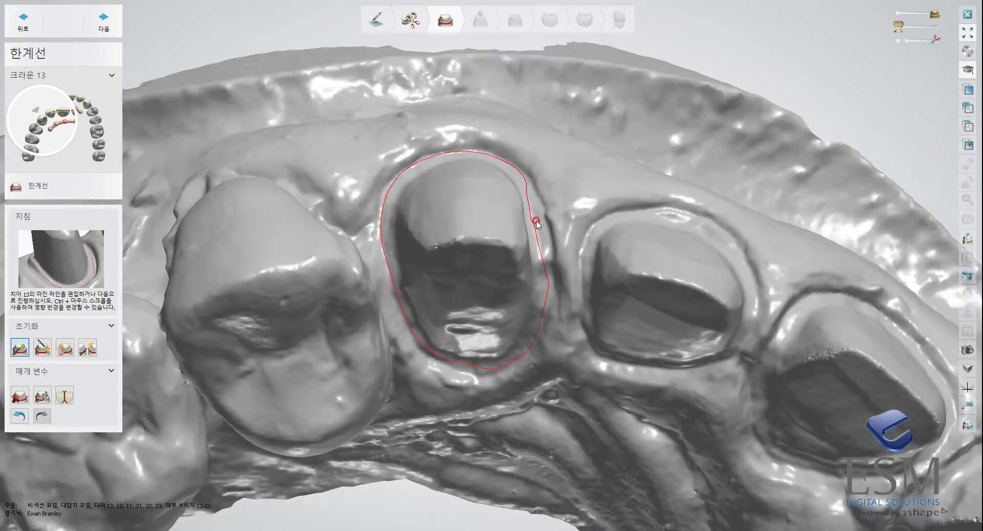
pyautogui.click(104, 21)
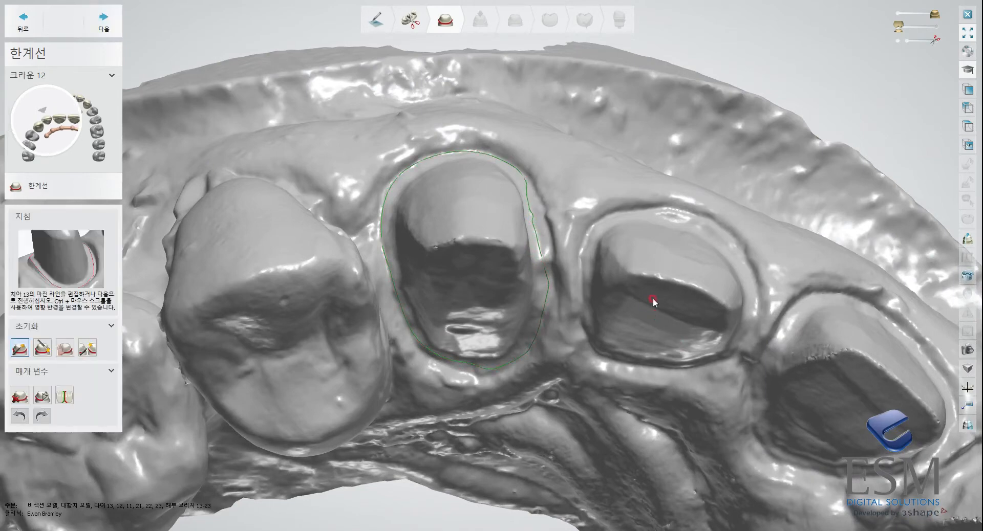
# Generate the automatic margin line for crown 12 and accept it, moving on to crown 11.
pyautogui.click(691, 324)
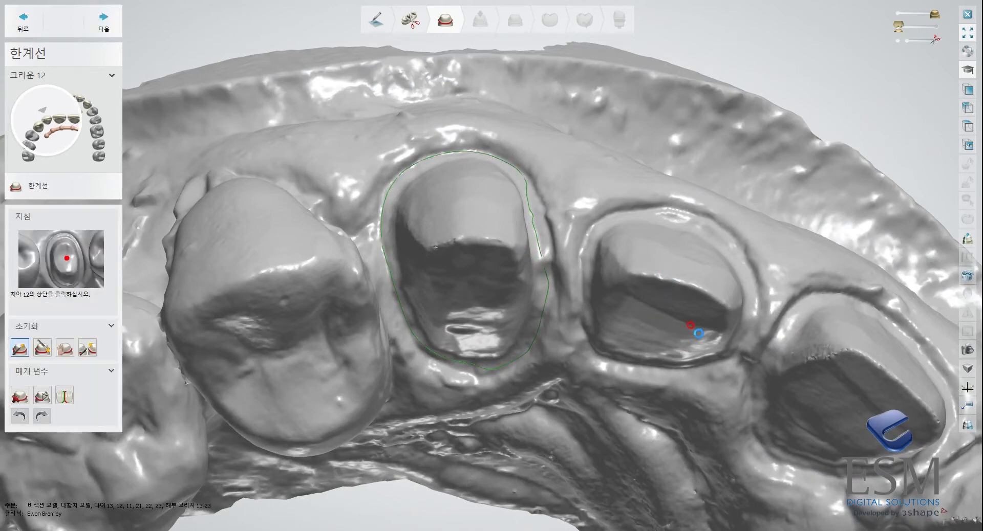
pyautogui.moveTo(715, 333); pyautogui.dragTo(592, 267, button='right')
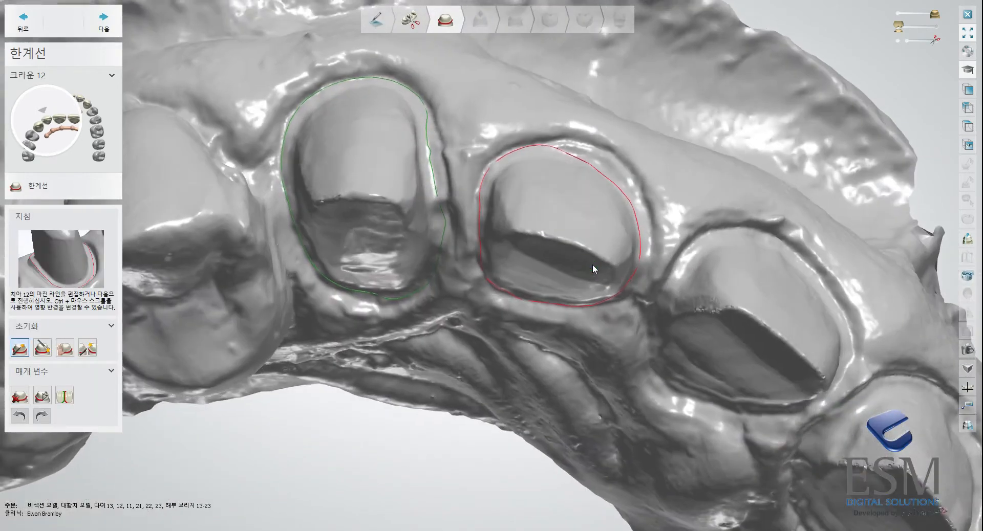
pyautogui.click(104, 20)
# Generate the automatic margin line for crown 11 and accept it, moving on to crown 21.
pyautogui.moveTo(735, 314)
pyautogui.mouseDown(button='right')
pyautogui.moveTo(652, 292)
pyautogui.moveTo(625, 269)
pyautogui.mouseUp(button='right')
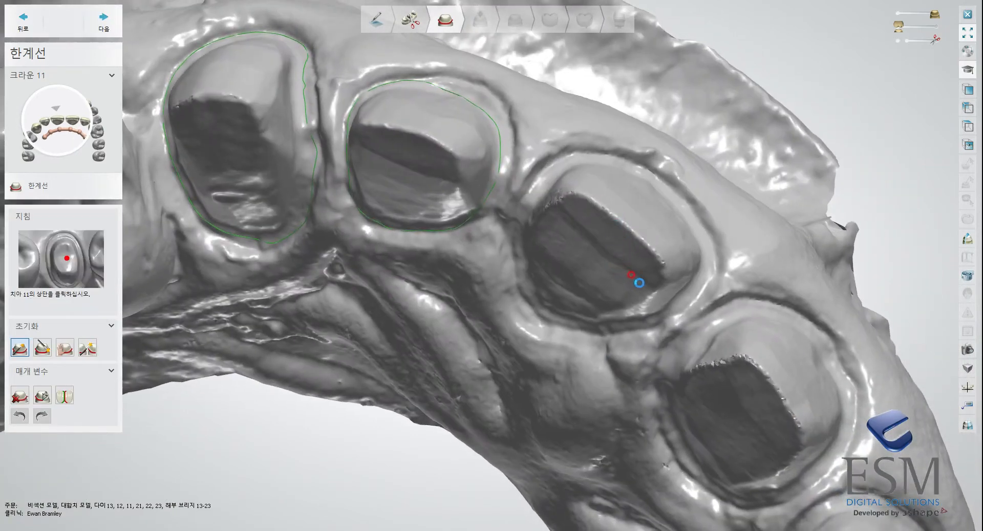
pyautogui.click(637, 313)
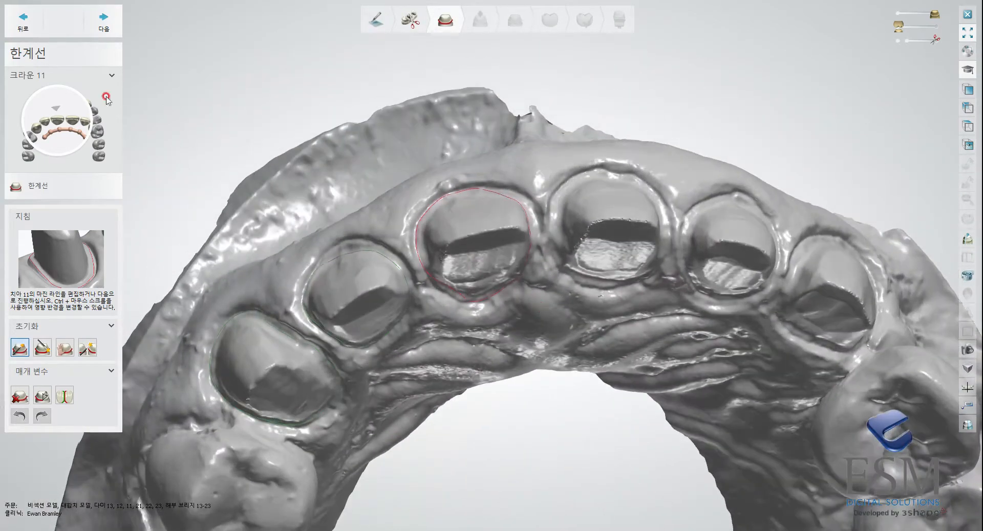
pyautogui.click(100, 20)
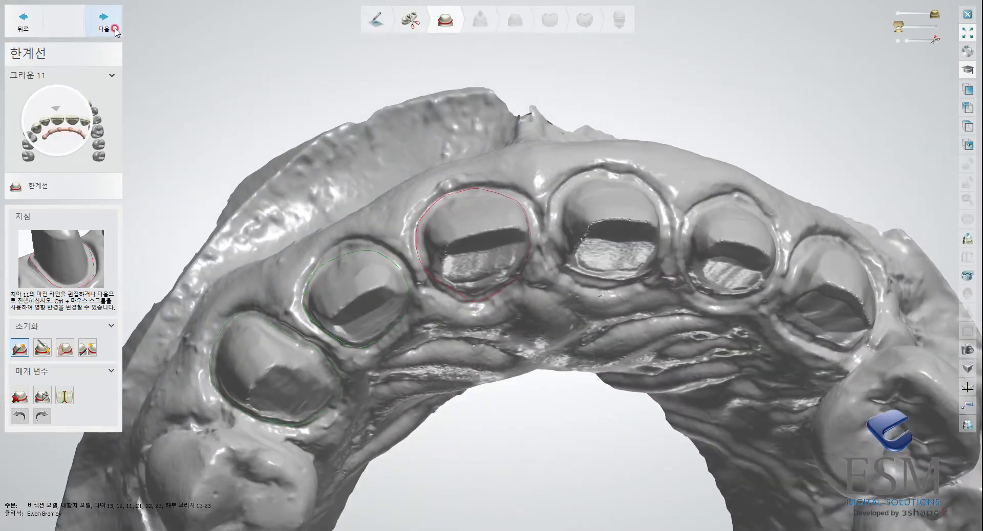
pyautogui.click(110, 25)
# Generate the margin line for crown 21 and redraw its mesial and mesiopalatal section.
pyautogui.click(576, 236)
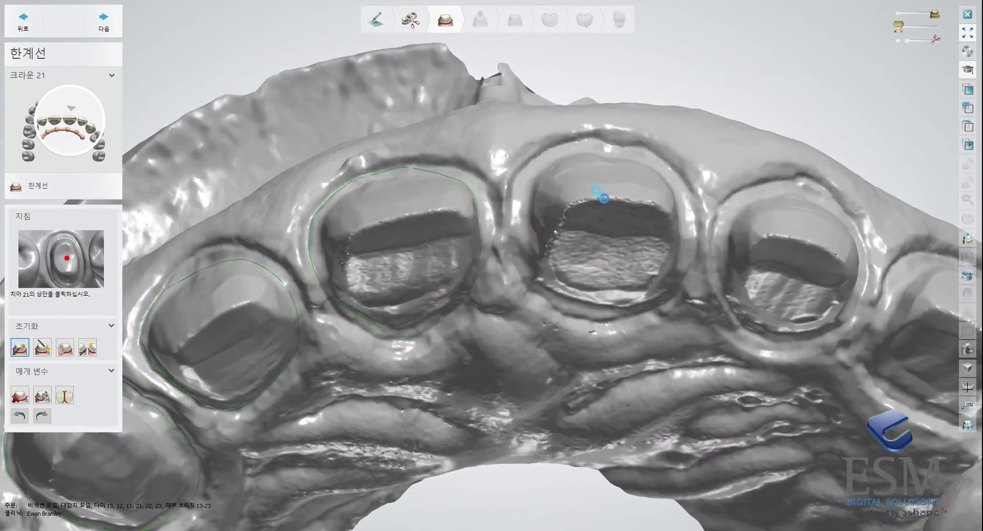
pyautogui.click(636, 221)
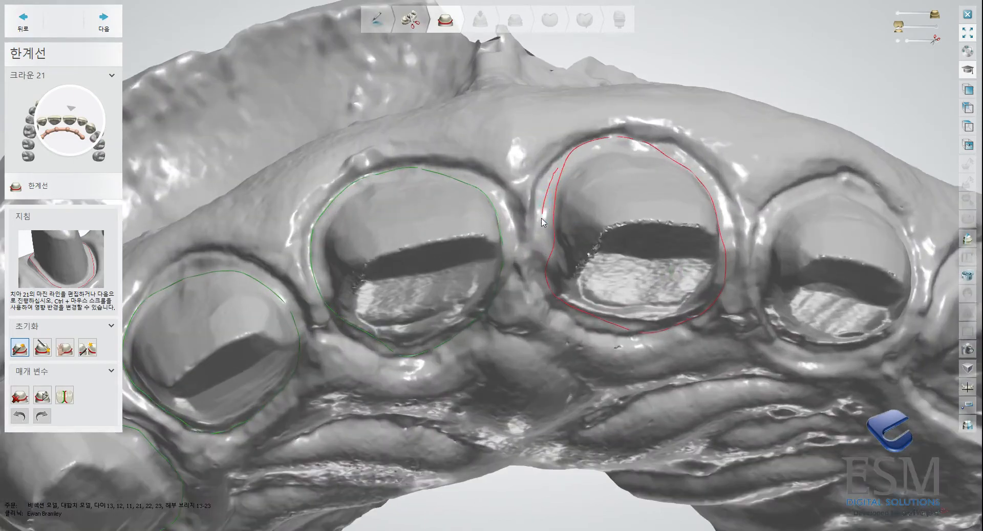
pyautogui.moveTo(541, 288); pyautogui.dragTo(585, 323)
pyautogui.moveTo(591, 324); pyautogui.dragTo(556, 289, button='right')
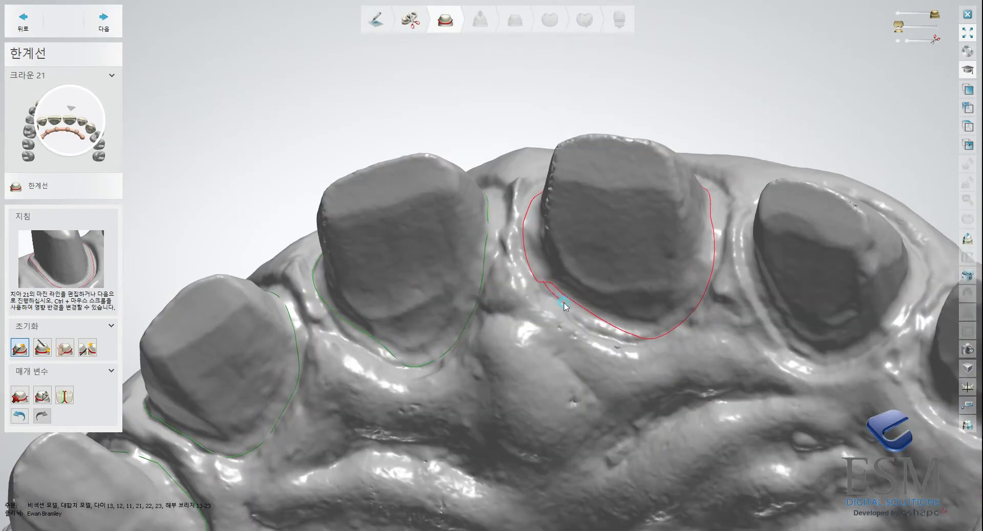
# Correct the distal section of crown 21's margin line and accept it, moving on to crown 22.
pyautogui.moveTo(660, 327); pyautogui.dragTo(718, 207, button='right')
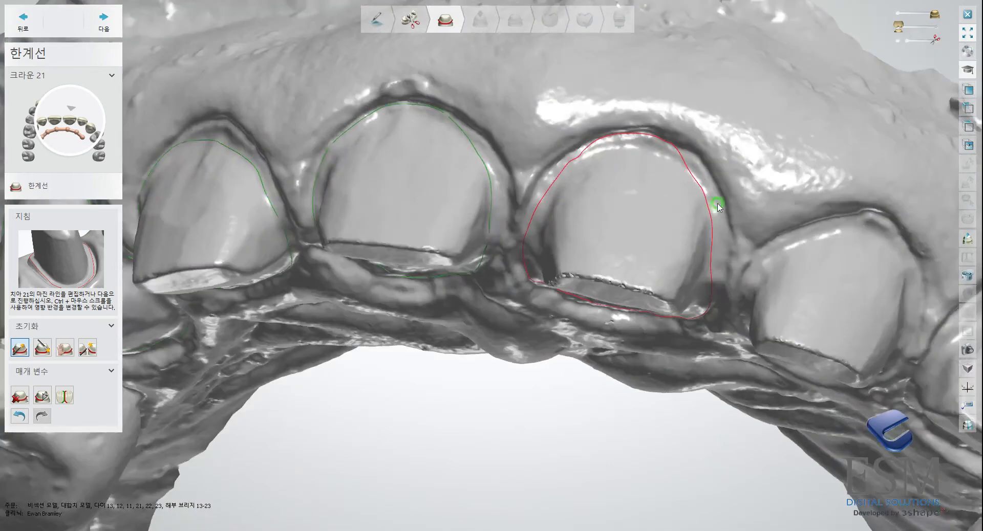
pyautogui.moveTo(706, 176); pyautogui.dragTo(714, 307)
pyautogui.moveTo(710, 281); pyautogui.dragTo(589, 238, button='right')
pyautogui.click(104, 20)
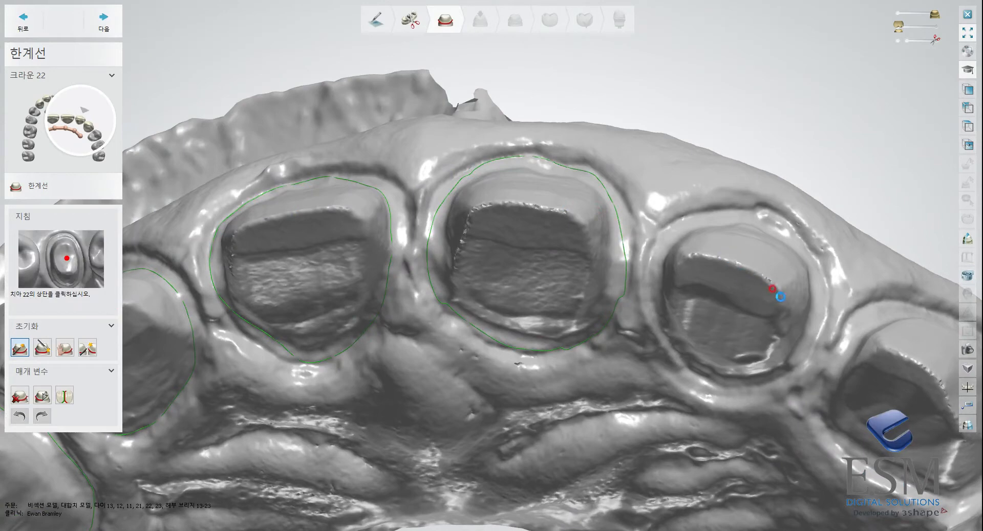
# Generate the margin line for crown 22 and redraw its distal section from the facial side.
pyautogui.click(810, 307)
pyautogui.moveTo(807, 307); pyautogui.dragTo(702, 259, button='right')
pyautogui.moveTo(574, 218); pyautogui.dragTo(593, 297)
pyautogui.moveTo(739, 326); pyautogui.dragTo(743, 301, button='right')
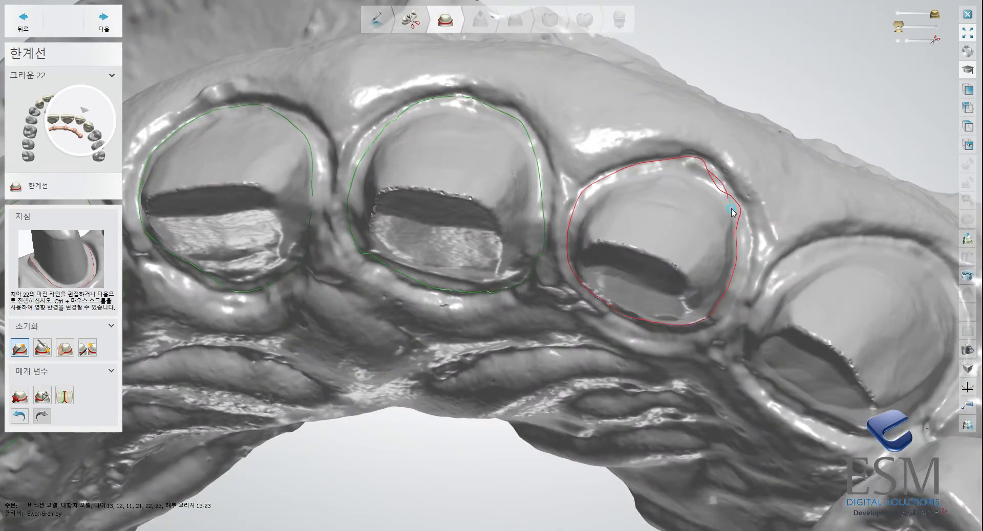
pyautogui.moveTo(742, 254)
pyautogui.mouseDown()
pyautogui.moveTo(725, 311)
pyautogui.moveTo(699, 322)
pyautogui.mouseUp()
pyautogui.moveTo(700, 320); pyautogui.dragTo(704, 273, button='right')
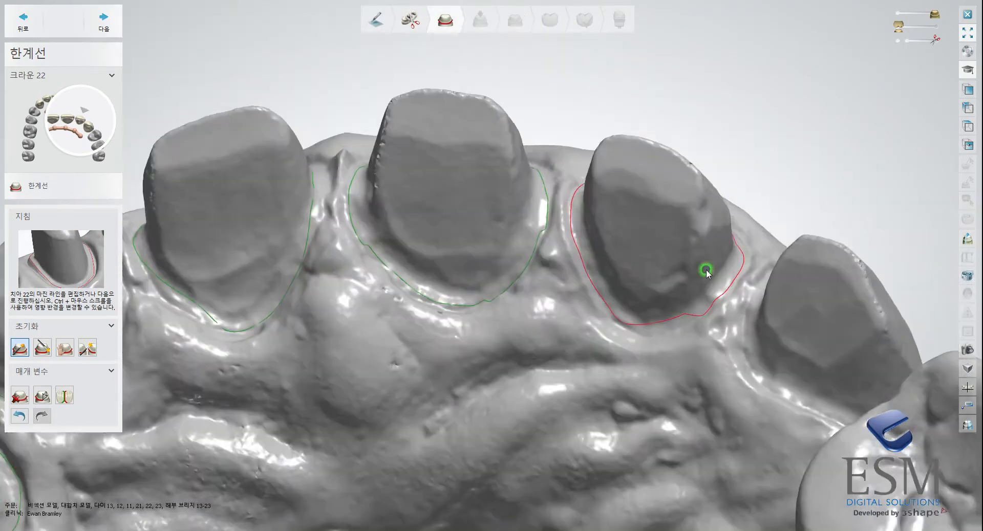
# Refine crown 22's margin line along the distopalatal edge until it follows the preparation smoothly.
pyautogui.moveTo(659, 335); pyautogui.dragTo(710, 313)
pyautogui.moveTo(729, 251); pyautogui.dragTo(749, 254, button='right')
pyautogui.moveTo(727, 311); pyautogui.dragTo(745, 214)
pyautogui.moveTo(743, 272); pyautogui.dragTo(726, 308)
pyautogui.scroll(4, 702, 326)
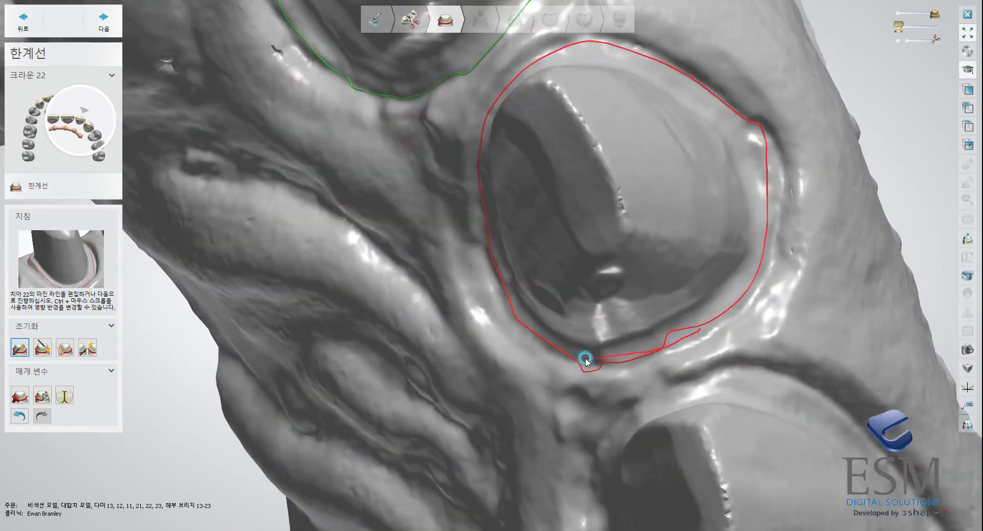
pyautogui.scroll(-4, 686, 344)
pyautogui.scroll(4, 624, 334)
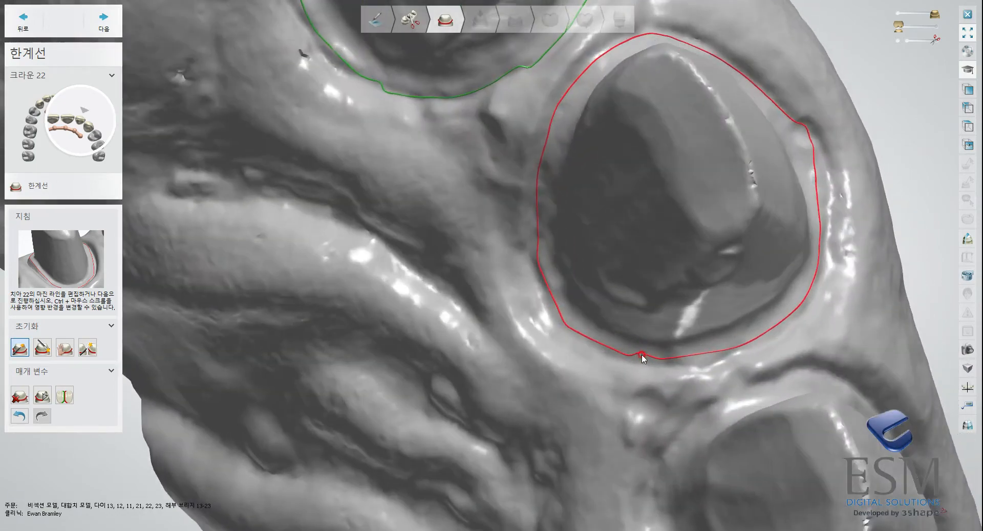
pyautogui.scroll(-5, 644, 342)
# Check crown 22's margin line next to tooth 23 and accept it, moving on to crown 23.
pyautogui.moveTo(703, 250); pyautogui.dragTo(729, 258, button='right')
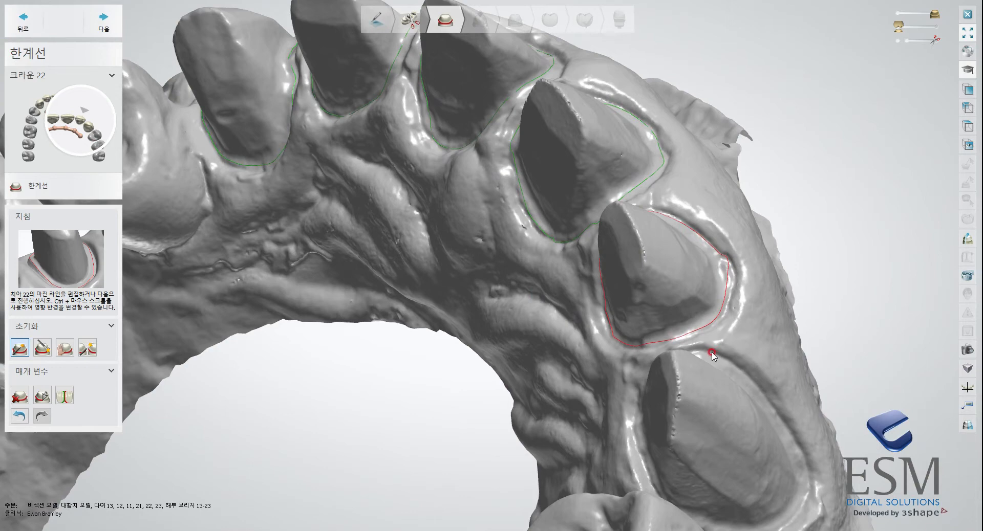
pyautogui.moveTo(731, 384); pyautogui.dragTo(709, 278, button='right')
pyautogui.click(686, 350)
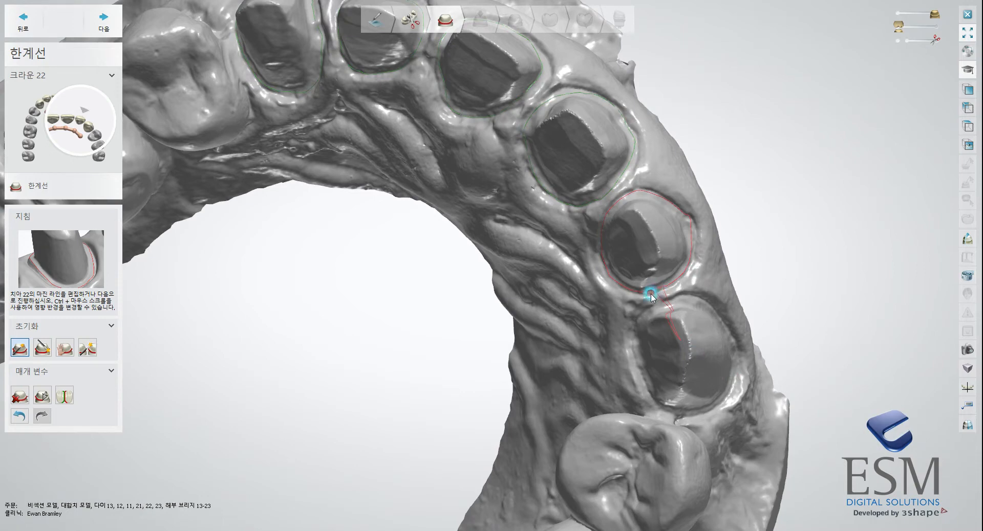
pyautogui.click(102, 21)
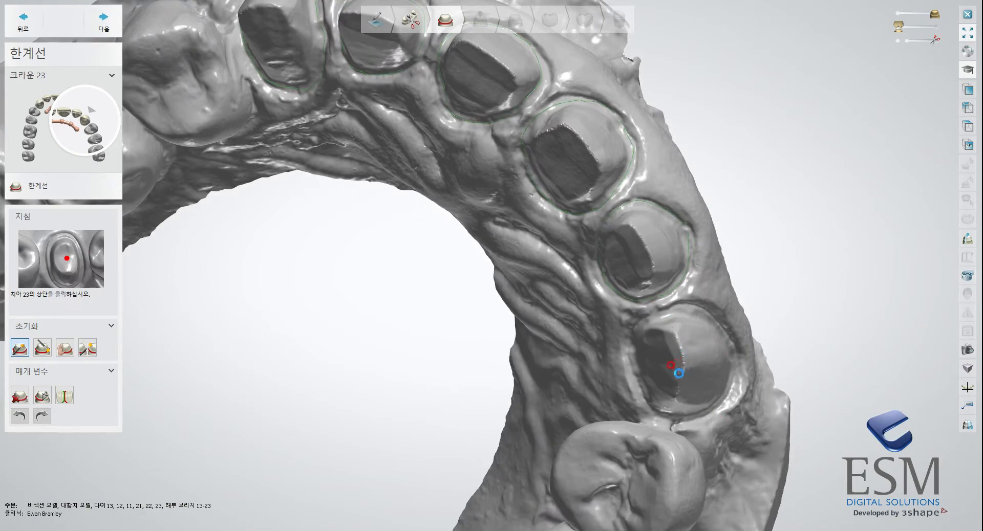
# Generate the margin line for crown 23, redraw its mesial section and accept it to leave the margin line stage.
pyautogui.click(688, 370)
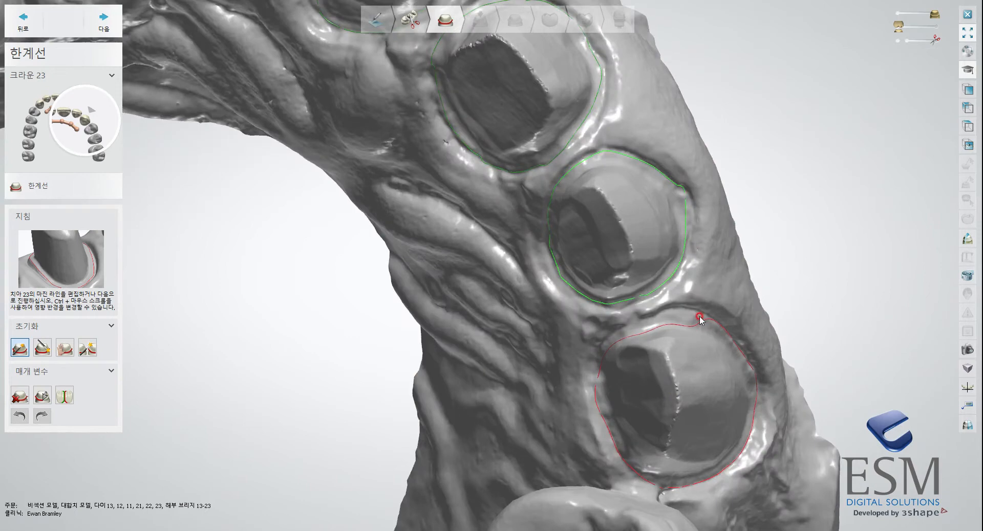
pyautogui.moveTo(675, 316)
pyautogui.mouseDown()
pyautogui.moveTo(597, 345)
pyautogui.moveTo(588, 388)
pyautogui.mouseUp()
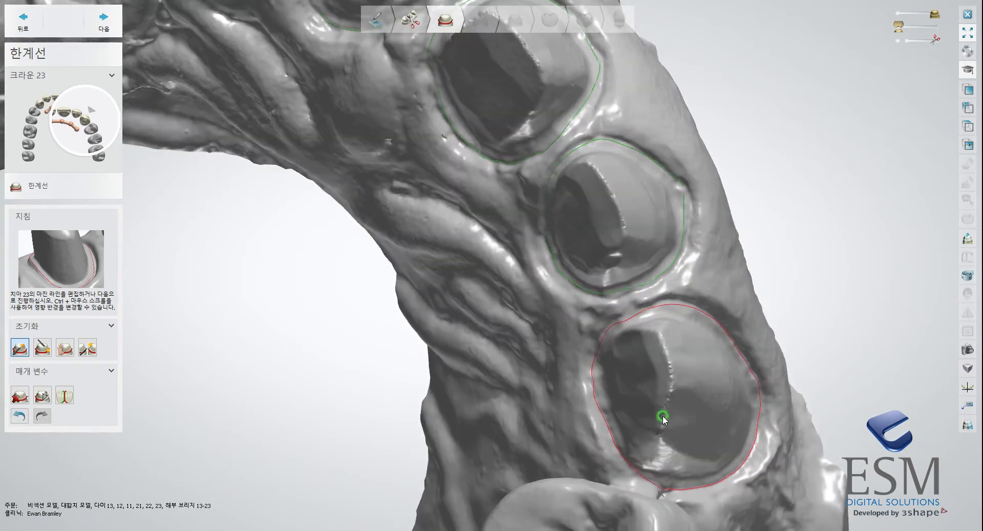
pyautogui.click(105, 26)
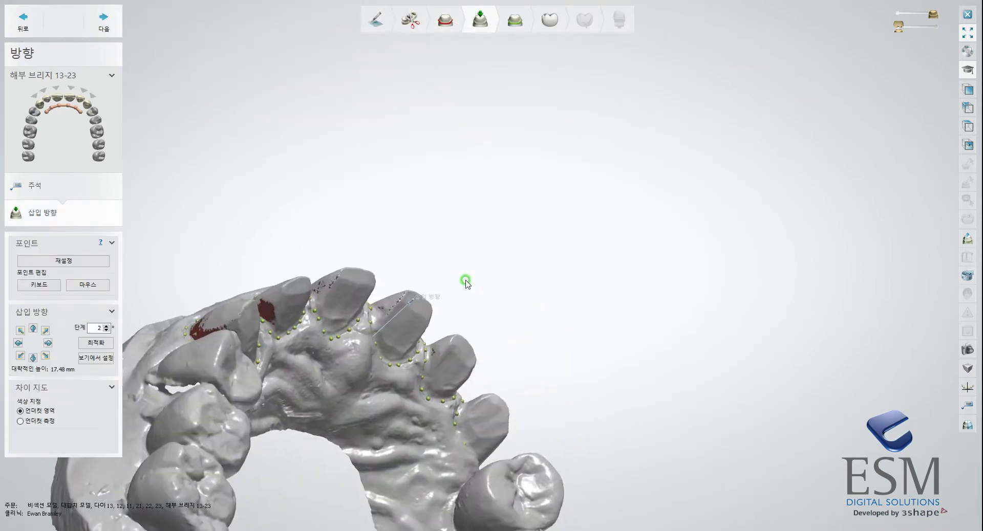
# Accept the 13-23 bridge's insertion direction after checking the undercuts, and bring up crown 13 in the interface stage.
pyautogui.moveTo(483, 294); pyautogui.dragTo(548, 226, button='right')
pyautogui.scroll(3, 555, 213)
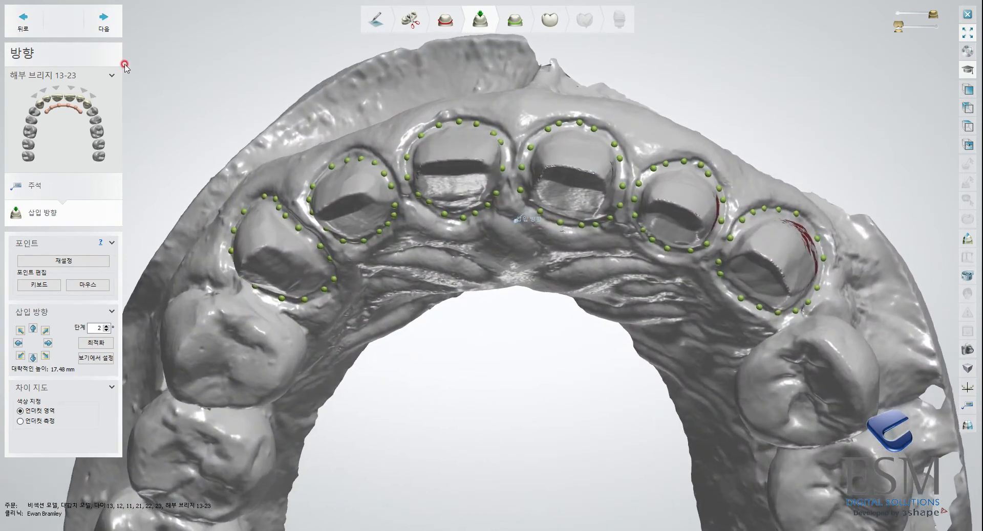
pyautogui.click(114, 23)
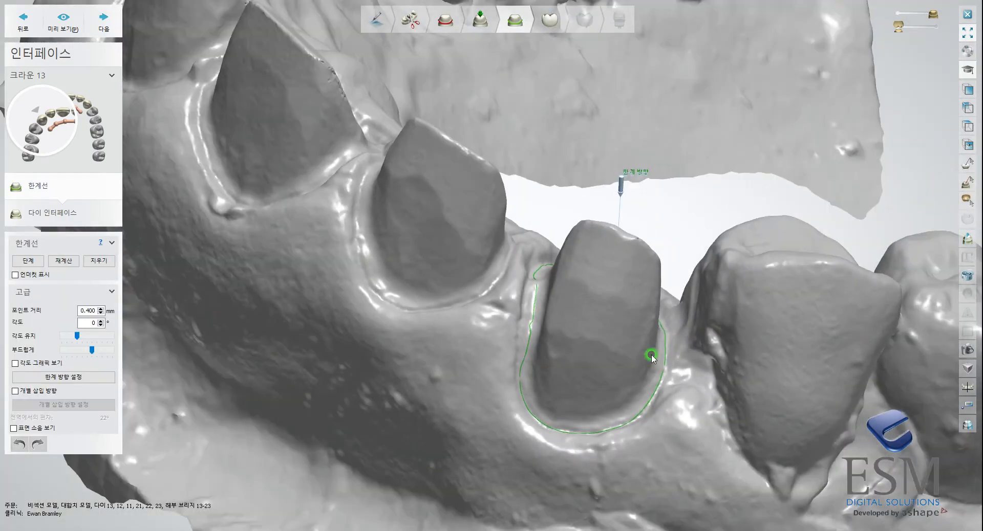
pyautogui.scroll(-2, 637, 357)
pyautogui.moveTo(652, 355); pyautogui.dragTo(520, 241, button='right')
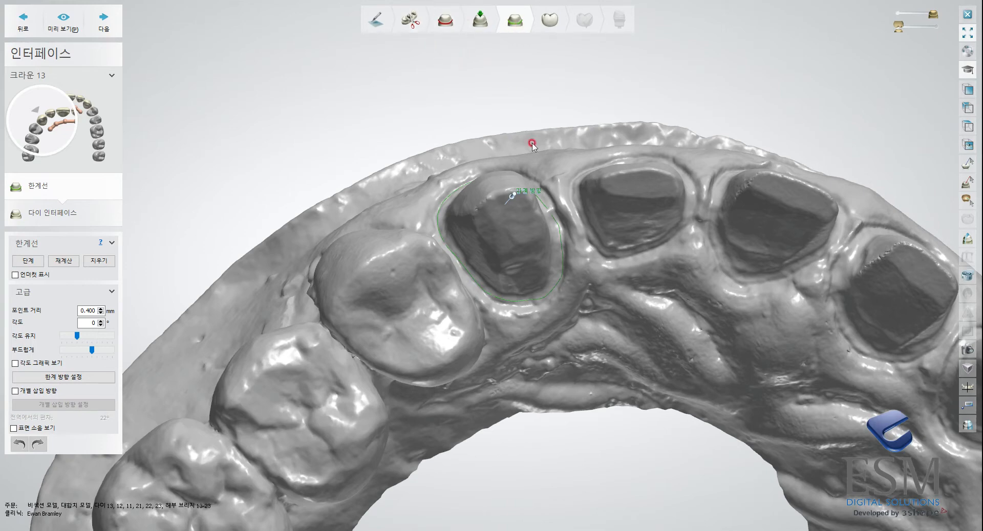
# Inspect crown 13's interface limit line around the preparation and accept it, moving on to crown 12.
pyautogui.moveTo(532, 145); pyautogui.dragTo(548, 238, button='right')
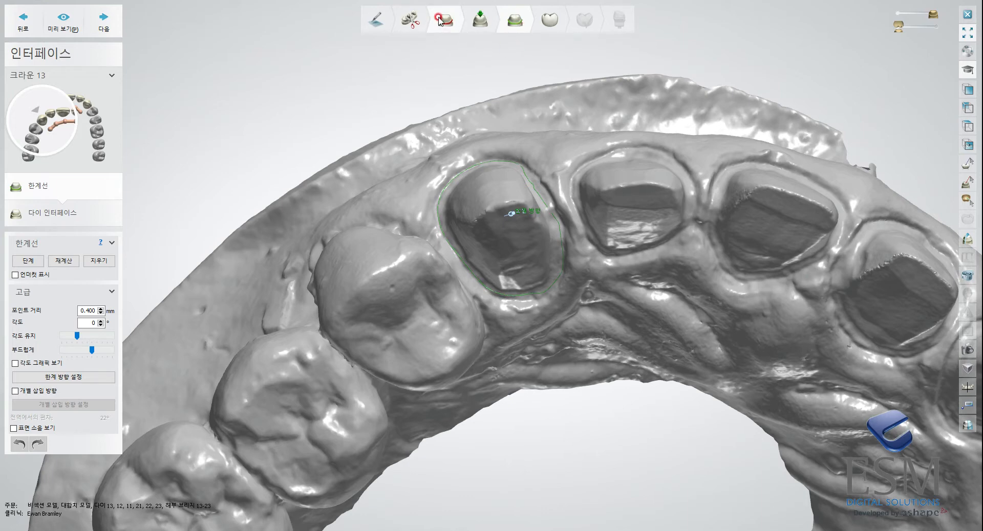
pyautogui.click(507, 136)
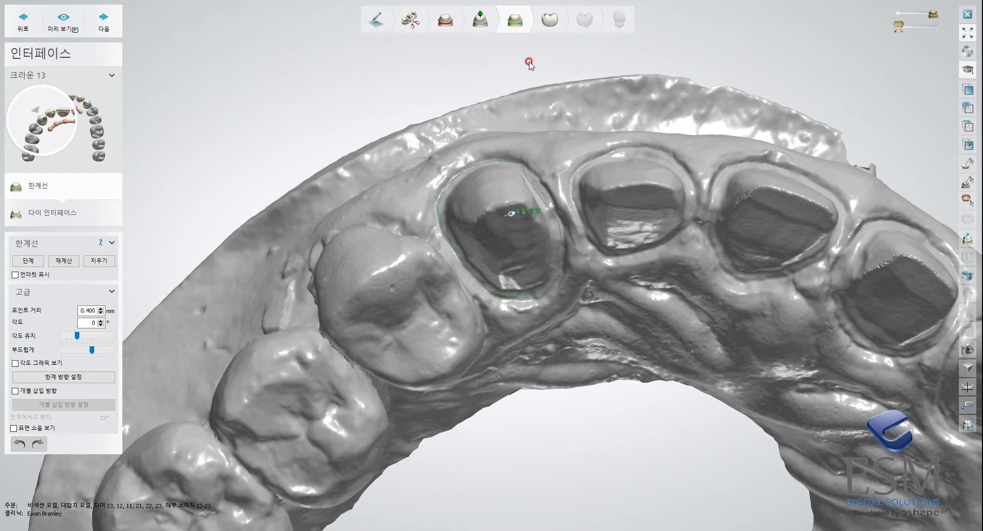
pyautogui.moveTo(526, 77); pyautogui.dragTo(474, 160, button='right')
pyautogui.scroll(3, 575, 198)
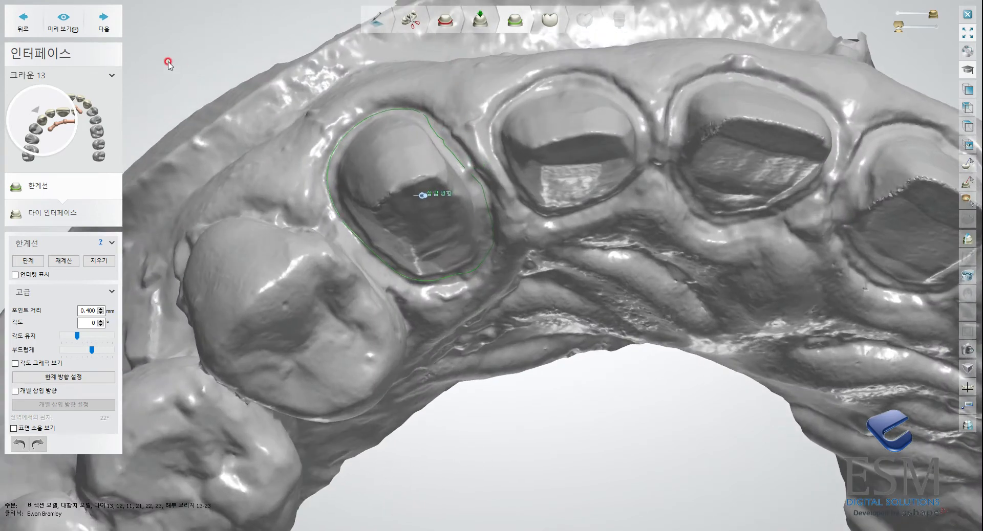
pyautogui.click(104, 20)
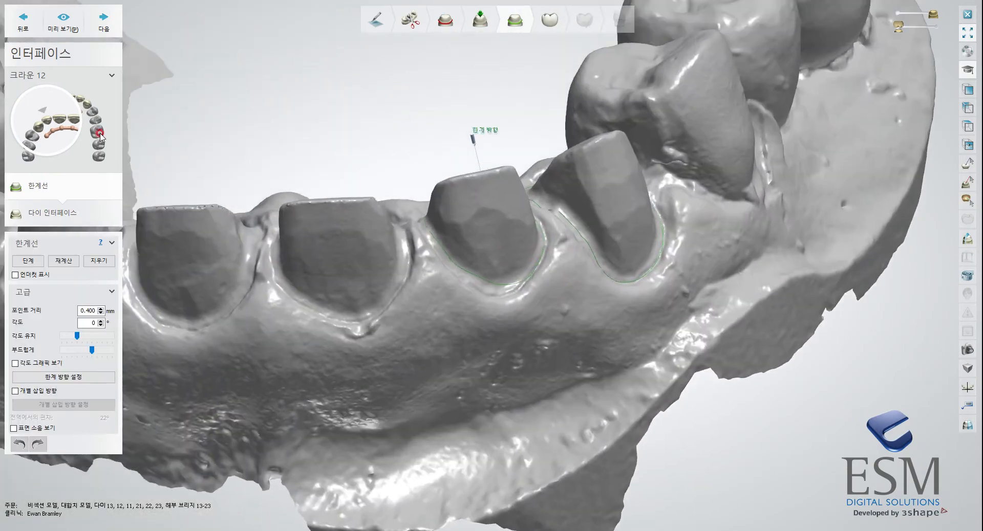
# Accept the interface limit lines of crowns 12, 11, 21, 22 and 23 to reach the die interface stage.
pyautogui.click(104, 21)
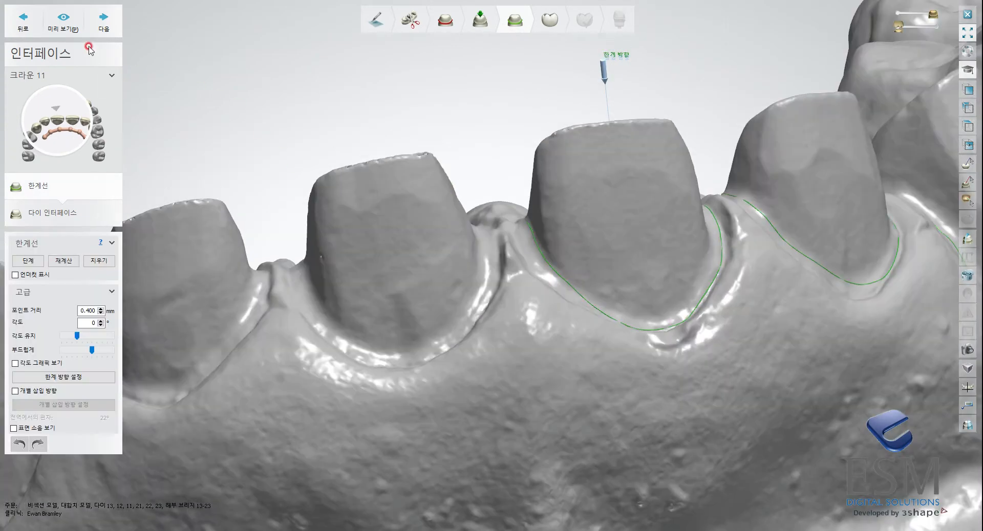
pyautogui.click(96, 7)
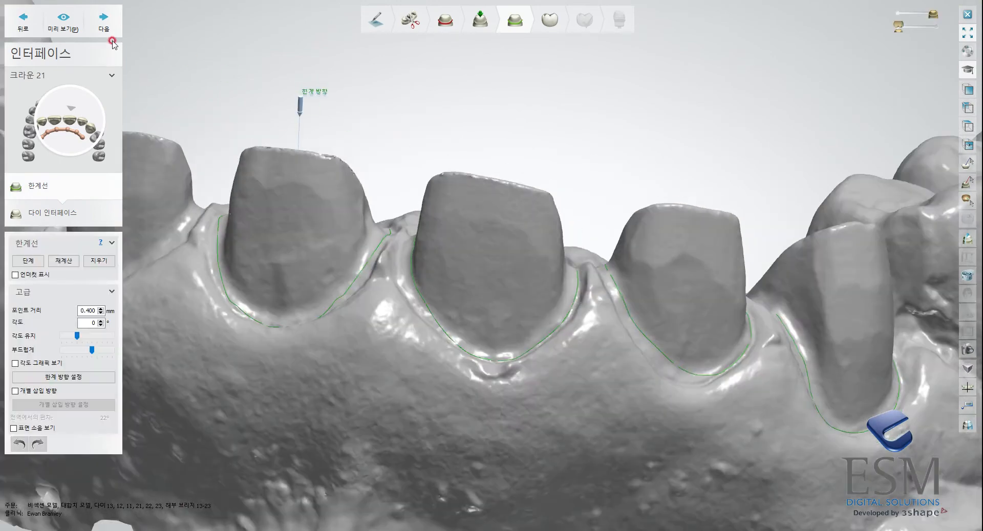
pyautogui.click(106, 24)
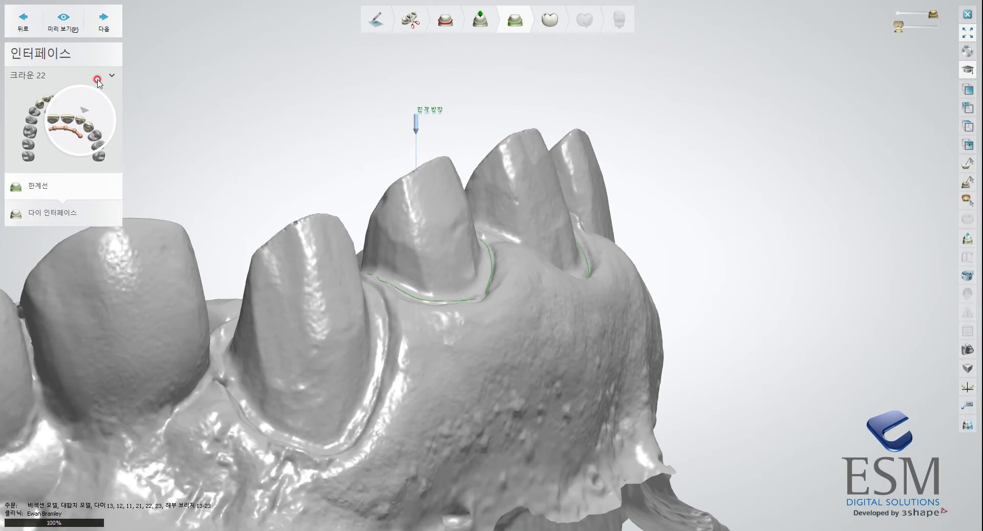
pyautogui.click(100, 31)
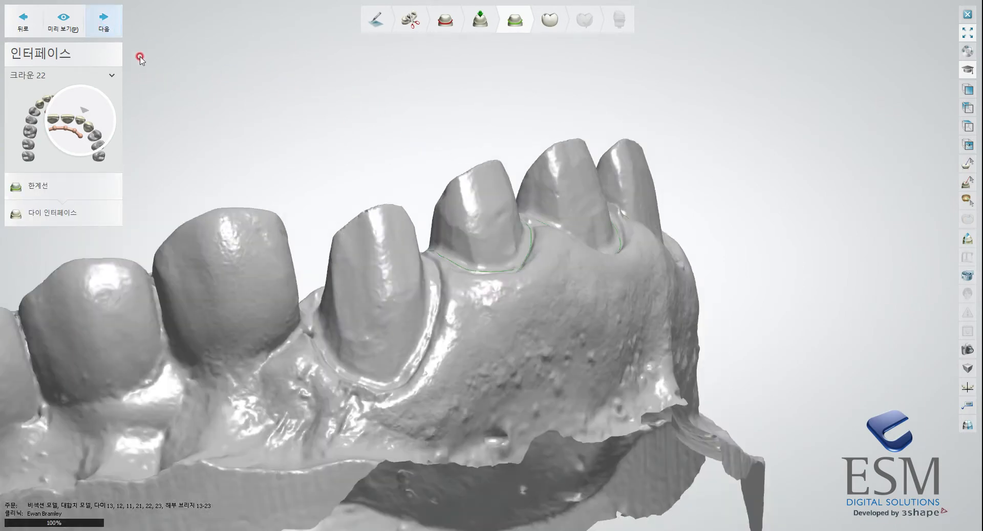
pyautogui.click(107, 24)
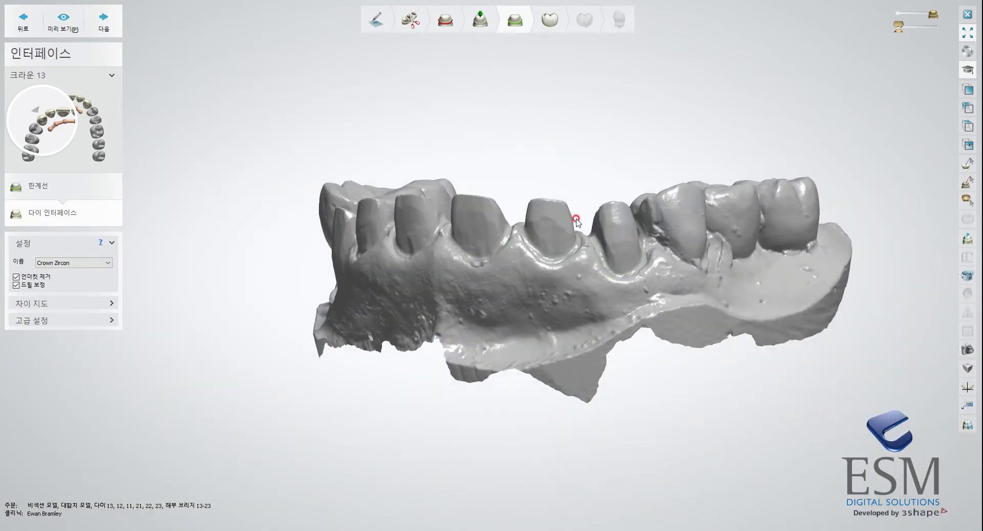
# Review crown 13's advanced die interface settings for Crown Zircon and generate its die interface.
pyautogui.scroll(3, 594, 207)
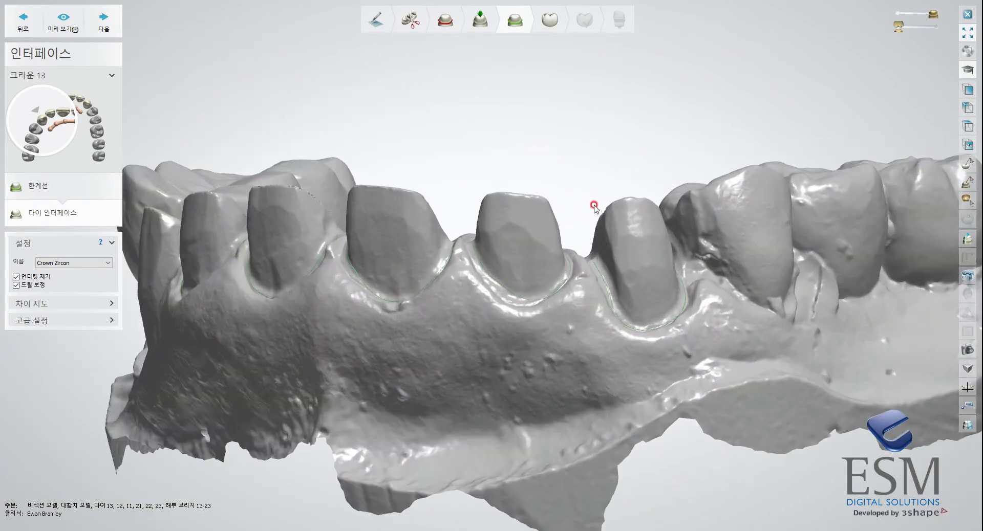
pyautogui.click(106, 321)
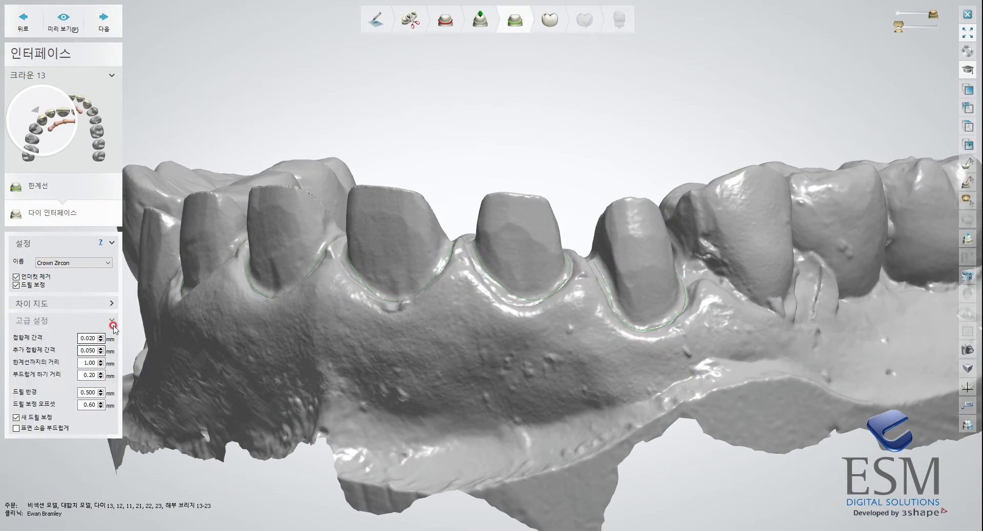
pyautogui.moveTo(629, 268); pyautogui.dragTo(629, 285, button='right')
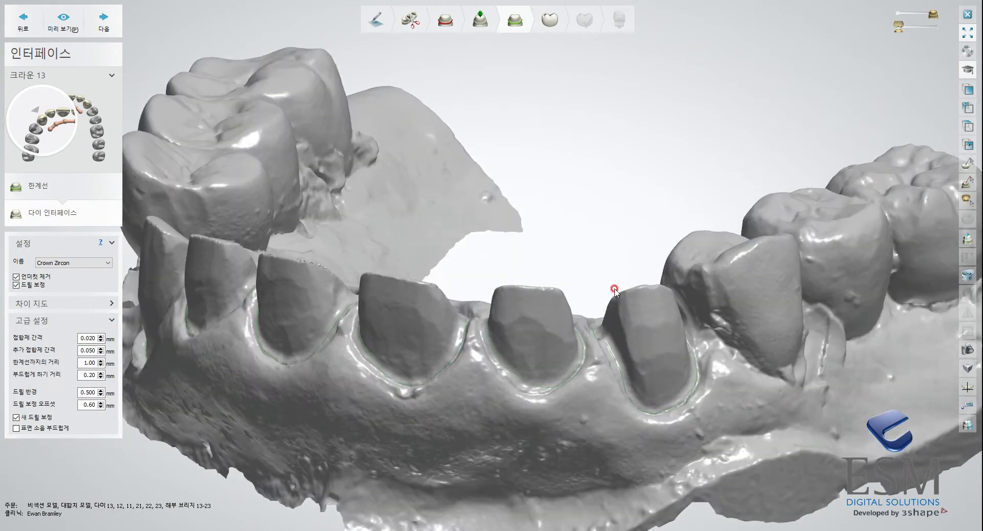
pyautogui.moveTo(230, 299); pyautogui.dragTo(372, 284, button='right')
pyautogui.click(104, 22)
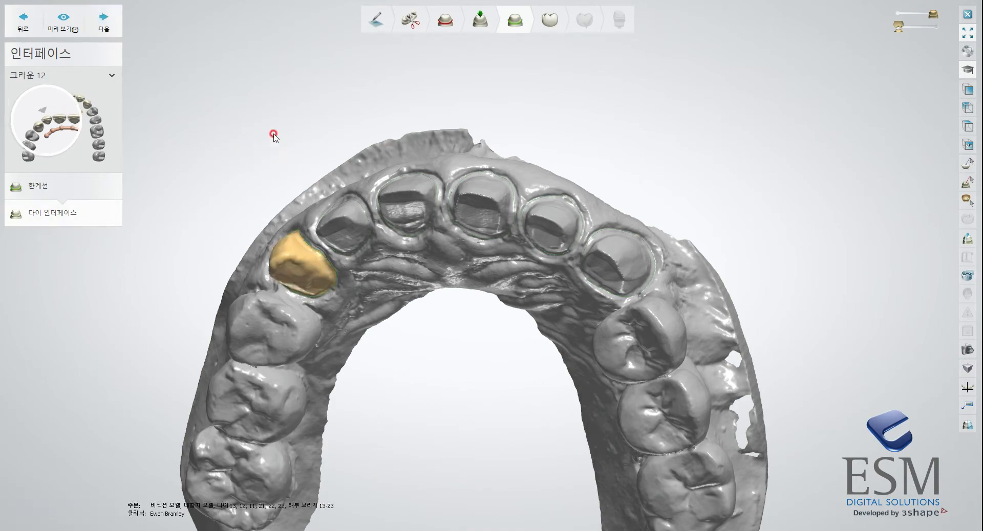
# Check crown 13's die interface from several sides and generate the die interface for crown 12.
pyautogui.click(108, 28)
pyautogui.moveTo(174, 81); pyautogui.dragTo(313, 136, button='right')
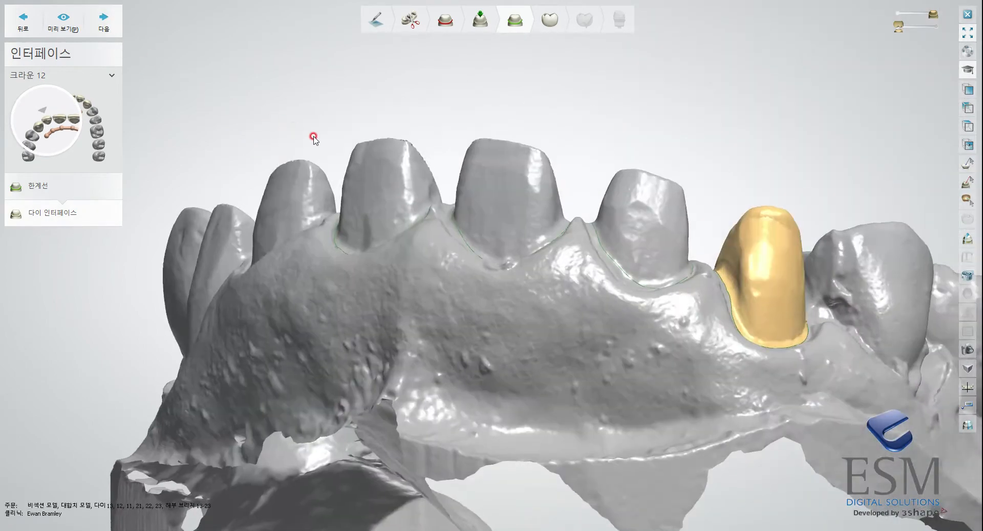
pyautogui.moveTo(560, 190); pyautogui.dragTo(577, 188, button='right')
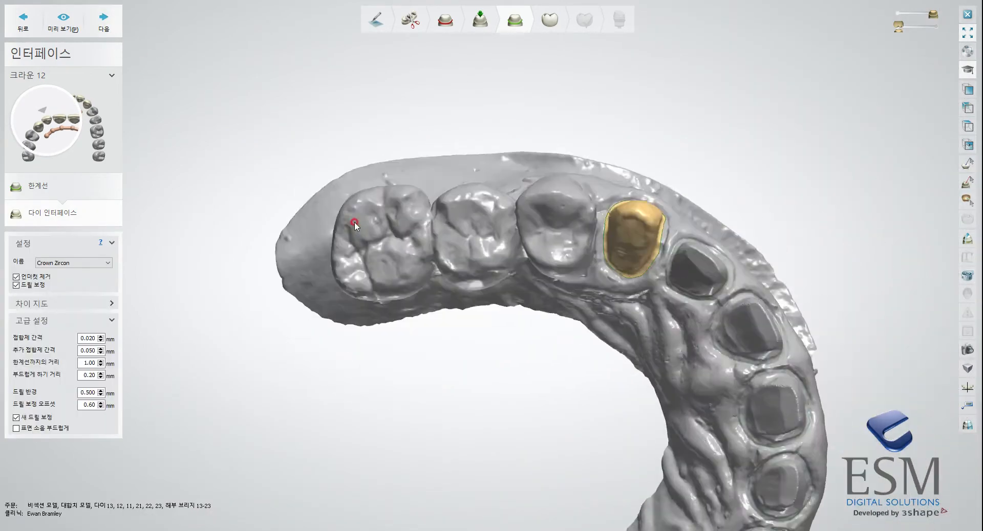
pyautogui.click(118, 27)
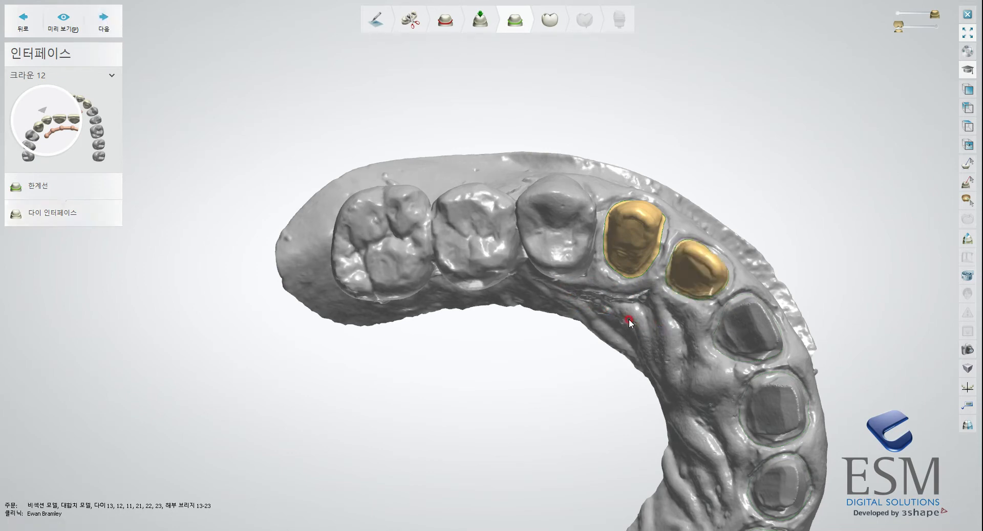
# Check crown 12's die interface next to crown 13 and generate the die interface for crown 11.
pyautogui.moveTo(618, 330); pyautogui.dragTo(528, 319, button='right')
pyautogui.scroll(3, 564, 332)
pyautogui.scroll(-3, 528, 319)
pyautogui.moveTo(548, 297); pyautogui.dragTo(702, 349, button='middle')
pyautogui.click(116, 20)
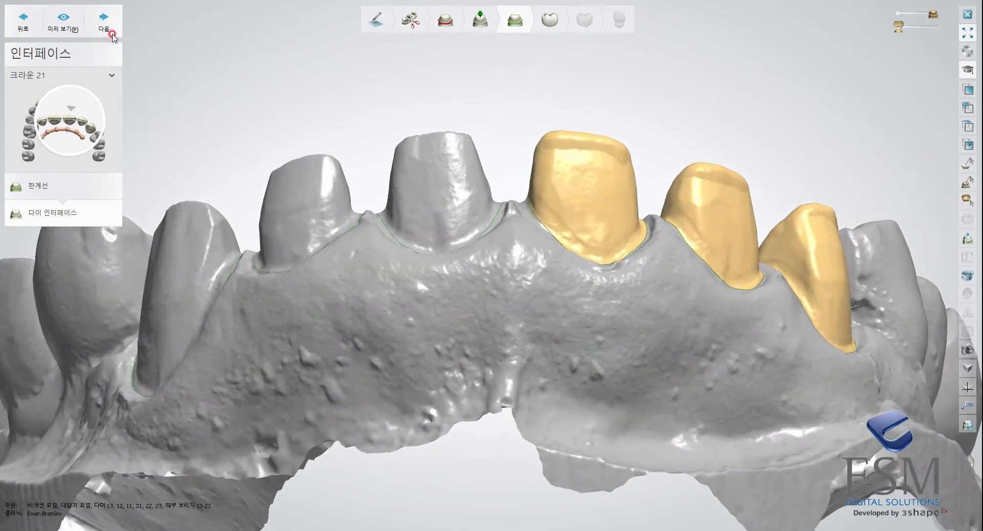
# Generate the die interfaces for crowns 21, 22 and 23 and continue to the anatomy design stage.
pyautogui.click(113, 36)
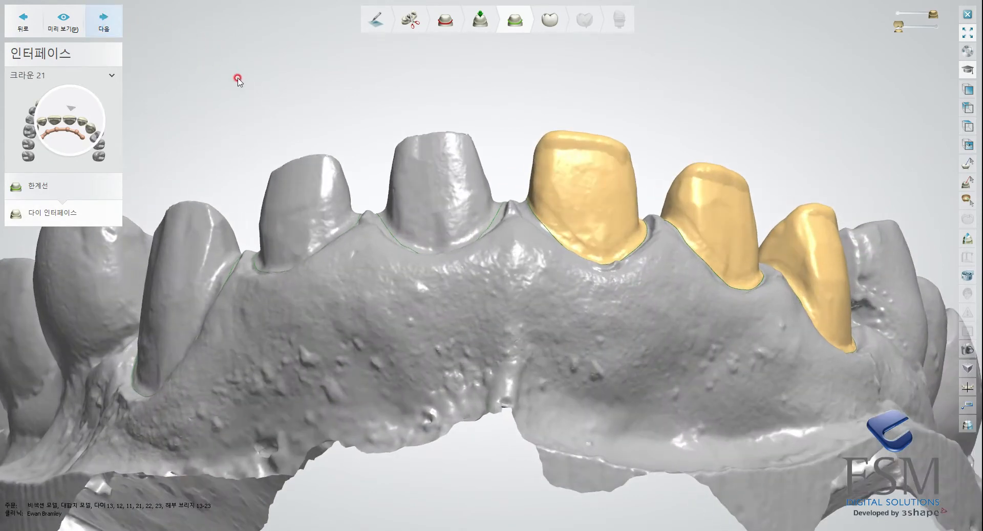
pyautogui.click(104, 23)
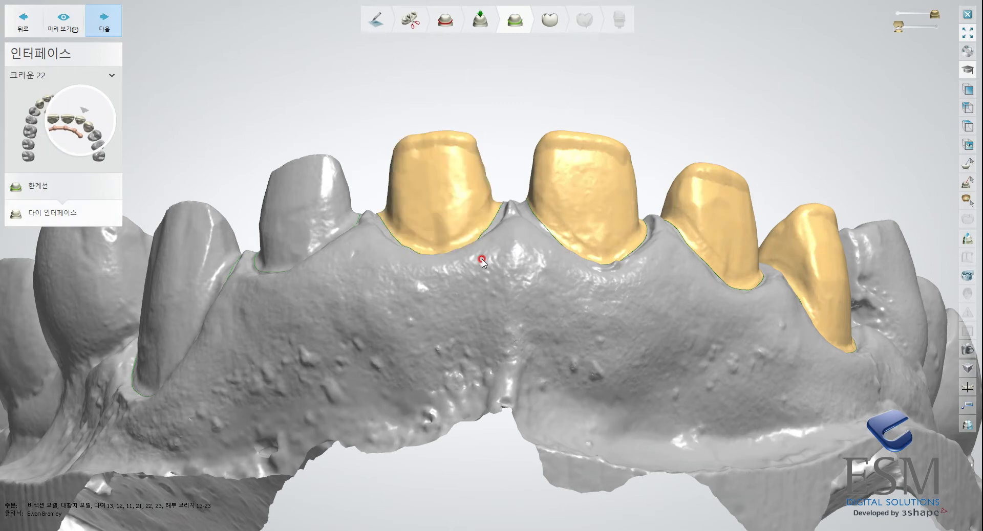
pyautogui.moveTo(485, 262); pyautogui.dragTo(599, 262, button='right')
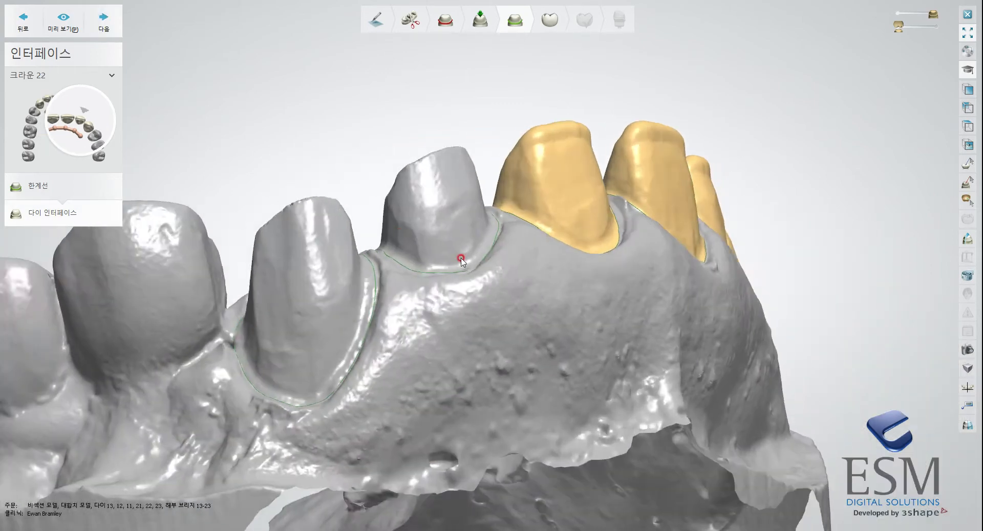
pyautogui.click(103, 16)
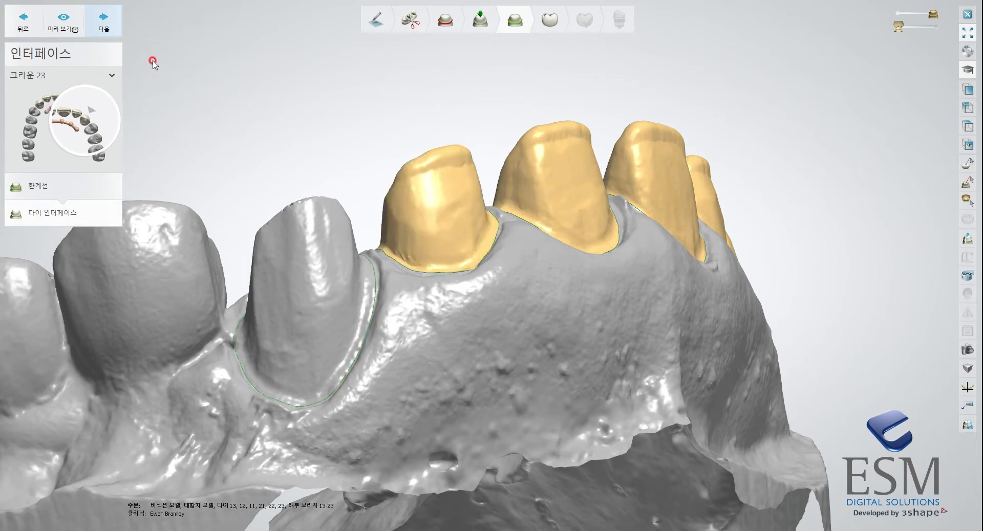
pyautogui.click(111, 23)
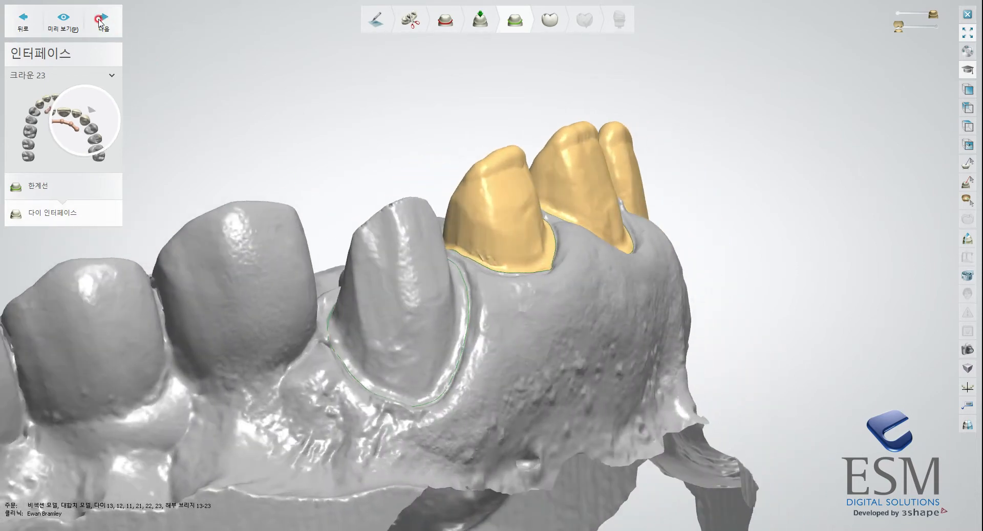
pyautogui.click(119, 32)
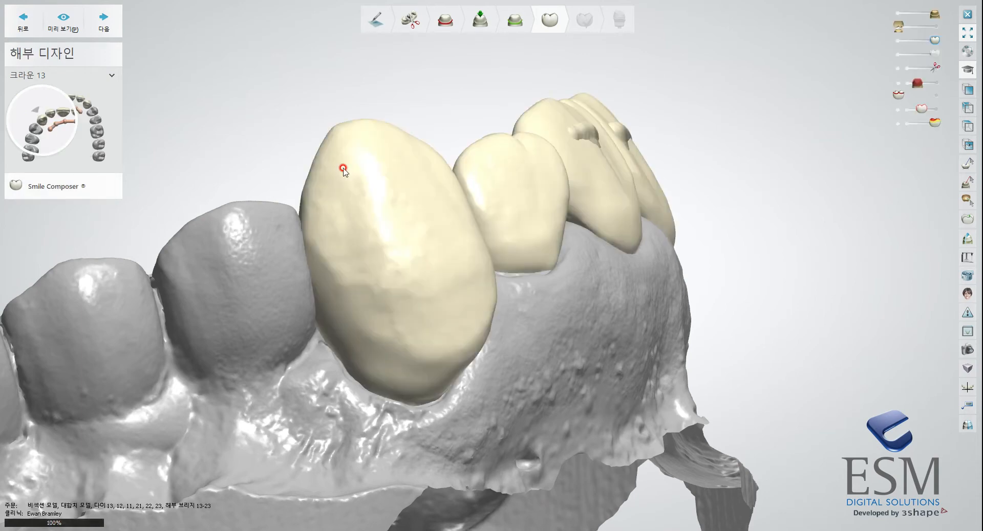
# Reset the design of all crowns in the 13-23 bridge with the design reset tool.
pyautogui.scroll(-3, 355, 165)
pyautogui.moveTo(375, 229)
pyautogui.mouseDown(button='right')
pyautogui.moveTo(463, 252)
pyautogui.moveTo(487, 278)
pyautogui.moveTo(555, 279)
pyautogui.moveTo(566, 235)
pyautogui.moveTo(548, 281)
pyautogui.mouseUp(button='right')
pyautogui.click(107, 321)
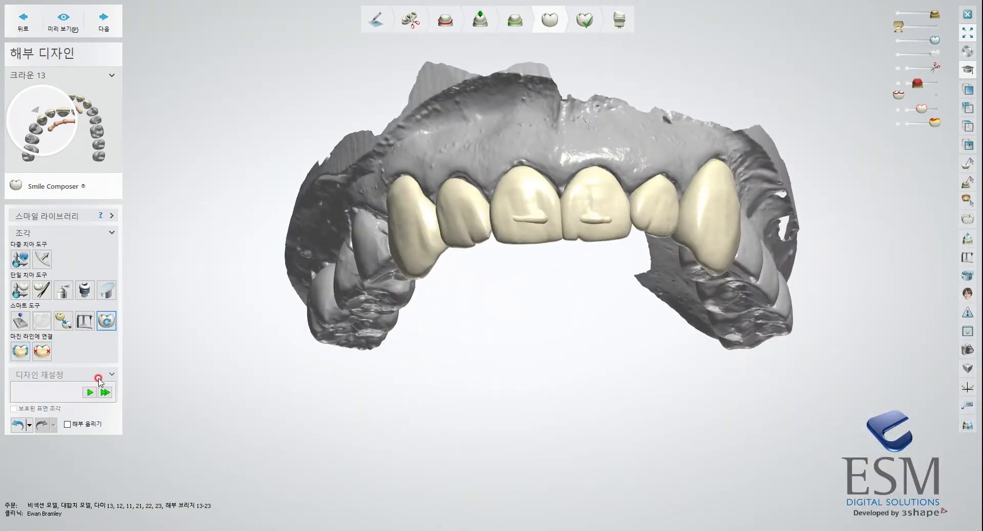
pyautogui.click(105, 392)
# Examine the shape and alignment of the six bridge crowns from the occlusal and labial sides.
pyautogui.moveTo(454, 277)
pyautogui.mouseDown(button='right')
pyautogui.moveTo(517, 210)
pyautogui.moveTo(493, 210)
pyautogui.moveTo(575, 292)
pyautogui.moveTo(559, 278)
pyautogui.moveTo(568, 284)
pyautogui.moveTo(540, 208)
pyautogui.moveTo(457, 289)
pyautogui.mouseUp(button='right')
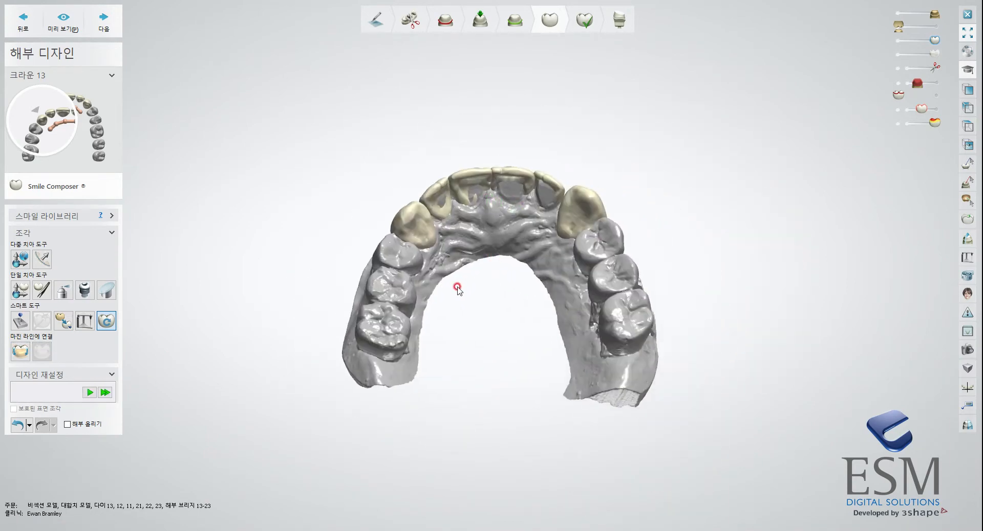
pyautogui.moveTo(537, 321); pyautogui.dragTo(619, 447, button='right')
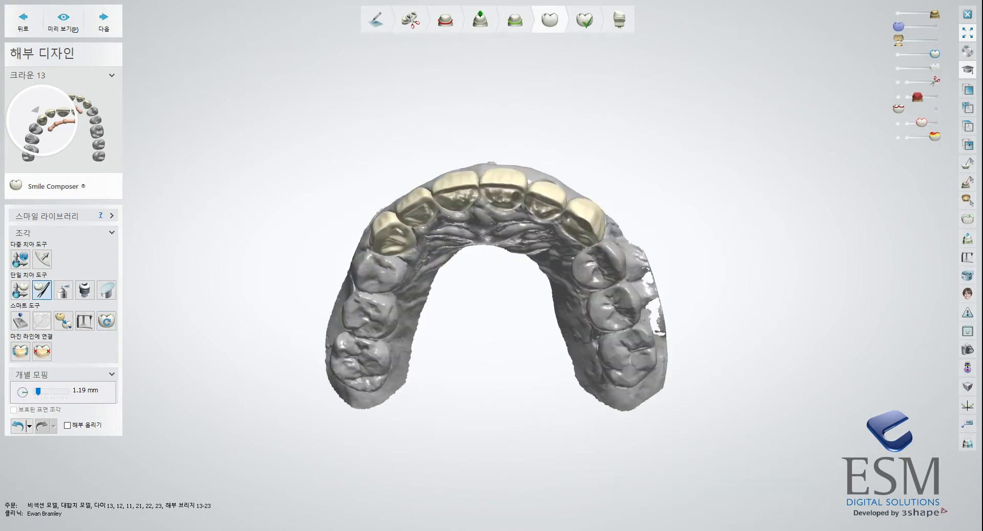
pyautogui.moveTo(504, 264); pyautogui.dragTo(526, 273, button='right')
pyautogui.scroll(4, 526, 273)
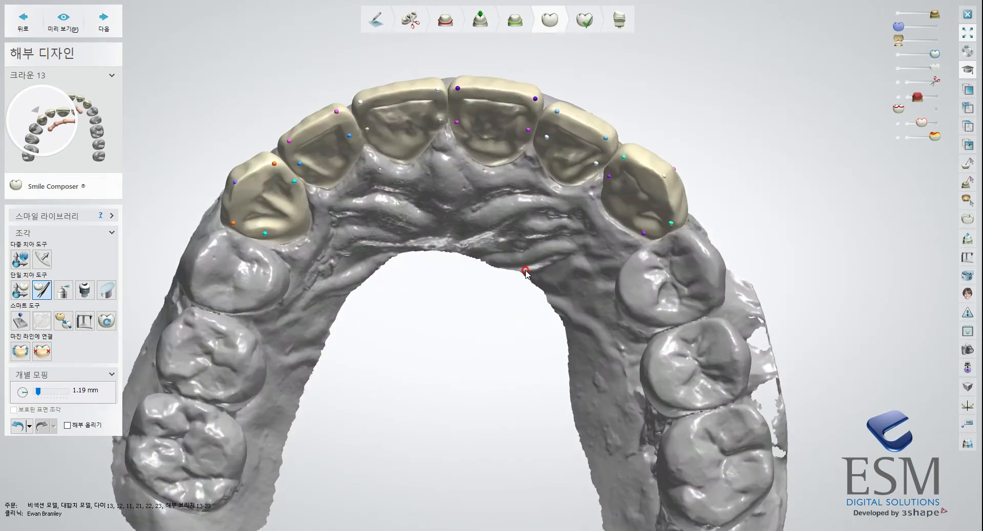
pyautogui.moveTo(526, 271); pyautogui.dragTo(579, 310, button='middle')
pyautogui.moveTo(579, 312); pyautogui.dragTo(581, 406, button='right')
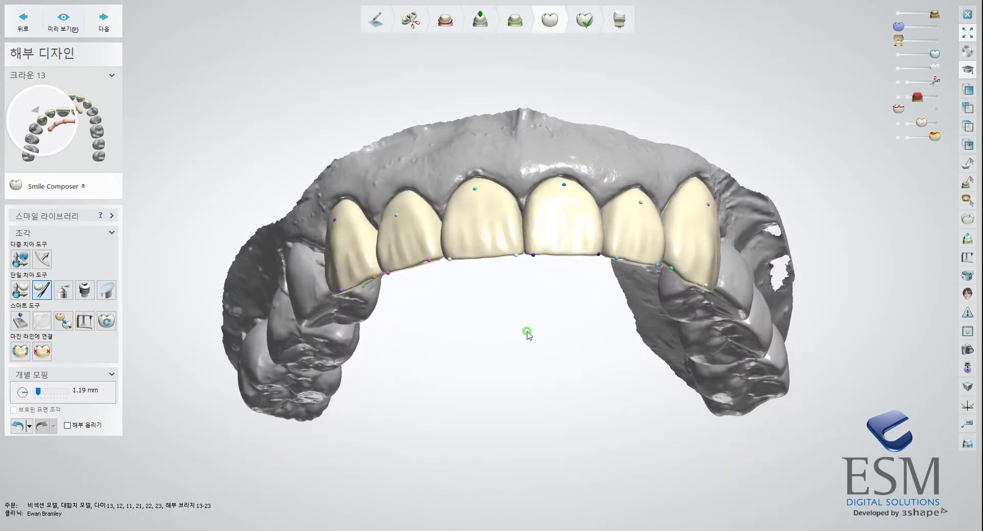
pyautogui.moveTo(528, 352); pyautogui.dragTo(505, 306, button='right')
pyautogui.moveTo(560, 279); pyautogui.dragTo(720, 191, button='right')
# Make the crowns translucent to examine the preparations underneath, and restore their full opacity.
pyautogui.moveTo(934, 55); pyautogui.dragTo(907, 68)
pyautogui.scroll(5, 377, 253)
pyautogui.moveTo(487, 261); pyautogui.dragTo(479, 241, button='right')
pyautogui.scroll(-5, 471, 260)
pyautogui.click(938, 58)
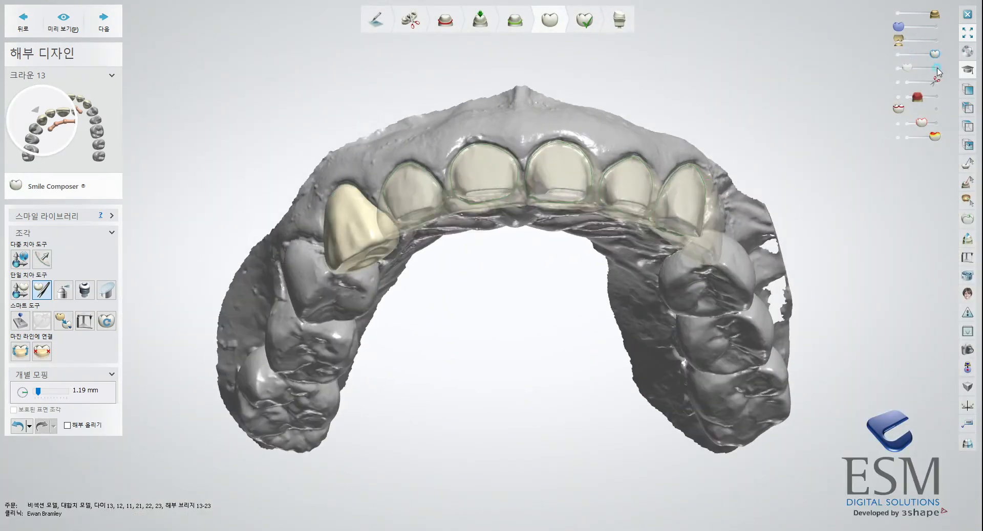
pyautogui.click(938, 69)
# Examine the bridge from the front and show the antagonist model to check the crowns against it.
pyautogui.moveTo(545, 315); pyautogui.dragTo(553, 362, button='right')
pyautogui.moveTo(388, 277); pyautogui.dragTo(441, 159, button='right')
pyautogui.click(109, 29)
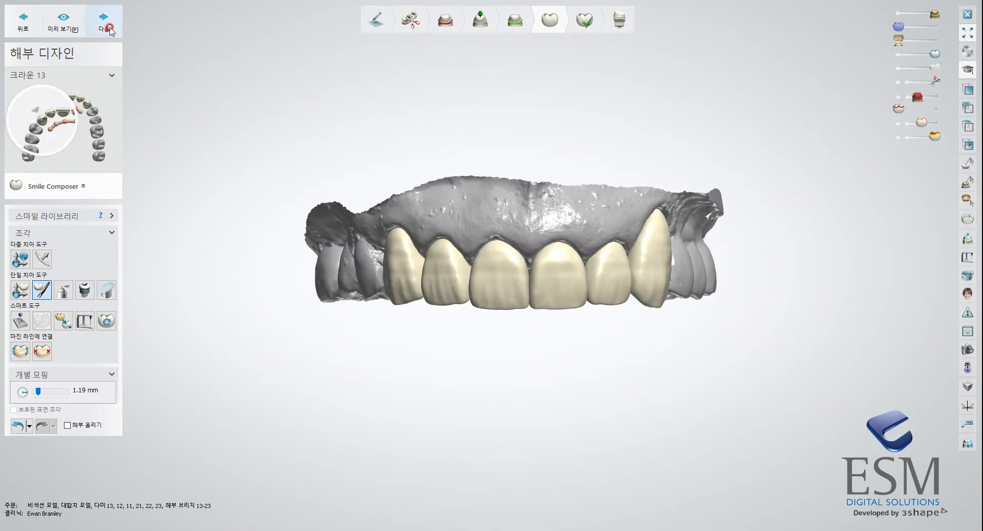
pyautogui.moveTo(350, 206); pyautogui.dragTo(451, 266, button='right')
pyautogui.press('a')
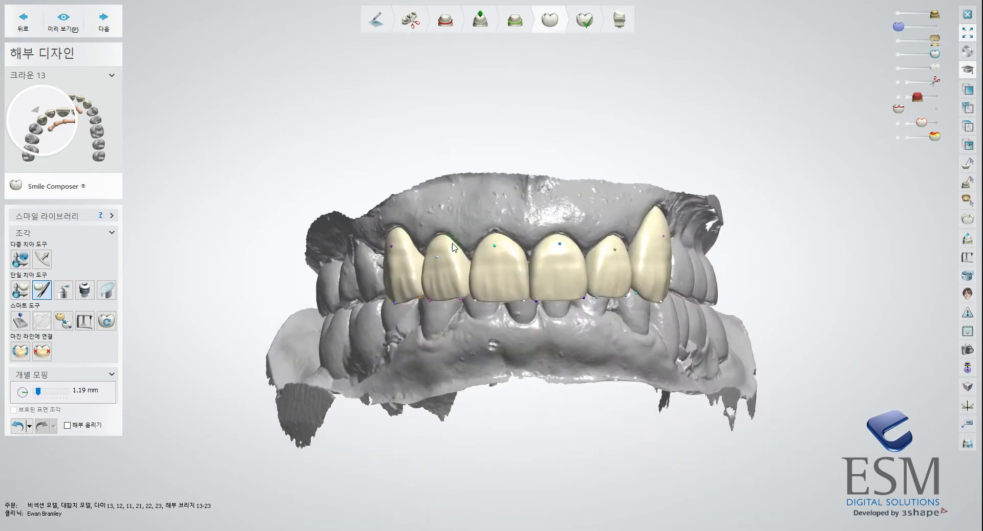
# Proceed past the anatomy design, declining to apply the minimum material thickness to crowns 13, 12 and 22.
pyautogui.click(109, 27)
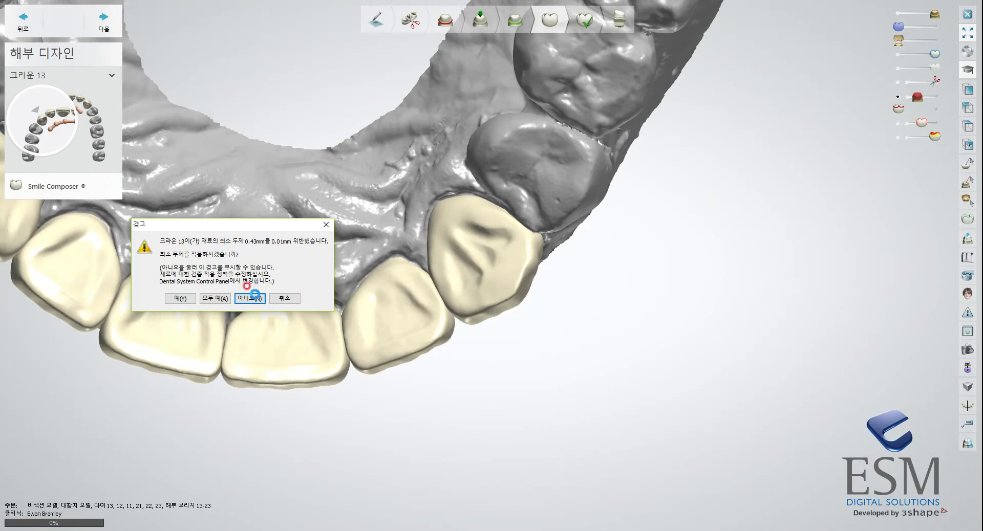
pyautogui.click(251, 297)
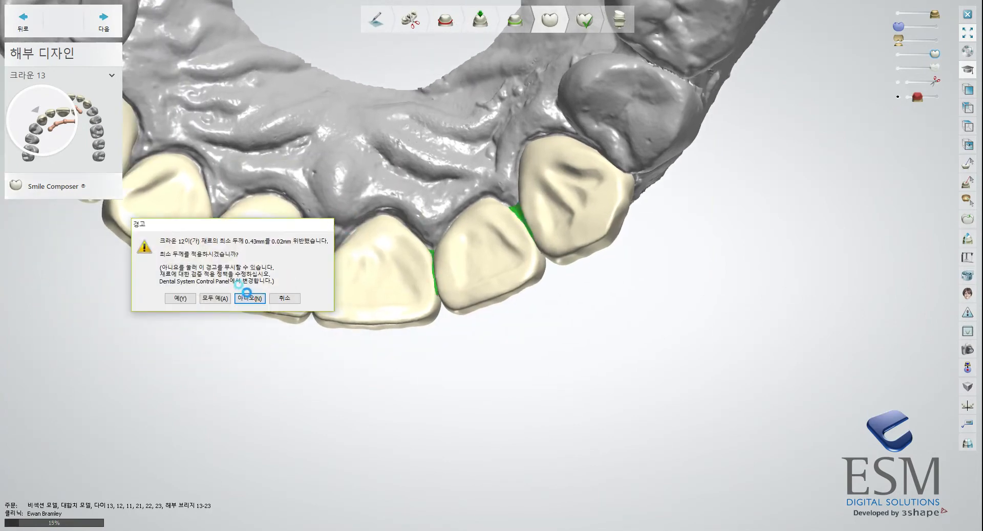
pyautogui.click(251, 299)
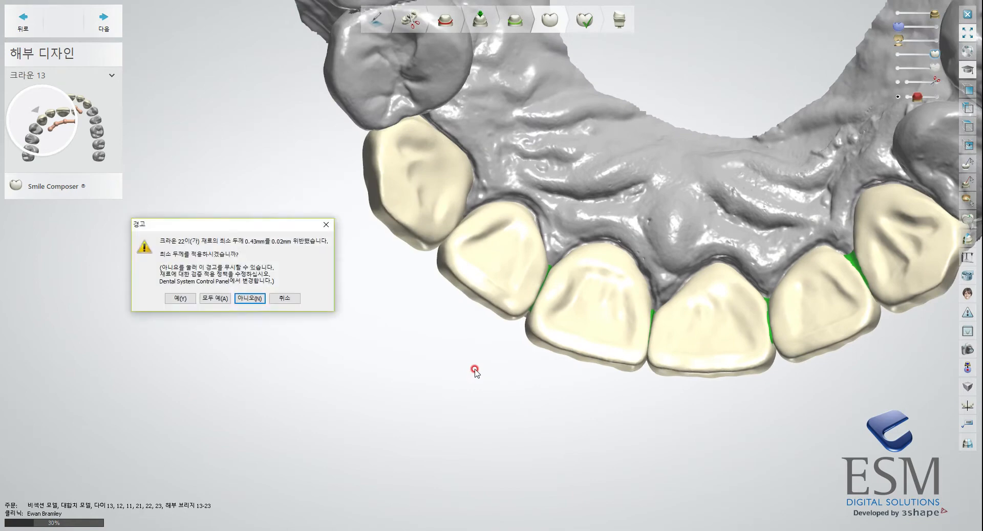
pyautogui.click(249, 298)
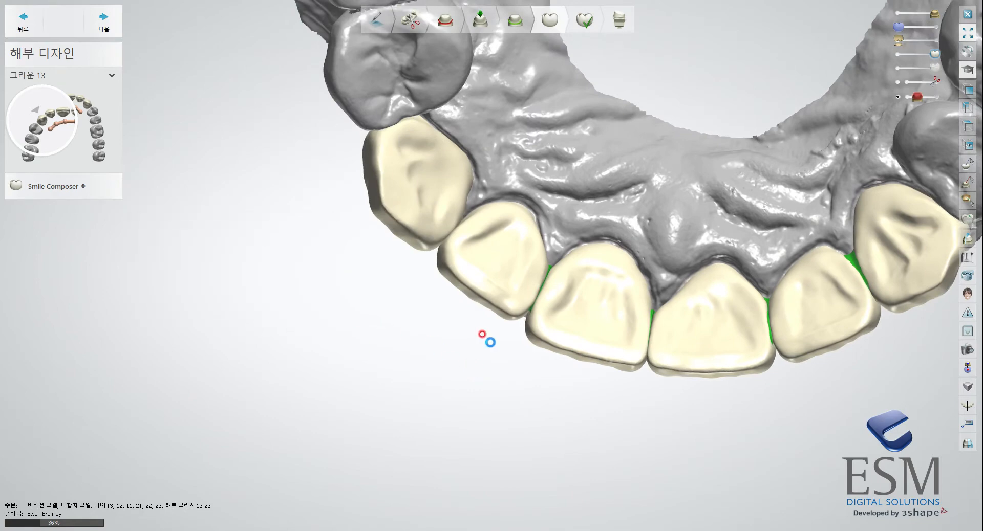
# Examine the completed 13-23 bridge with its contact colours from the occlusal and front sides.
pyautogui.click(250, 298)
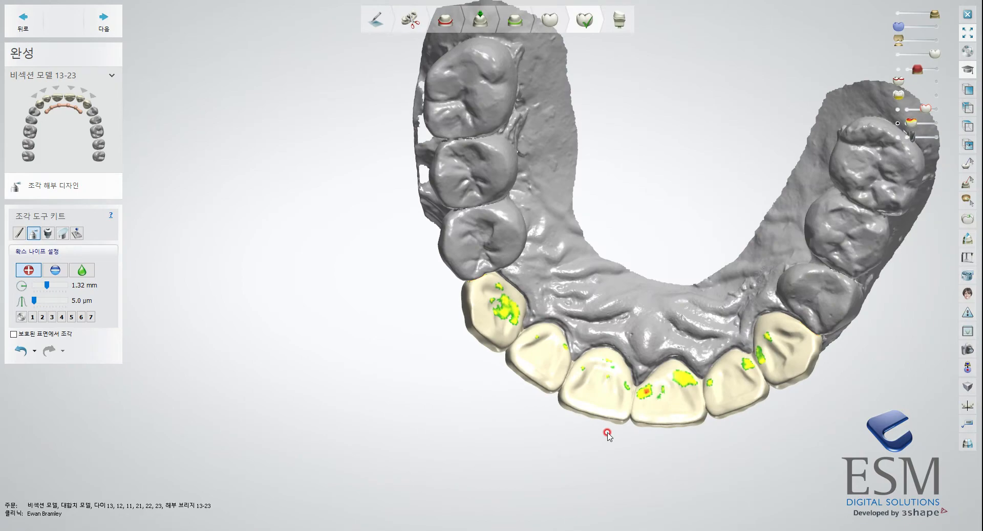
pyautogui.moveTo(607, 434); pyautogui.dragTo(567, 310, button='right')
pyautogui.moveTo(533, 320)
pyautogui.mouseDown(button='right')
pyautogui.moveTo(589, 352)
pyautogui.moveTo(588, 411)
pyautogui.moveTo(572, 380)
pyautogui.moveTo(576, 278)
pyautogui.moveTo(577, 429)
pyautogui.moveTo(566, 321)
pyautogui.moveTo(549, 281)
pyautogui.moveTo(556, 284)
pyautogui.moveTo(536, 303)
pyautogui.moveTo(549, 310)
pyautogui.mouseUp(button='right')
pyautogui.click(489, 308)
pyautogui.click(567, 310)
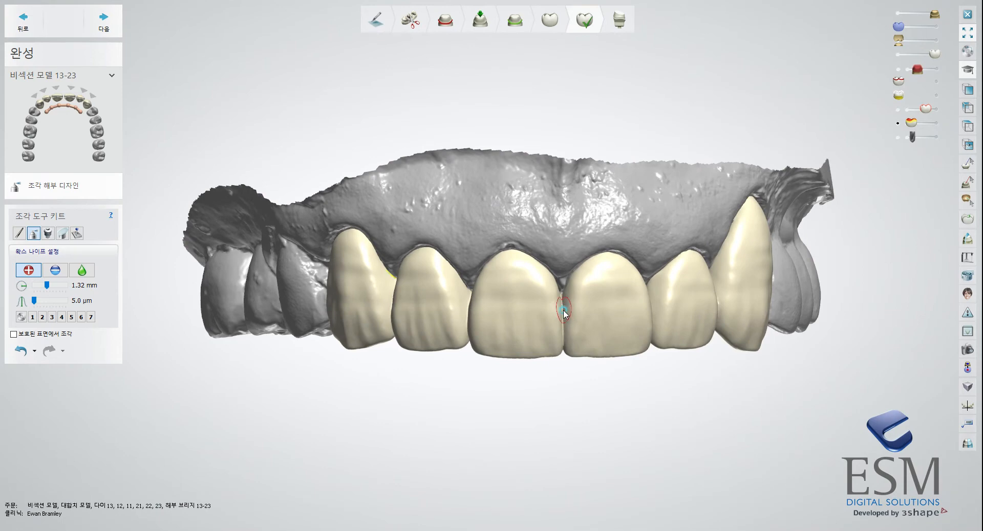
pyautogui.moveTo(563, 332); pyautogui.dragTo(564, 362)
pyautogui.press('q')
pyautogui.moveTo(558, 366); pyautogui.dragTo(565, 390, button='right')
# Finish the bridge design despite the minimum material thickness violation and continue to building the models.
pyautogui.click(104, 23)
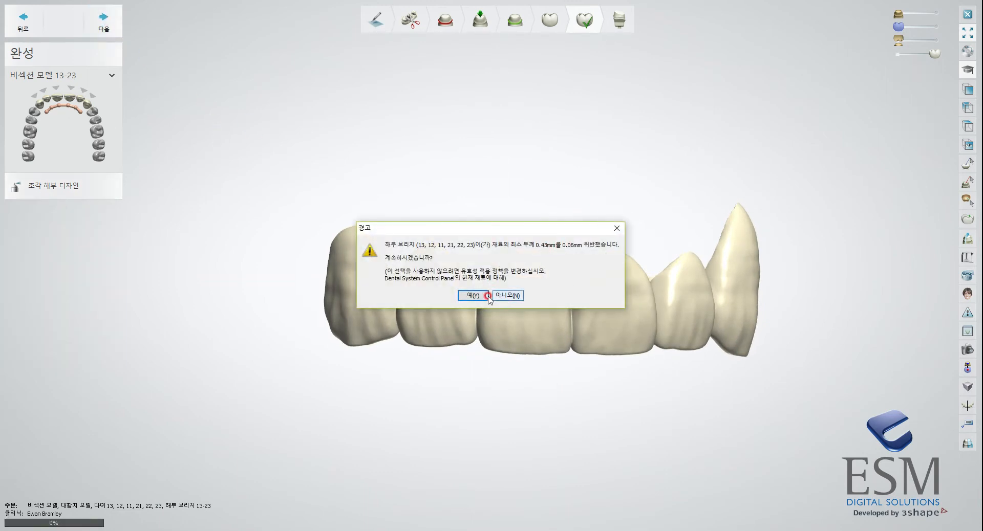
pyautogui.click(472, 296)
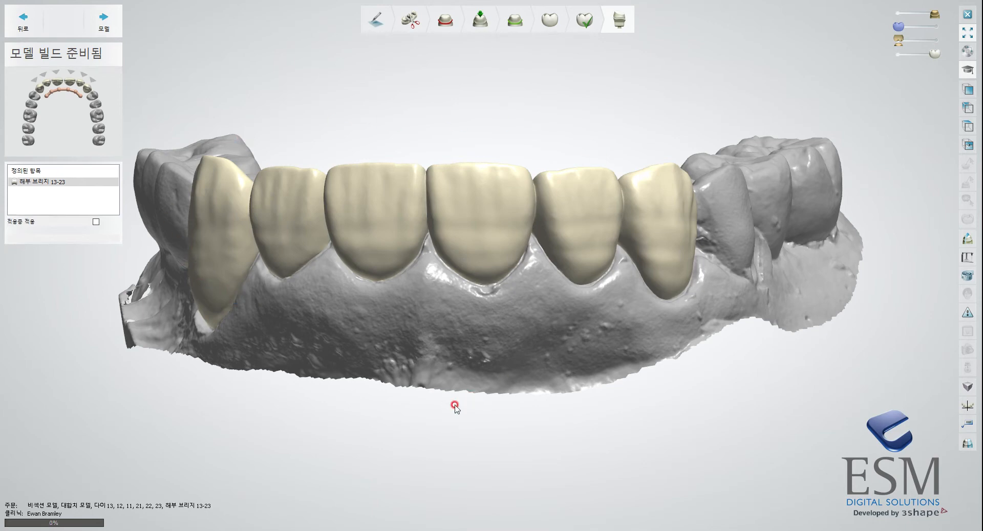
pyautogui.click(102, 29)
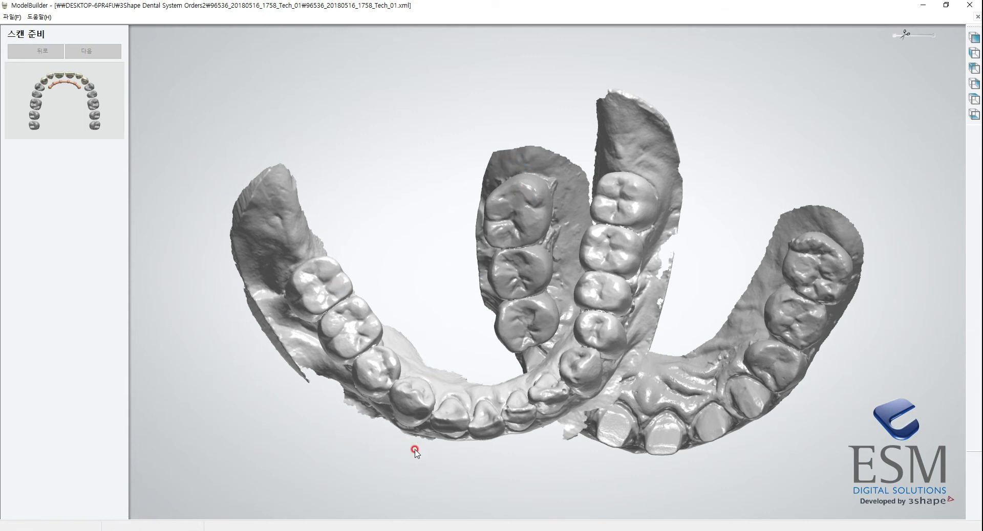
# Check the aligned upper and lower scans from the front and proceed past scan preparation.
pyautogui.moveTo(579, 306)
pyautogui.mouseDown(button='right')
pyautogui.moveTo(520, 265)
pyautogui.moveTo(569, 407)
pyautogui.moveTo(575, 325)
pyautogui.moveTo(619, 328)
pyautogui.moveTo(600, 307)
pyautogui.mouseUp(button='right')
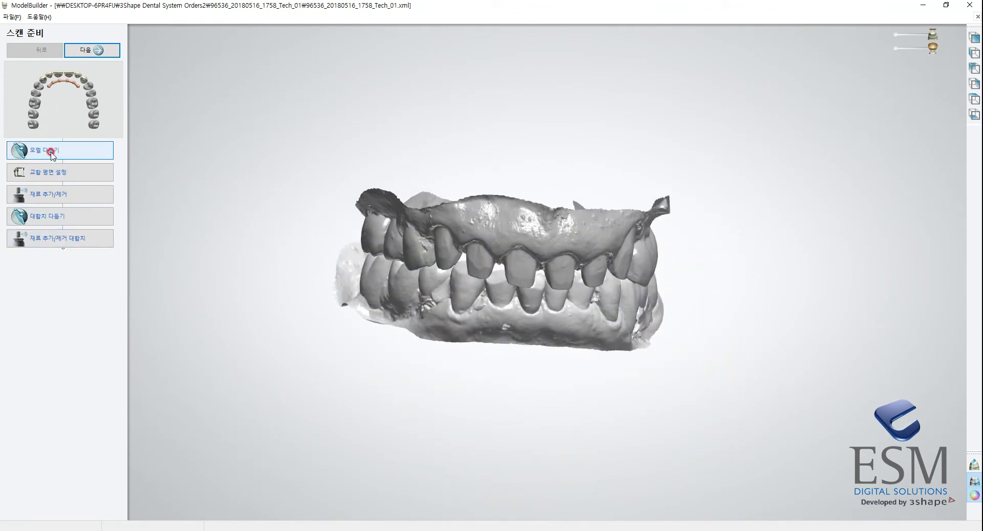
pyautogui.moveTo(379, 364)
pyautogui.mouseDown(button='right')
pyautogui.moveTo(481, 370)
pyautogui.moveTo(504, 338)
pyautogui.moveTo(467, 377)
pyautogui.moveTo(481, 384)
pyautogui.moveTo(494, 364)
pyautogui.moveTo(485, 380)
pyautogui.mouseUp(button='right')
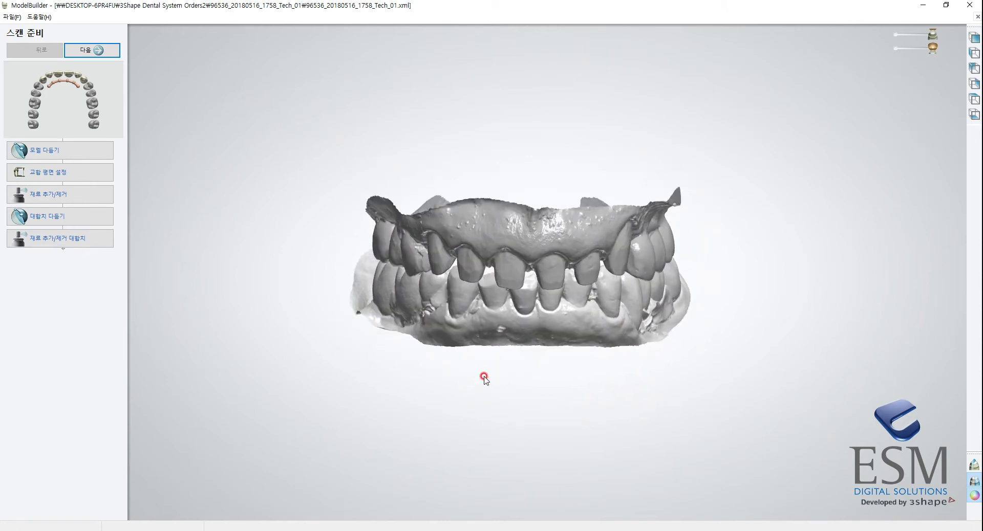
pyautogui.moveTo(328, 306)
pyautogui.mouseDown(button='right')
pyautogui.moveTo(529, 267)
pyautogui.moveTo(532, 355)
pyautogui.mouseUp(button='right')
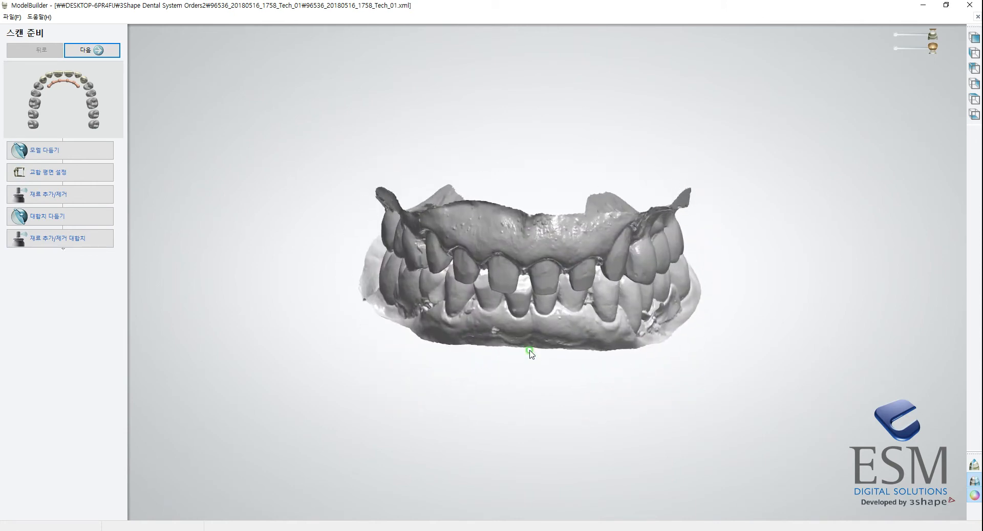
pyautogui.click(90, 49)
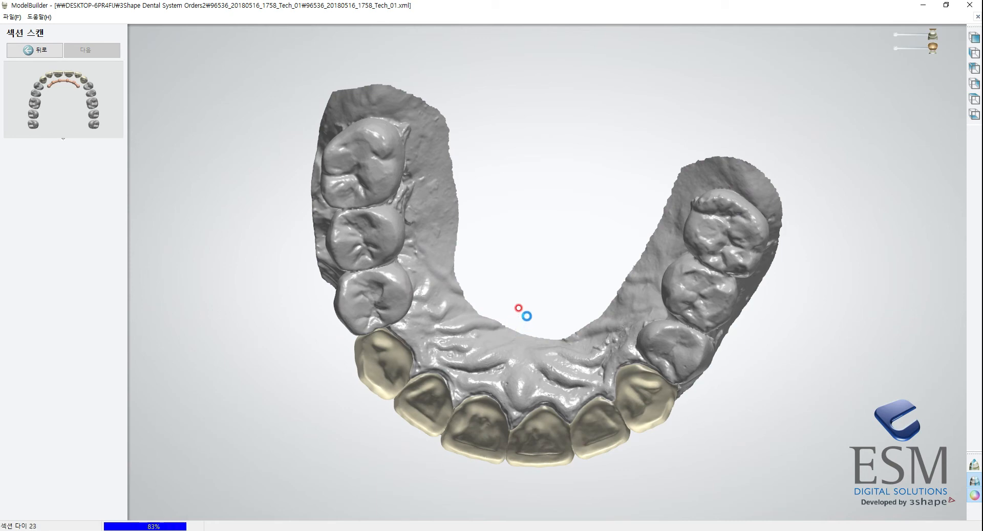
# Inspect the sectioned upper scan, hide the overlaid layer, and confirm the sectioning to continue to die creation.
pyautogui.moveTo(495, 294); pyautogui.dragTo(515, 174, button='right')
pyautogui.scroll(3, 527, 250)
pyautogui.moveTo(527, 250); pyautogui.dragTo(552, 287, button='right')
pyautogui.moveTo(931, 78); pyautogui.dragTo(896, 76)
pyautogui.moveTo(707, 211); pyautogui.dragTo(224, 344, button='right')
pyautogui.click(105, 510)
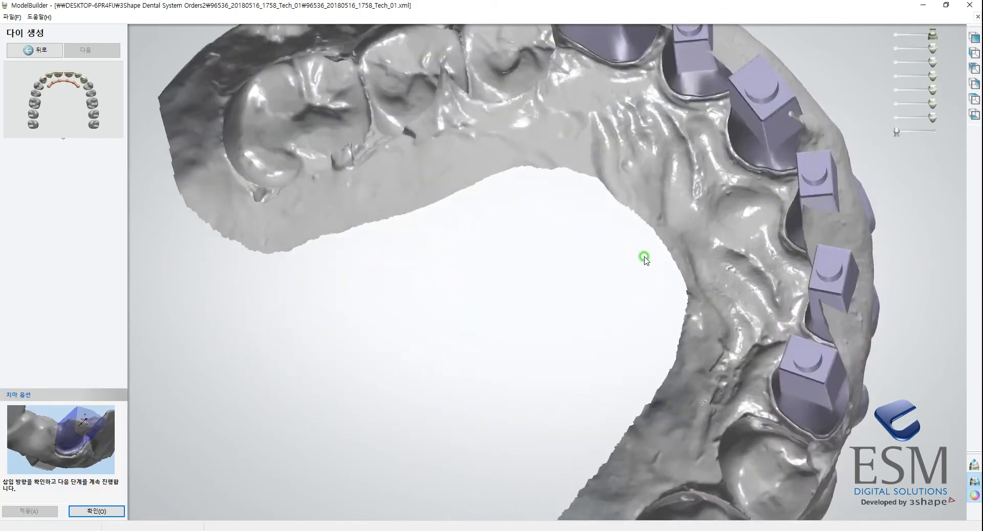
# Check the insertion direction and pins of the six dies, and confirm the die creation.
pyautogui.moveTo(646, 260); pyautogui.dragTo(660, 380, button='right')
pyautogui.scroll(1, 660, 376)
pyautogui.scroll(-3, 652, 377)
pyautogui.moveTo(593, 255); pyautogui.dragTo(569, 268, button='right')
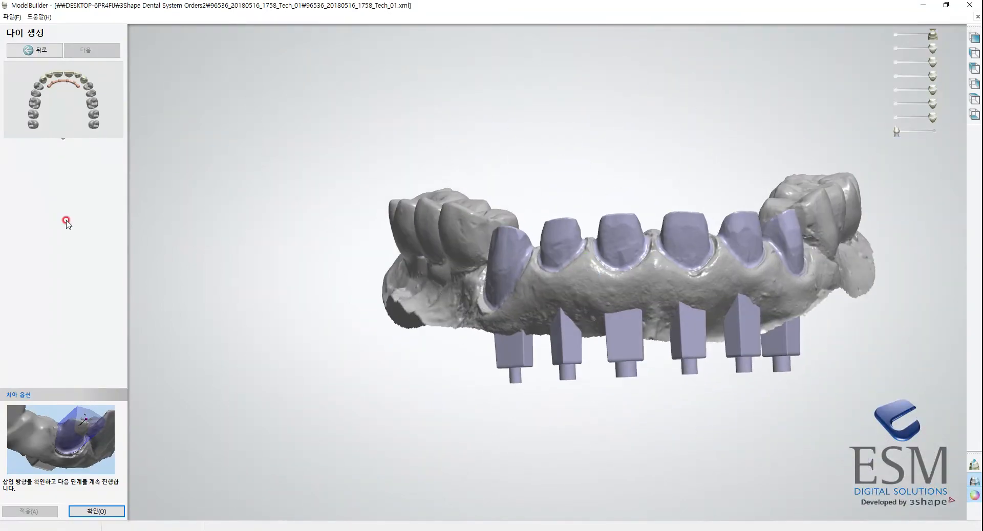
pyautogui.click(102, 513)
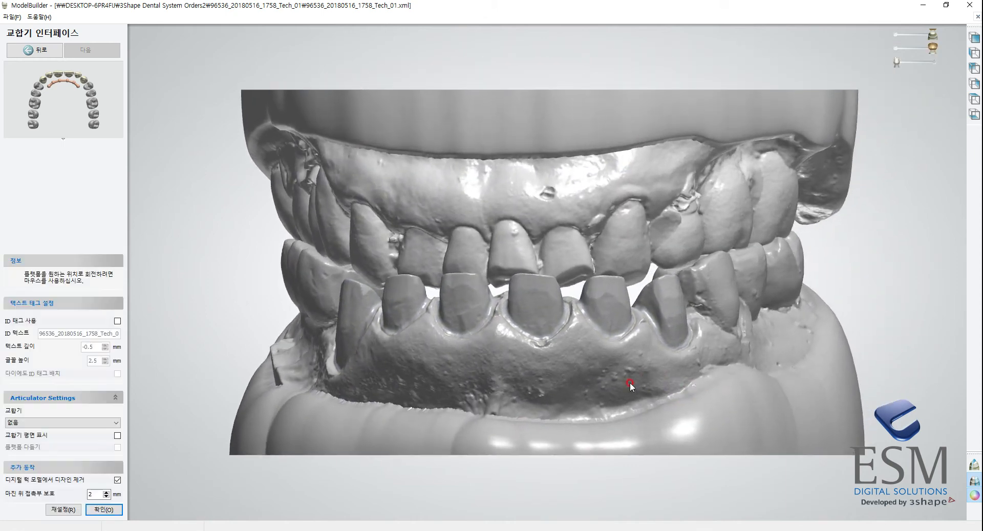
# Enable the ID tag on the model bases and set its text to "안녕하세요.".
pyautogui.scroll(-5, 630, 384)
pyautogui.moveTo(632, 311); pyautogui.dragTo(450, 399, button='right')
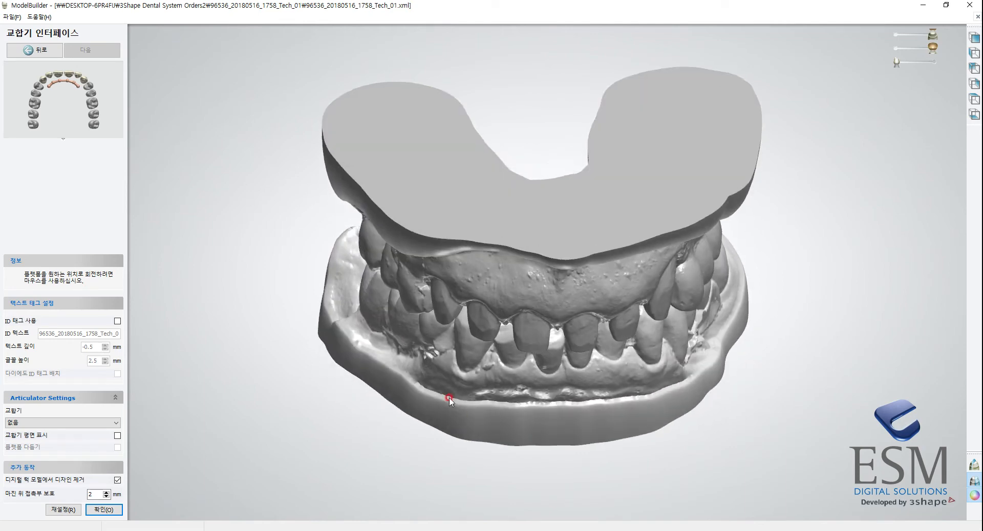
pyautogui.moveTo(694, 394); pyautogui.dragTo(717, 355, button='right')
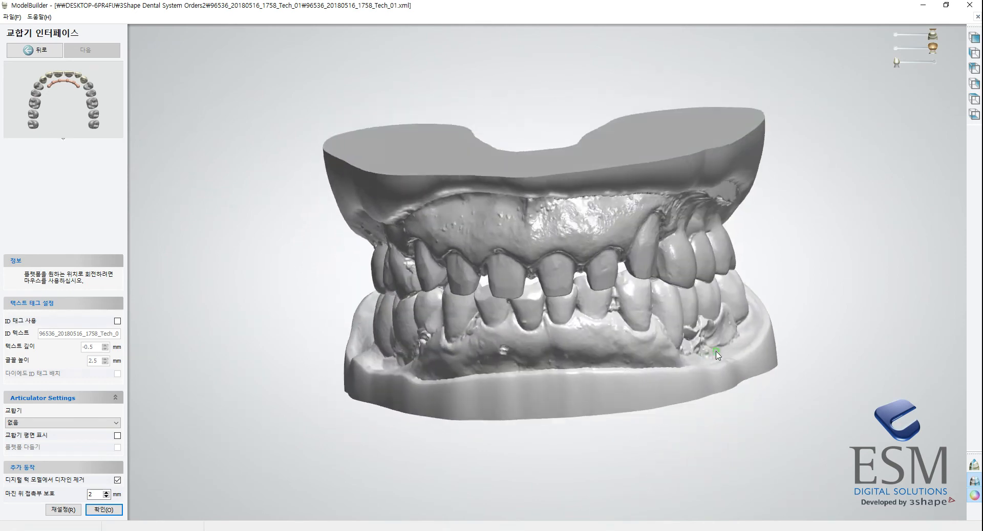
pyautogui.click(118, 322)
pyautogui.moveTo(248, 330); pyautogui.dragTo(359, 304, button='right')
pyautogui.click(118, 331)
pyautogui.moveTo(119, 334); pyautogui.dragTo(36, 335)
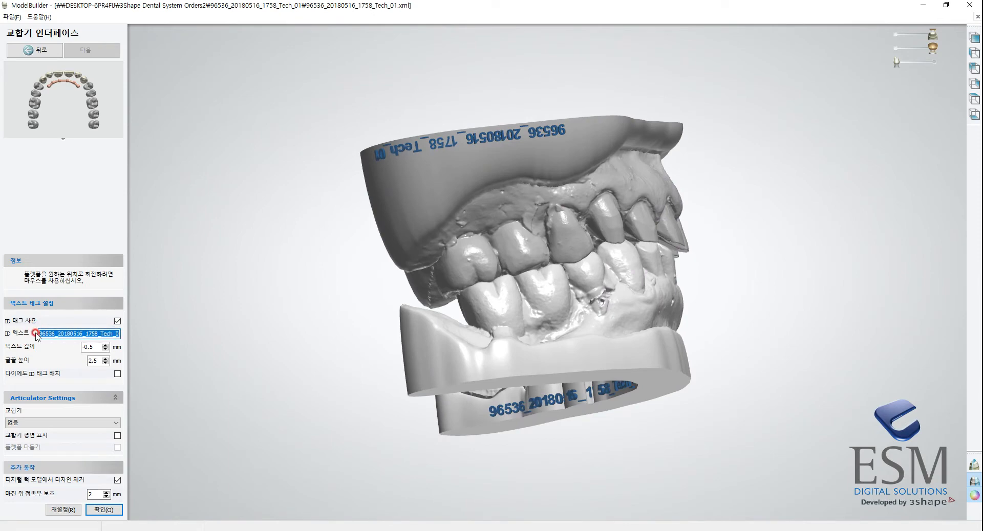
pyautogui.write('1')
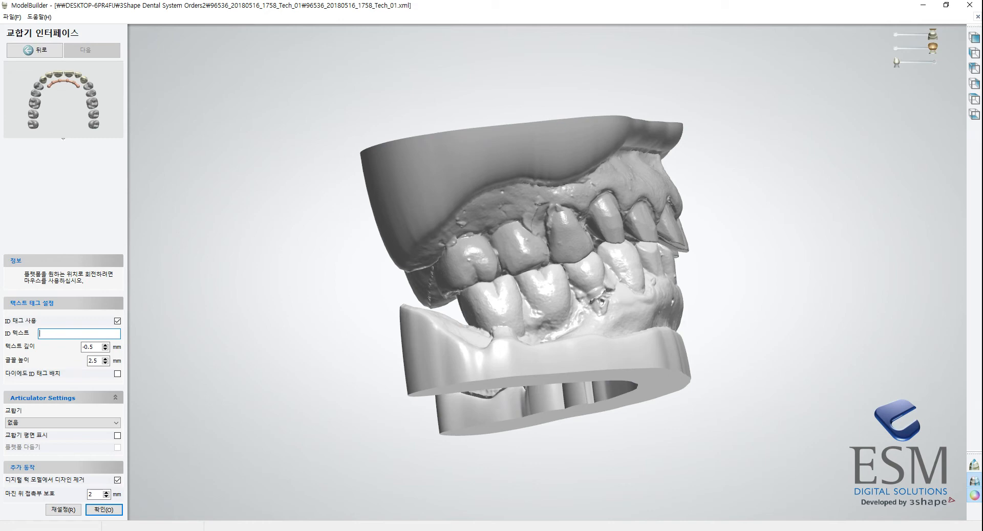
pyautogui.write('안녕하세요.')
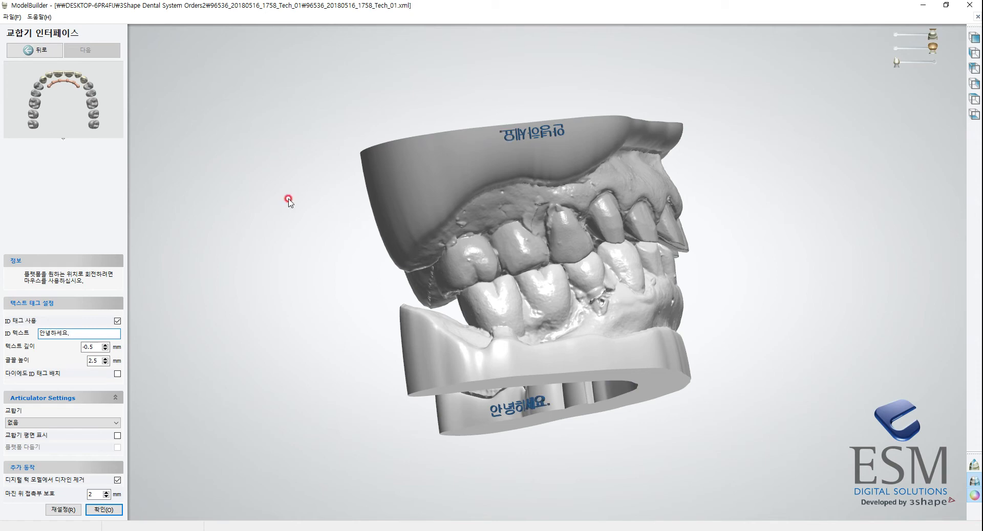
# Inspect the tag lettering on the upper base up close and set its text height to 2.9 mm.
pyautogui.scroll(4, 288, 198)
pyautogui.moveTo(544, 138); pyautogui.dragTo(339, 321, button='right')
pyautogui.moveTo(463, 238); pyautogui.dragTo(501, 87, button='right')
pyautogui.scroll(4, 476, 153)
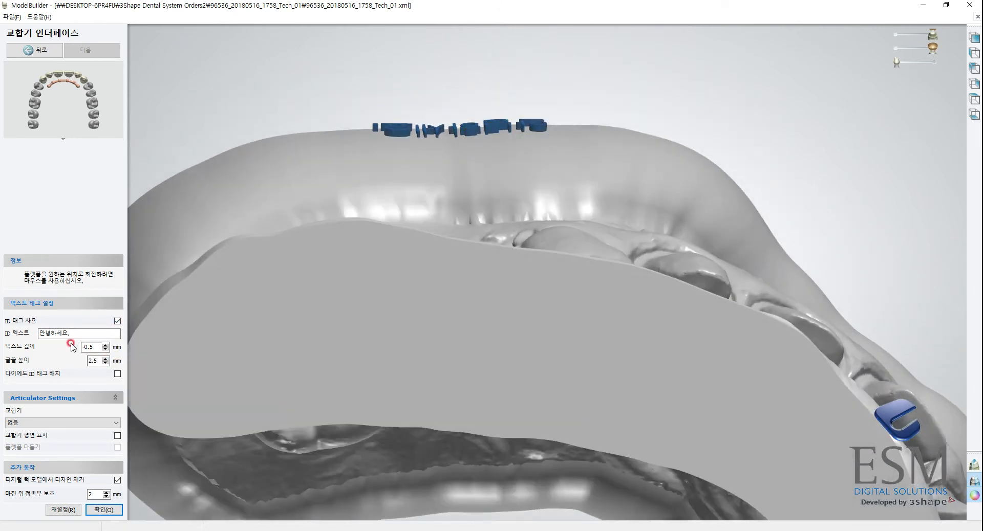
pyautogui.moveTo(426, 209); pyautogui.dragTo(439, 231, button='right')
pyautogui.click(105, 358)
pyautogui.click(106, 359)
pyautogui.click(105, 359)
pyautogui.click(105, 359)
# Try the Simple Quadrant v2.3 articulator on the models, inspect its fit, and set the articulator back to none.
pyautogui.scroll(-8, 483, 266)
pyautogui.moveTo(484, 268); pyautogui.dragTo(412, 336, button='right')
pyautogui.moveTo(436, 308); pyautogui.dragTo(457, 251, button='middle')
pyautogui.moveTo(458, 252); pyautogui.dragTo(472, 250, button='right')
pyautogui.click(84, 423)
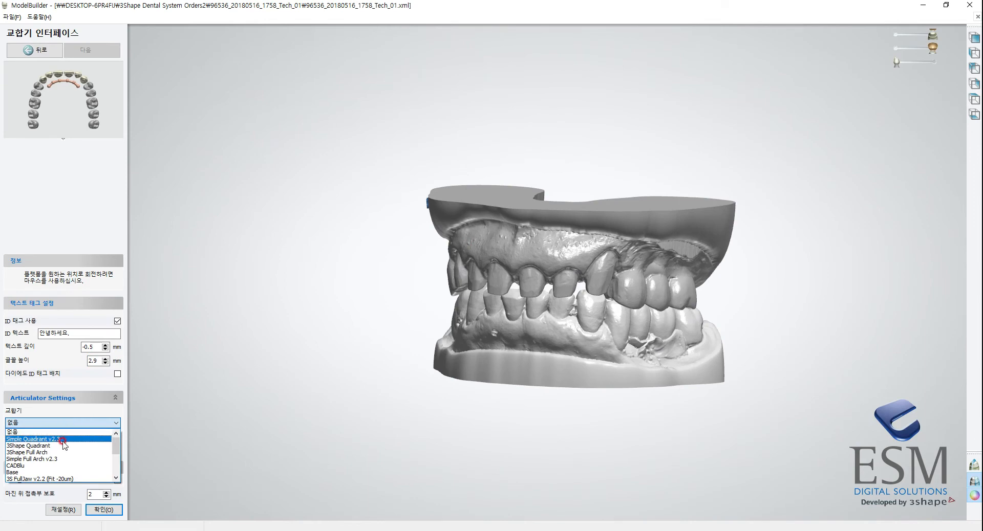
pyautogui.click(62, 440)
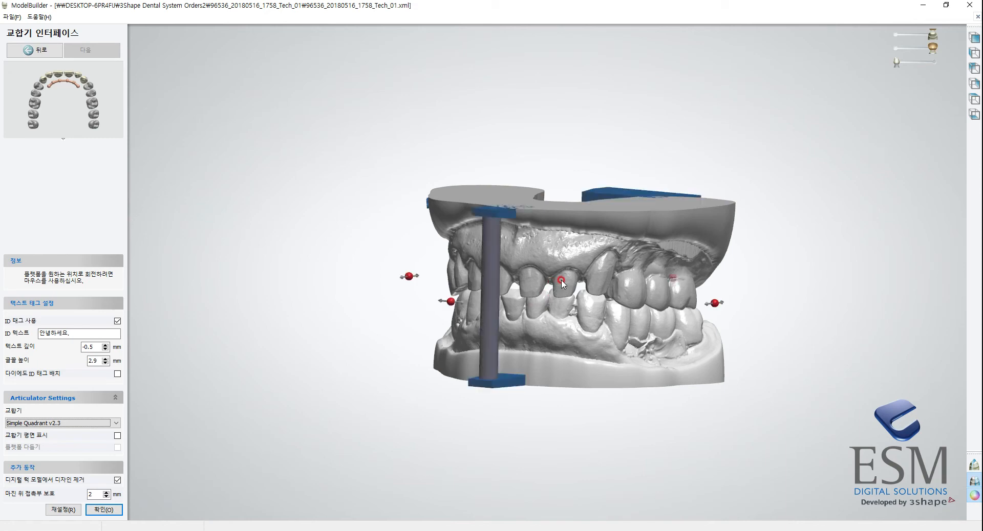
pyautogui.moveTo(572, 307)
pyautogui.mouseDown(button='right')
pyautogui.moveTo(514, 270)
pyautogui.moveTo(516, 213)
pyautogui.moveTo(511, 384)
pyautogui.mouseUp(button='right')
pyautogui.moveTo(772, 321)
pyautogui.mouseDown(button='right')
pyautogui.moveTo(731, 213)
pyautogui.moveTo(694, 286)
pyautogui.moveTo(712, 293)
pyautogui.mouseUp(button='right')
pyautogui.click(71, 423)
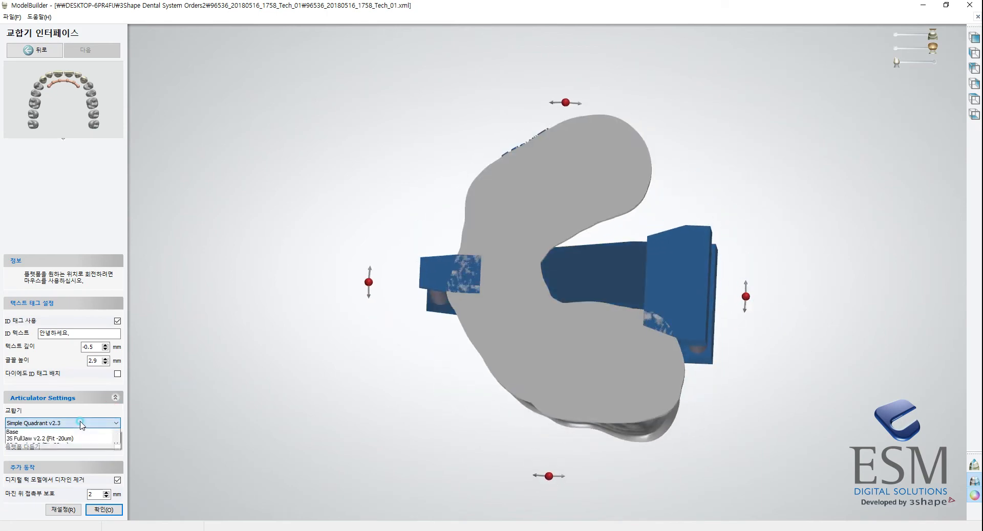
pyautogui.scroll(1, 119, 454)
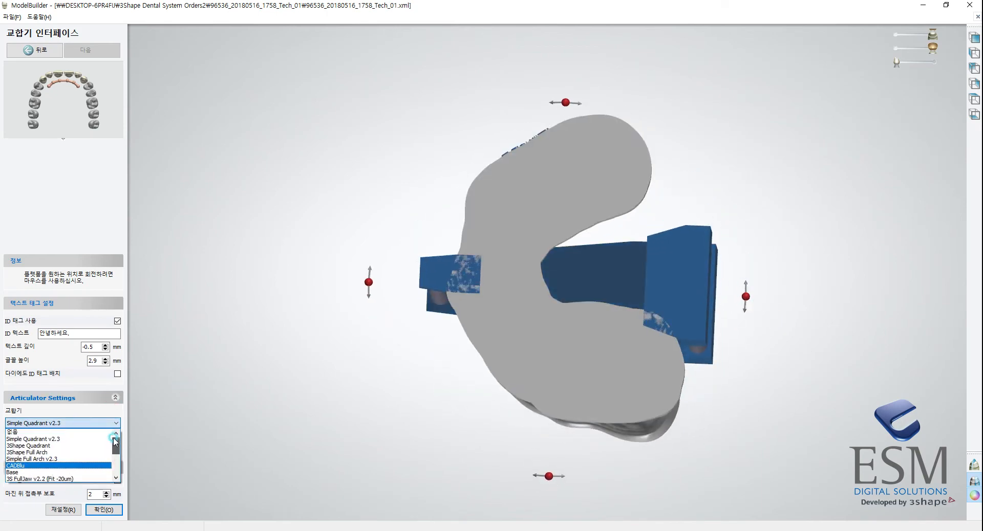
pyautogui.click(71, 433)
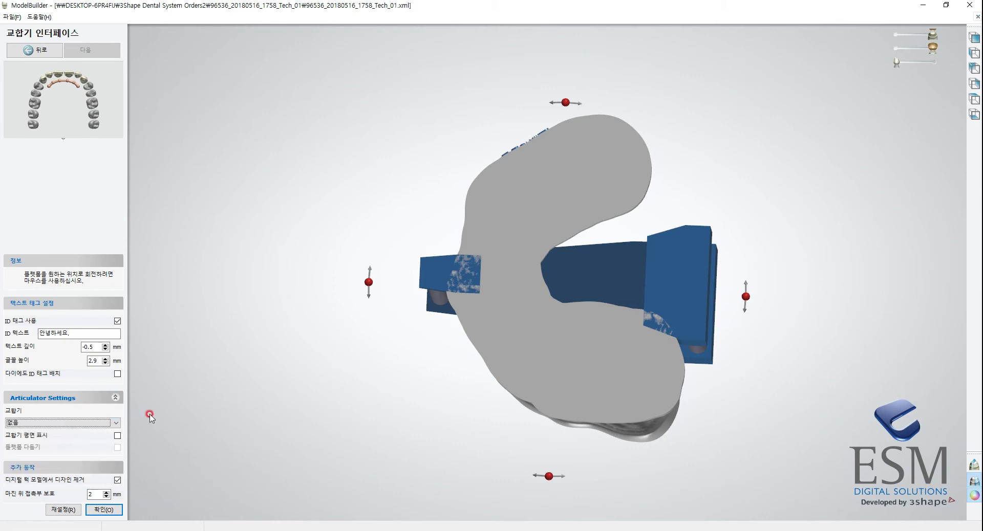
# Disable the ID tag on the models and confirm the articulator interface.
pyautogui.moveTo(334, 359); pyautogui.dragTo(301, 326, button='right')
pyautogui.click(104, 333)
pyautogui.click(122, 321)
pyautogui.click(104, 515)
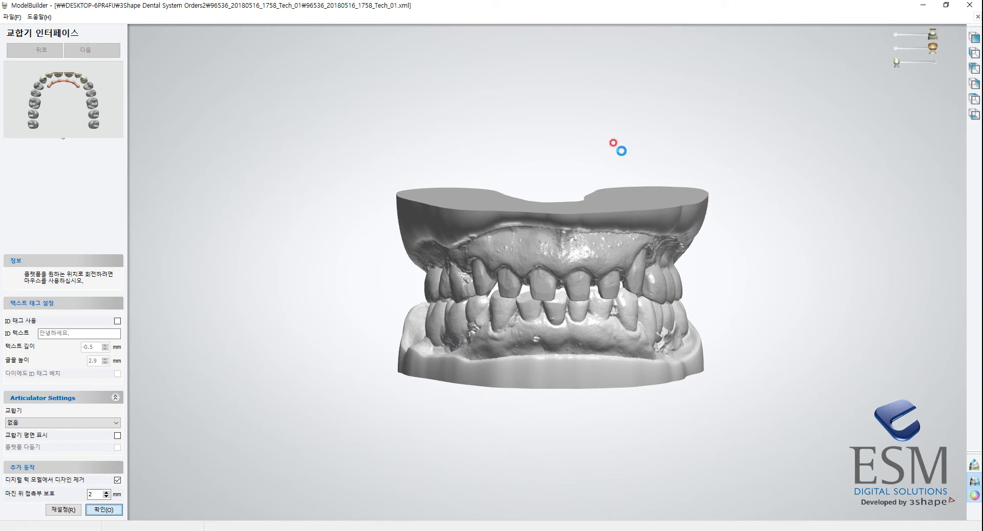
pyautogui.press('Return')
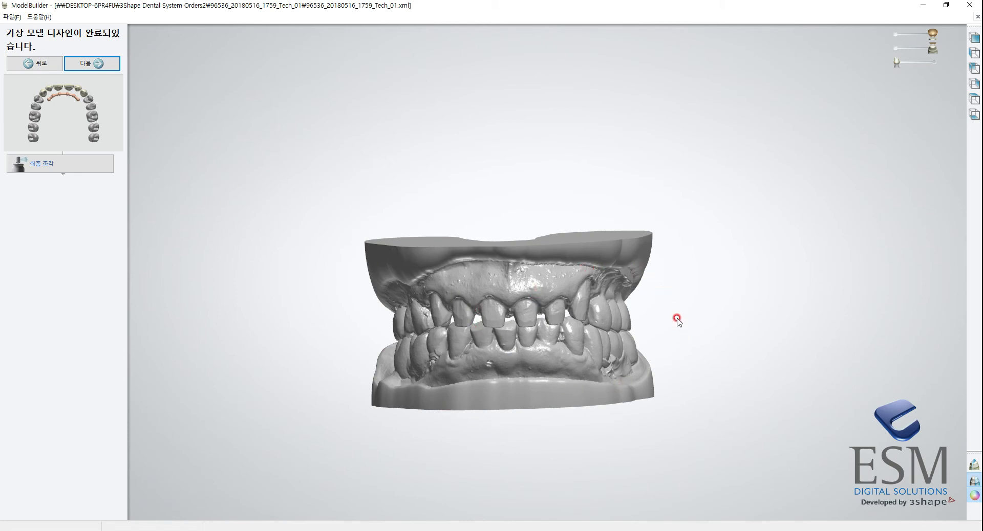
# Examine the completed upper and lower virtual models from the front and proceed to saving them.
pyautogui.moveTo(677, 320); pyautogui.dragTo(653, 341, button='right')
pyautogui.scroll(-3, 558, 388)
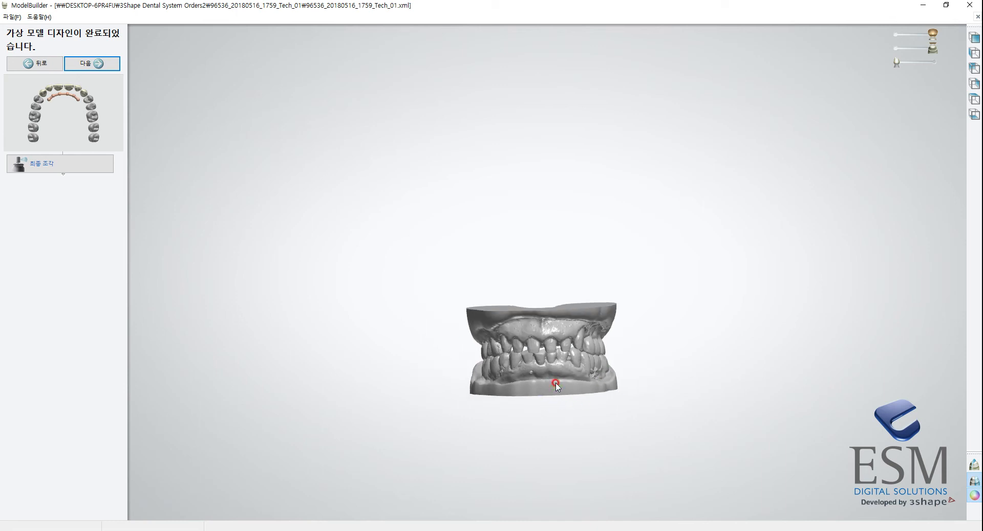
pyautogui.scroll(3, 582, 360)
pyautogui.scroll(-2, 558, 358)
pyautogui.scroll(1, 559, 353)
pyautogui.scroll(-2, 557, 309)
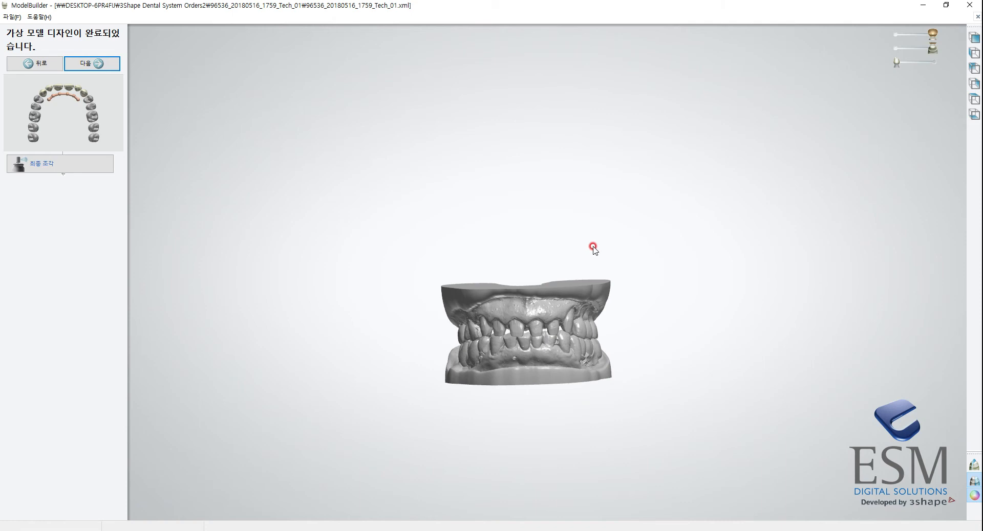
pyautogui.scroll(3, 643, 392)
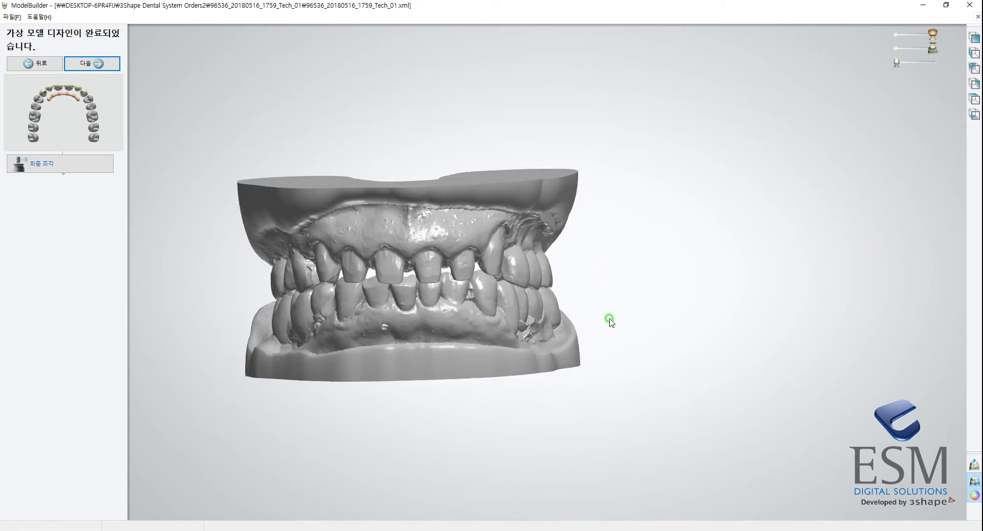
pyautogui.click(91, 63)
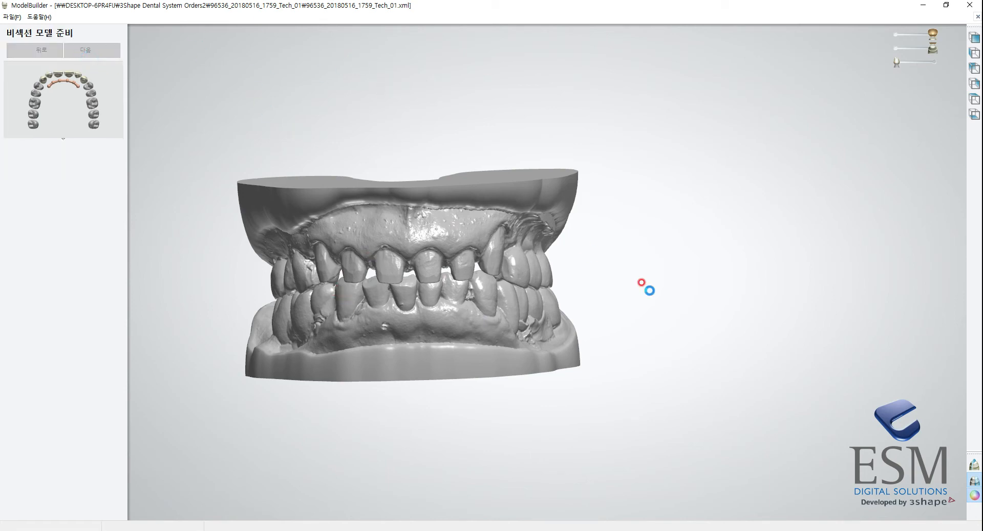
# Switch to the order's manufacturing folder in File Explorer and open the UnsectionedModel_UpperJaw file in Meshmixer.
pyautogui.moveTo(317, 530)
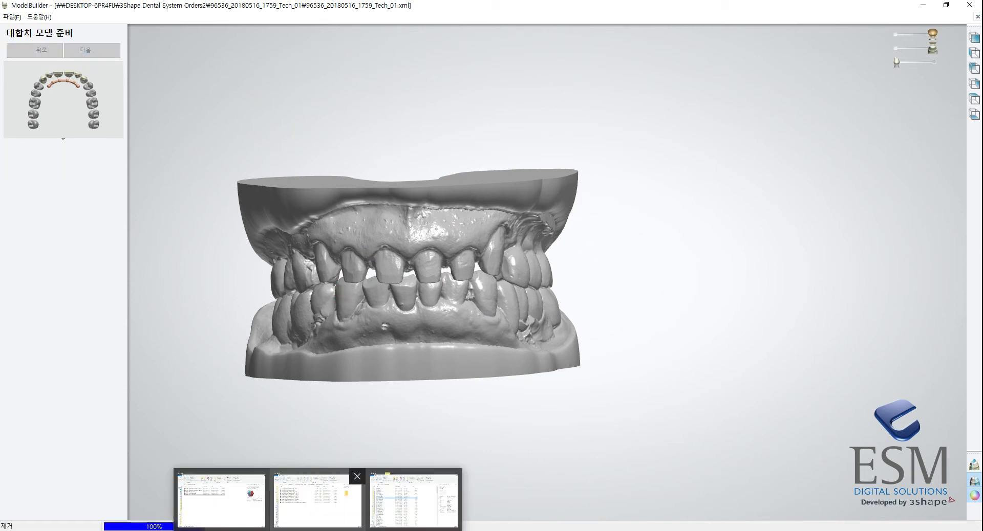
pyautogui.click(317, 502)
pyautogui.moveTo(676, 65); pyautogui.dragTo(526, 70)
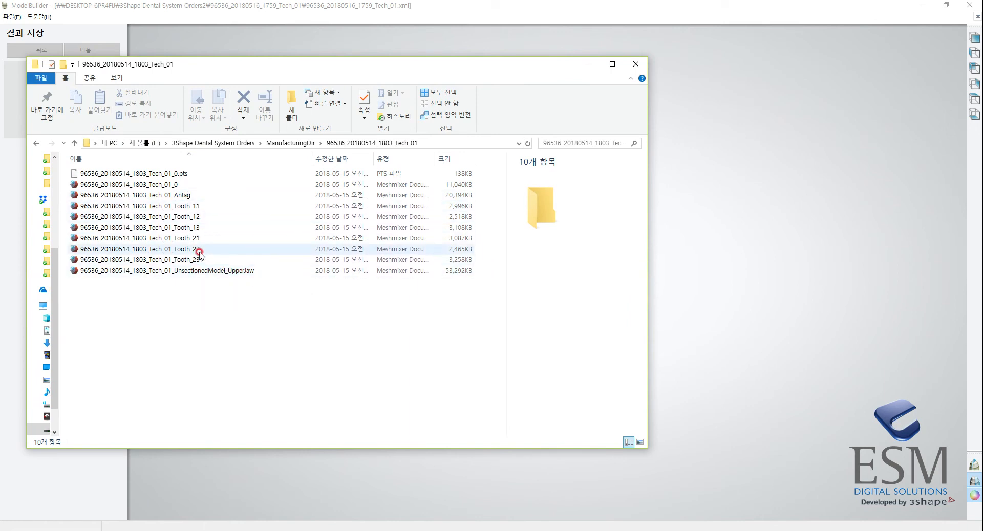
pyautogui.click(208, 270)
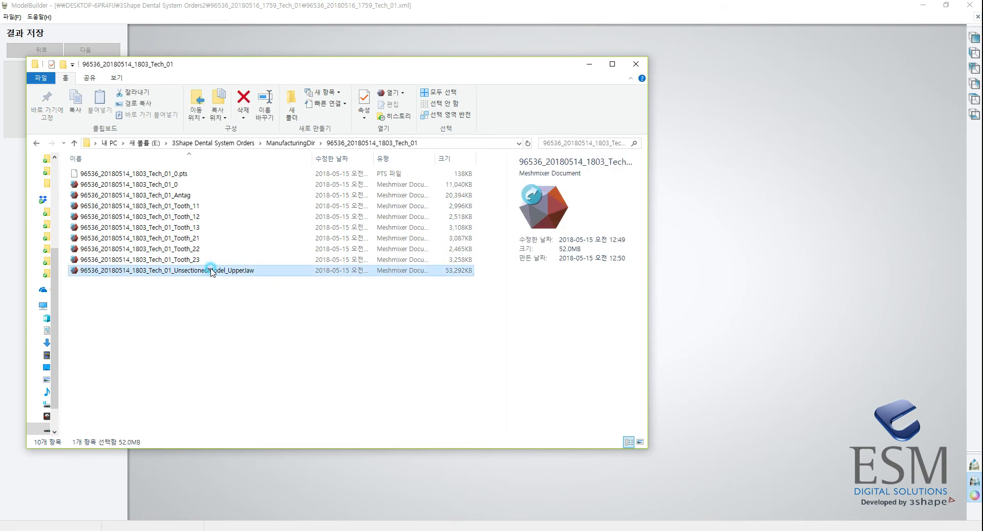
pyautogui.click(212, 292)
pyautogui.doubleClick(213, 272)
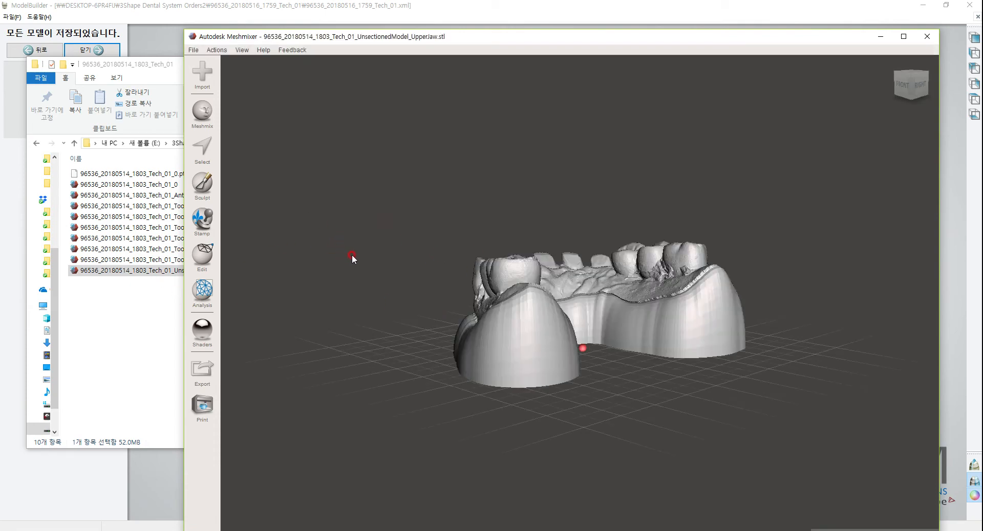
# Append the Tooth_11 file from the manufacturing folder to the scene containing the unsectioned upper jaw model.
pyautogui.moveTo(456, 243); pyautogui.dragTo(524, 367, button='right')
pyautogui.click(168, 228)
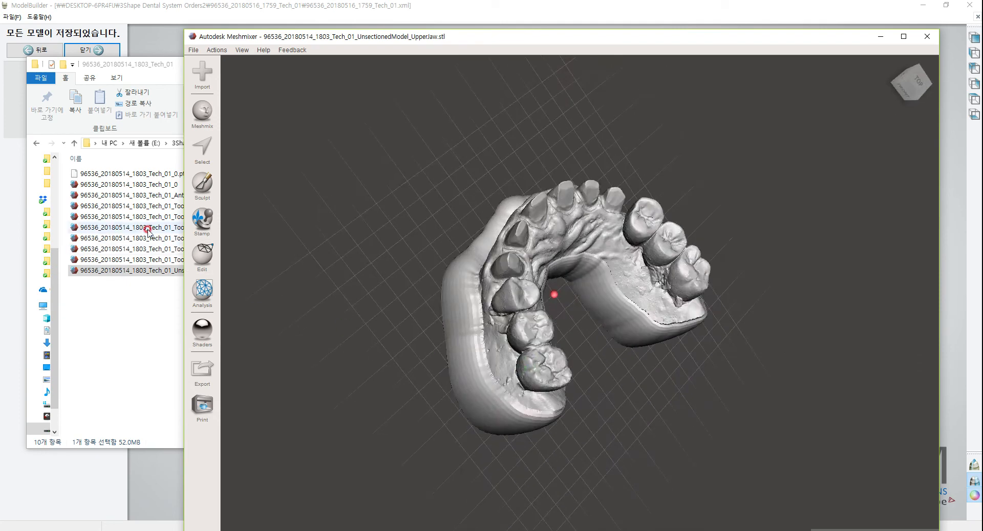
pyautogui.click(166, 77)
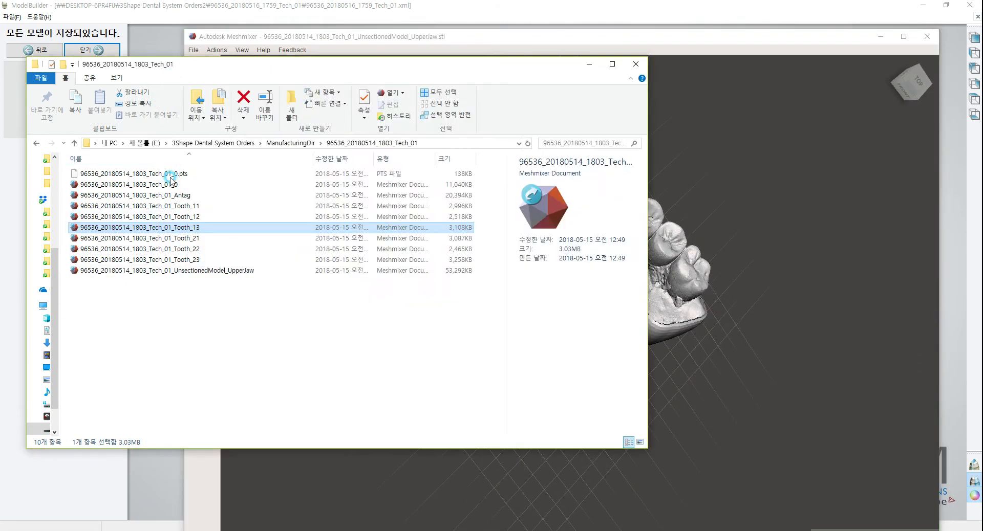
pyautogui.moveTo(182, 207); pyautogui.dragTo(706, 201)
pyautogui.click(707, 199)
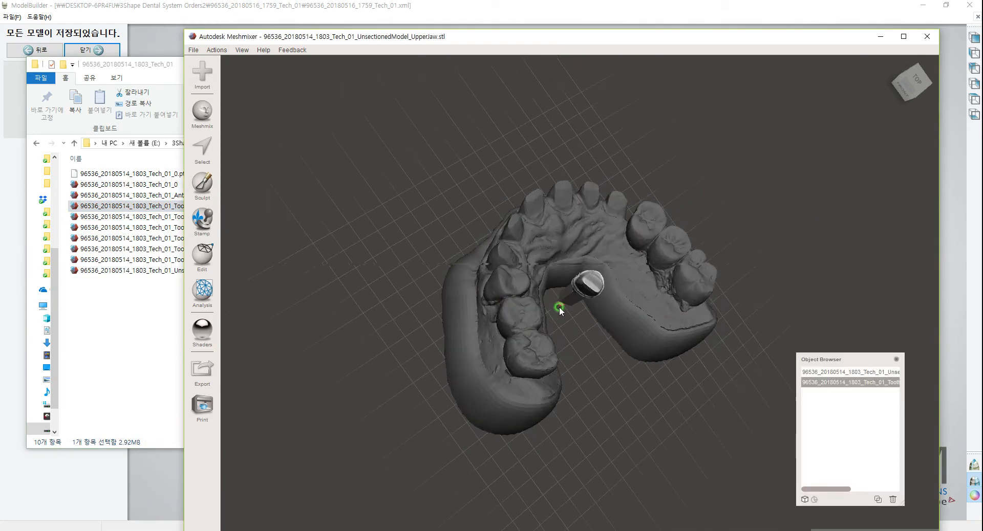
# Enlarge the viewing window and examine the tooth 11 die's preparation, margin and post beside the upper model.
pyautogui.scroll(2, 592, 298)
pyautogui.click(904, 36)
pyautogui.moveTo(597, 323); pyautogui.dragTo(370, 277, button='right')
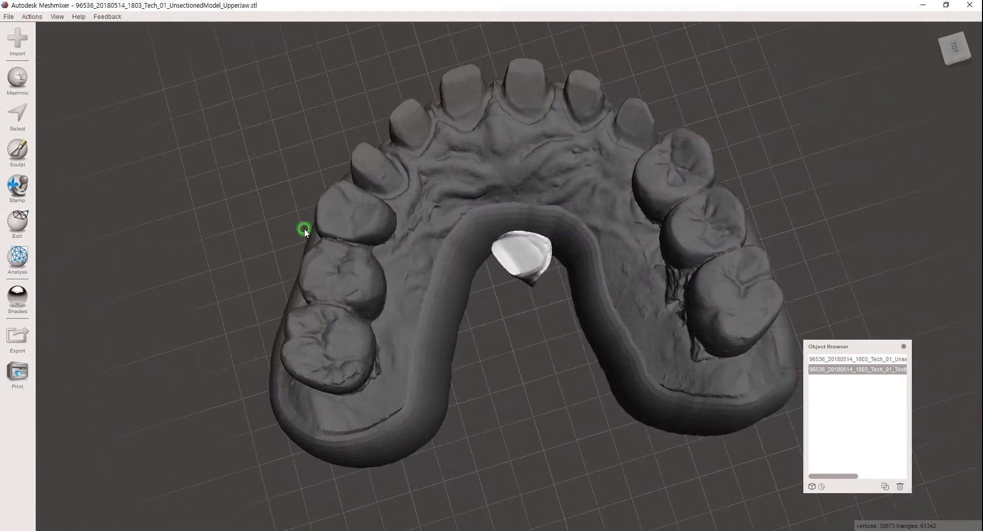
pyautogui.moveTo(610, 286); pyautogui.dragTo(558, 268, button='right')
pyautogui.scroll(10, 559, 268)
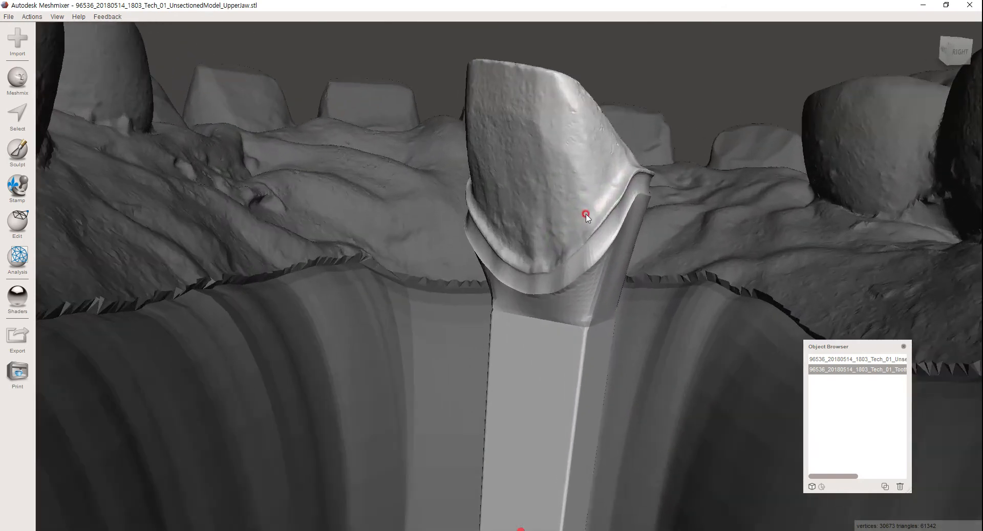
pyautogui.moveTo(625, 171); pyautogui.dragTo(619, 211, button='right')
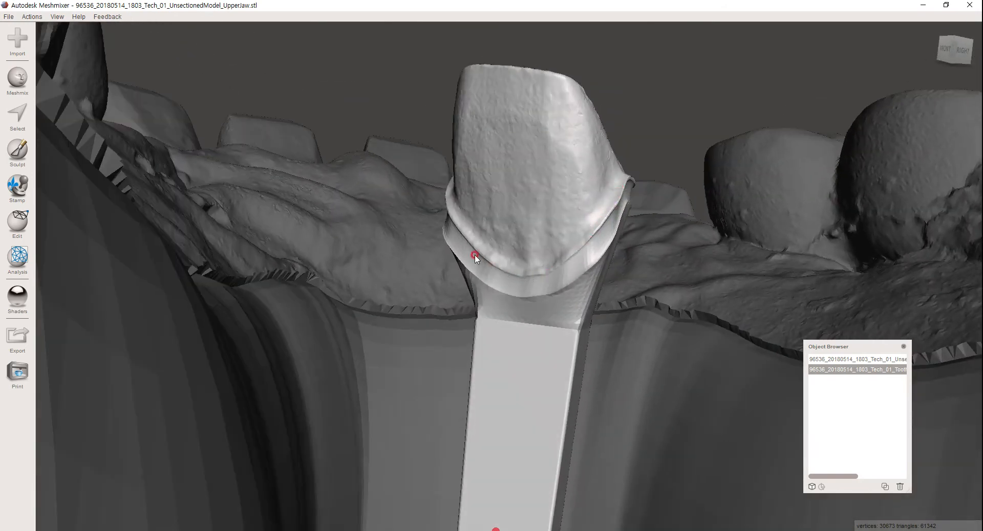
pyautogui.moveTo(450, 192); pyautogui.dragTo(536, 254, button='right')
pyautogui.moveTo(634, 185); pyautogui.dragTo(631, 327, button='right')
pyautogui.scroll(-10, 589, 319)
# Delete the tooth 11 die from the scene, keeping only the unsectioned upper jaw model.
pyautogui.click(870, 359)
pyautogui.click(875, 370)
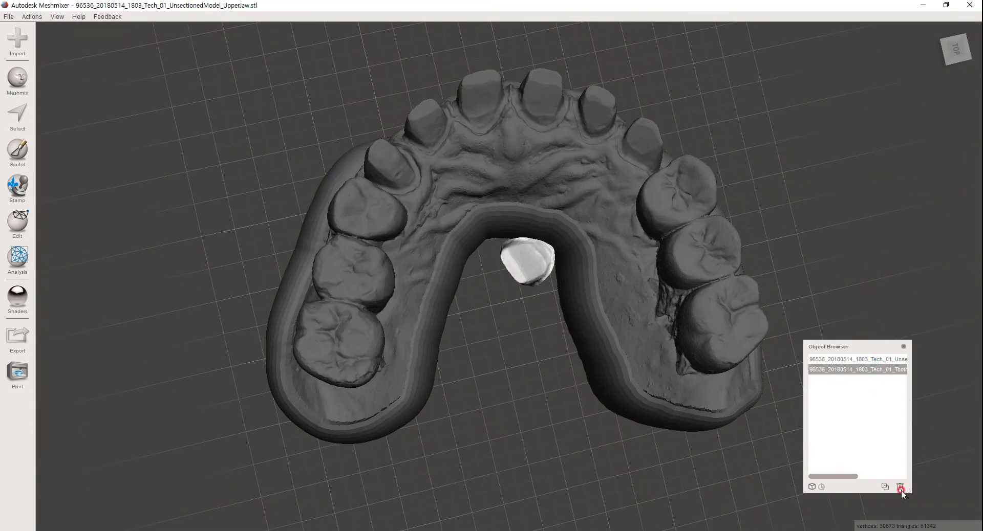
pyautogui.click(901, 490)
pyautogui.scroll(-3, 496, 288)
pyautogui.moveTo(497, 289); pyautogui.dragTo(486, 305, button='right')
pyautogui.click(858, 360)
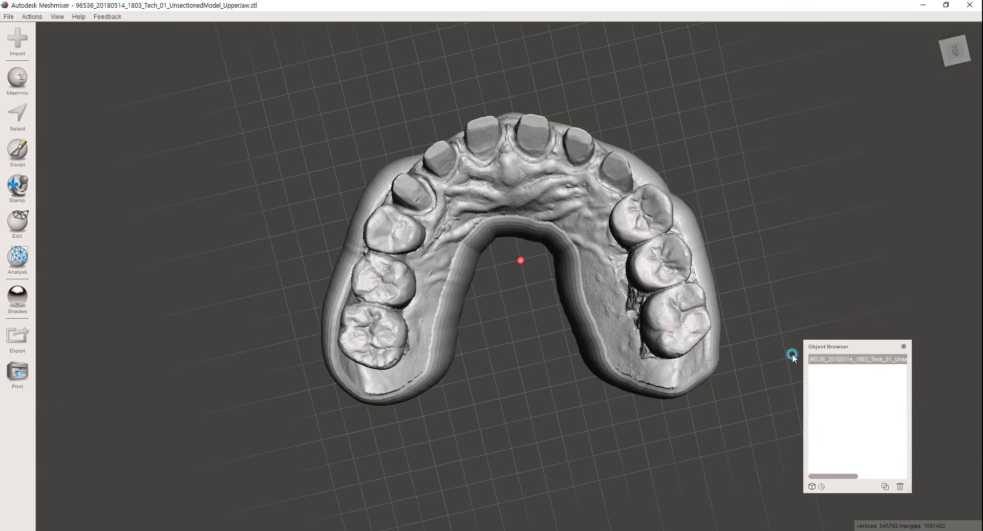
# Plane-cut away the protruding base rim diagonally along the right front of the upper model, discarding the outer half.
pyautogui.moveTo(479, 265); pyautogui.dragTo(394, 350, button='right')
pyautogui.moveTo(419, 398); pyautogui.dragTo(383, 335, button='right')
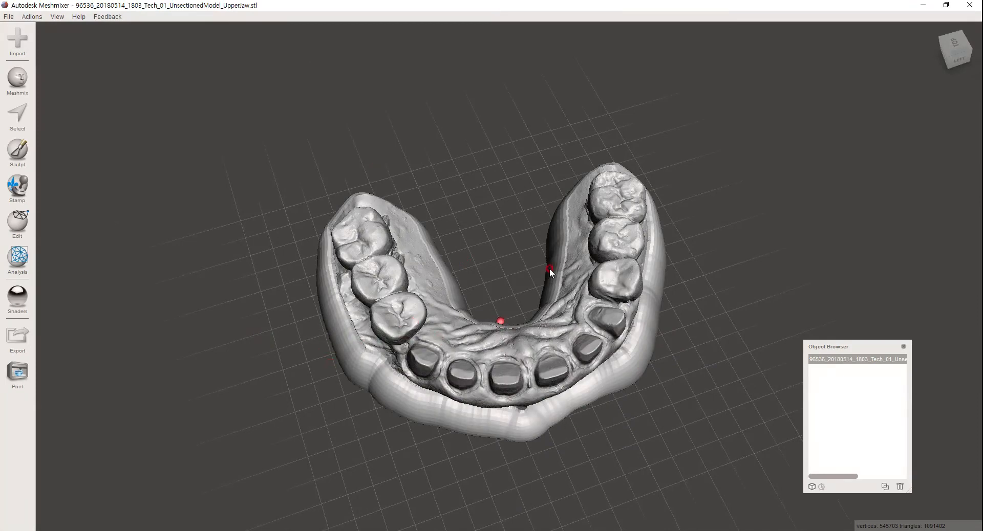
pyautogui.moveTo(598, 315); pyautogui.dragTo(599, 275, button='right')
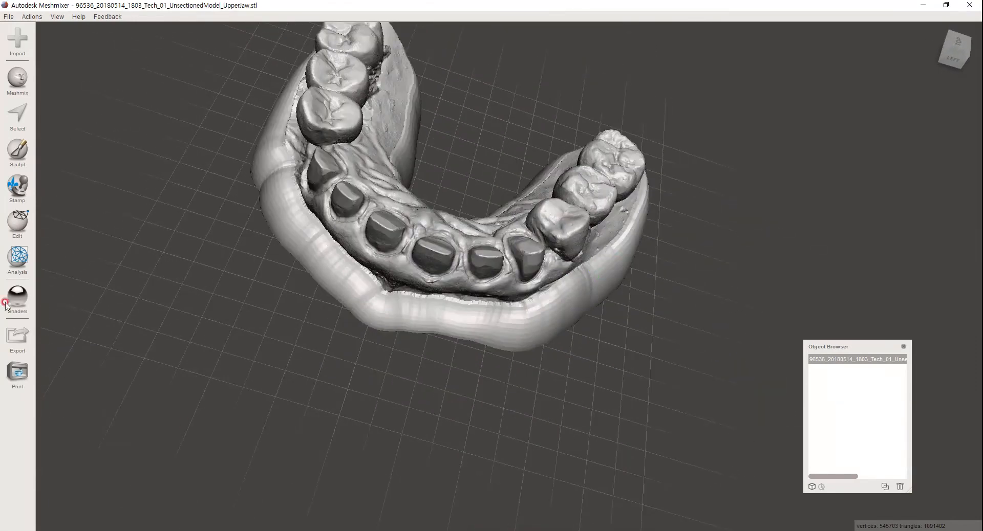
pyautogui.click(20, 227)
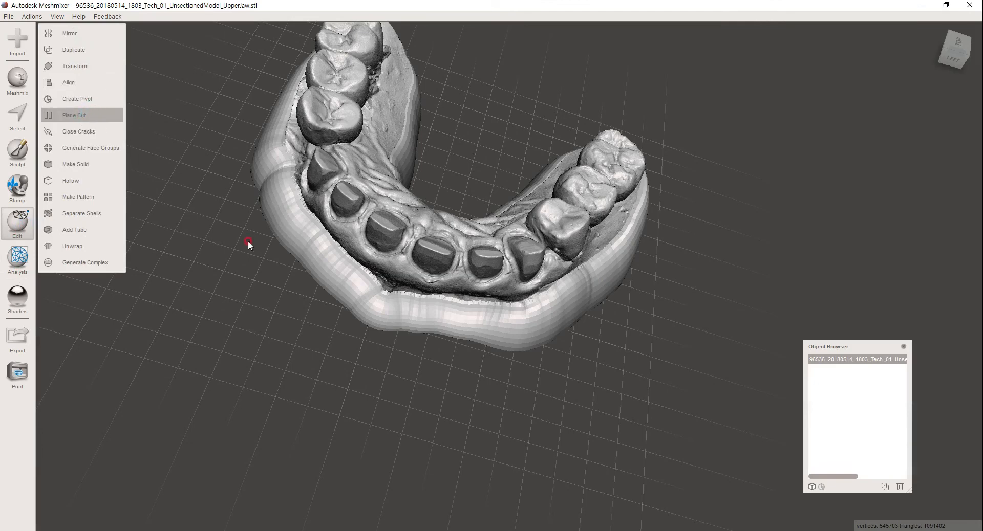
pyautogui.moveTo(318, 294)
pyautogui.mouseDown()
pyautogui.moveTo(633, 314)
pyautogui.moveTo(662, 319)
pyautogui.moveTo(663, 336)
pyautogui.mouseUp()
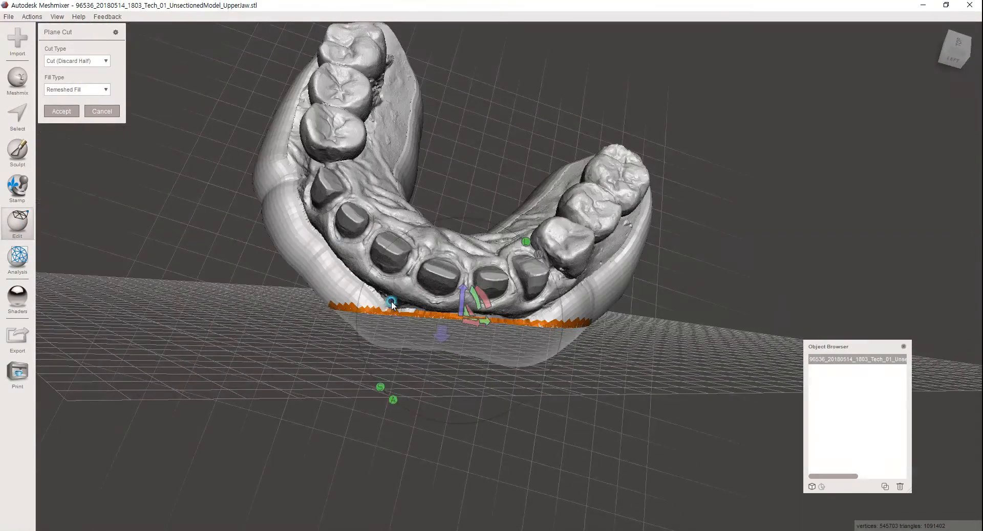
pyautogui.moveTo(573, 382); pyautogui.dragTo(92, 126, button='right')
pyautogui.click(69, 108)
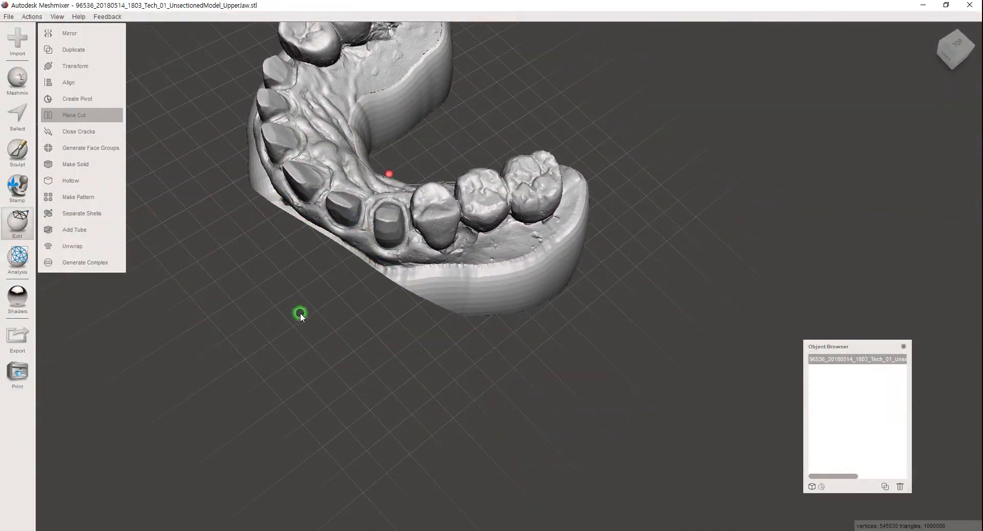
# Plane-cut away the protruding base rim beside the patient's right posterior teeth.
pyautogui.moveTo(360, 310)
pyautogui.mouseDown(button='right')
pyautogui.moveTo(363, 330)
pyautogui.moveTo(360, 297)
pyautogui.moveTo(360, 314)
pyautogui.mouseUp(button='right')
pyautogui.moveTo(358, 316); pyautogui.dragTo(671, 270)
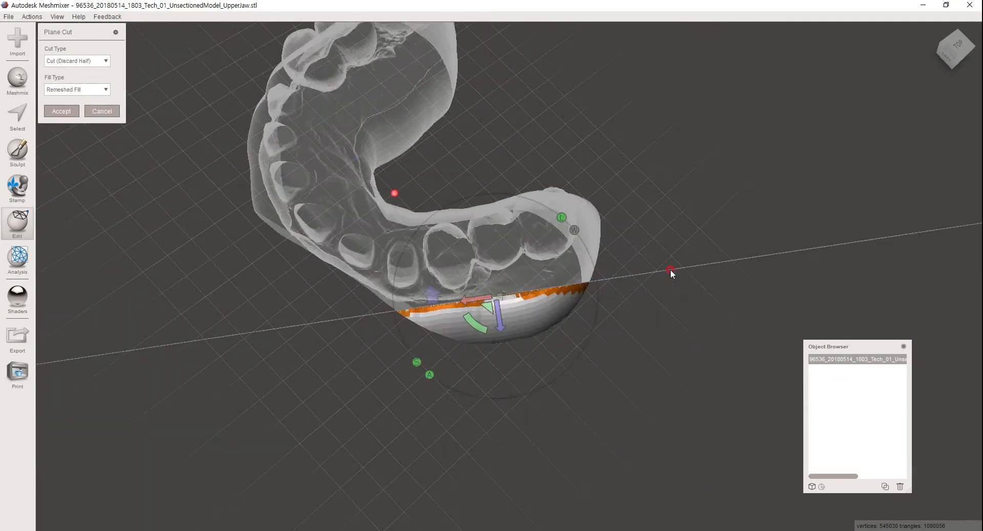
pyautogui.moveTo(566, 366); pyautogui.dragTo(522, 307, button='right')
pyautogui.click(102, 111)
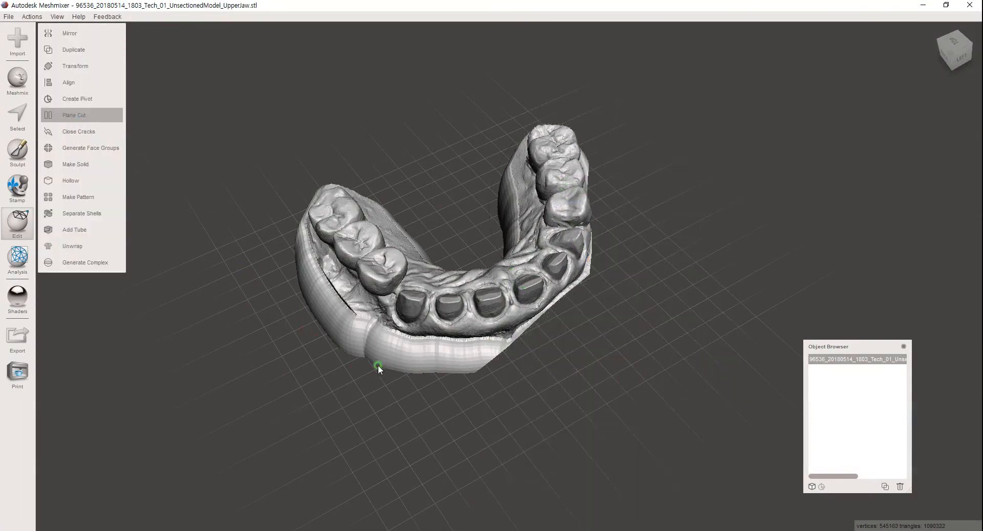
# Plane-cut the remaining front rim close to the prepared anterior teeth, flipping the plane to keep the arch.
pyautogui.moveTo(381, 381); pyautogui.dragTo(382, 366, button='right')
pyautogui.moveTo(305, 359); pyautogui.dragTo(553, 355)
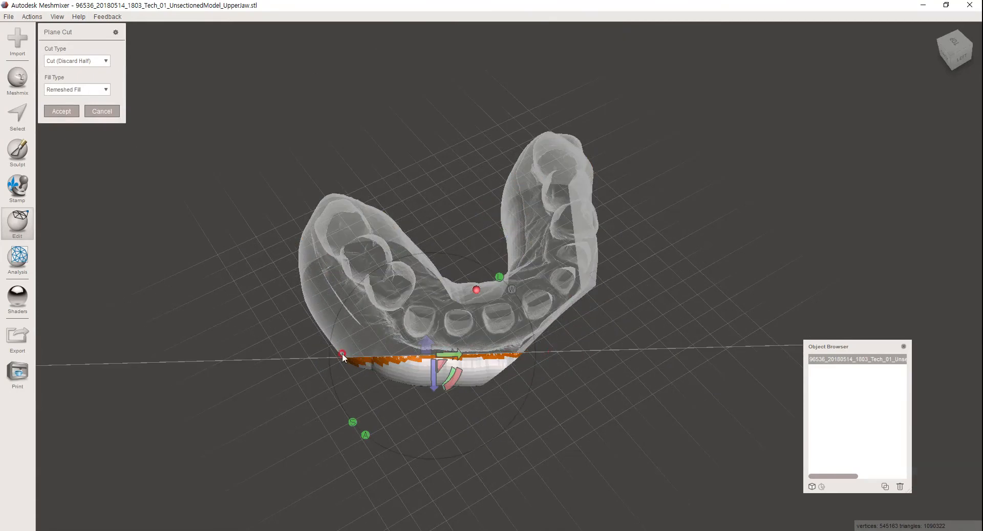
pyautogui.click(428, 342)
pyautogui.click(61, 112)
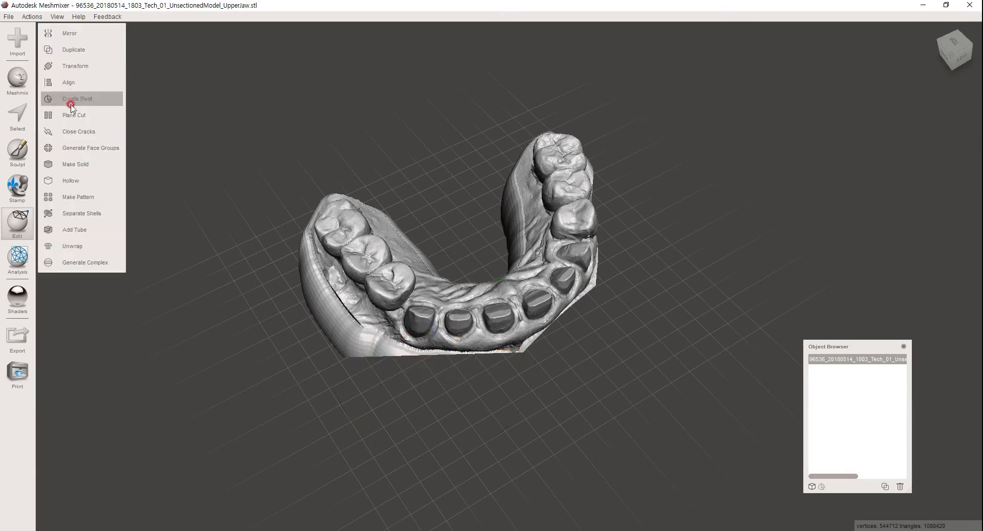
# Plane-cut away the protruding base rim beside the patient's left posterior teeth, using Cut (Discard Half) with Remeshed Fill.
pyautogui.click(72, 116)
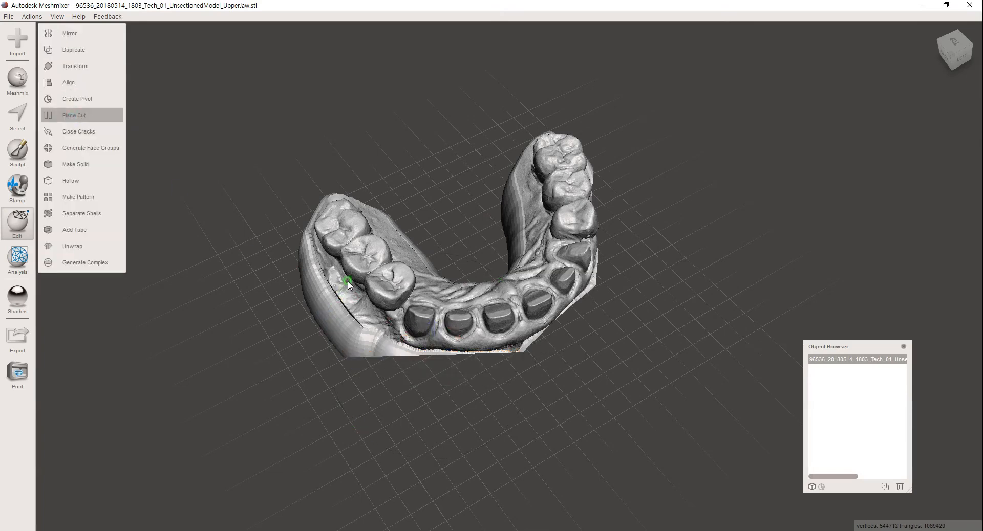
pyautogui.moveTo(367, 270); pyautogui.dragTo(438, 401, button='right')
pyautogui.moveTo(395, 394); pyautogui.dragTo(645, 413)
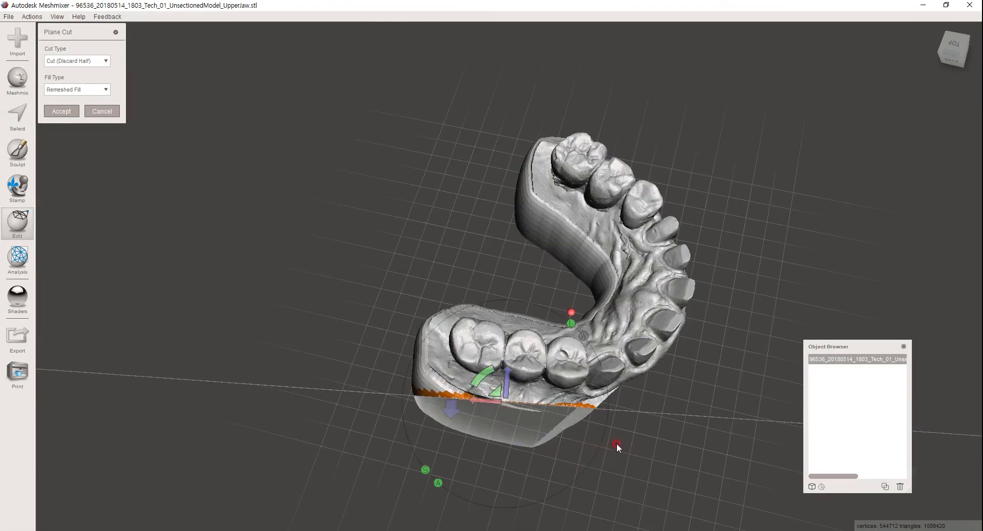
pyautogui.moveTo(638, 436); pyautogui.dragTo(85, 147, button='right')
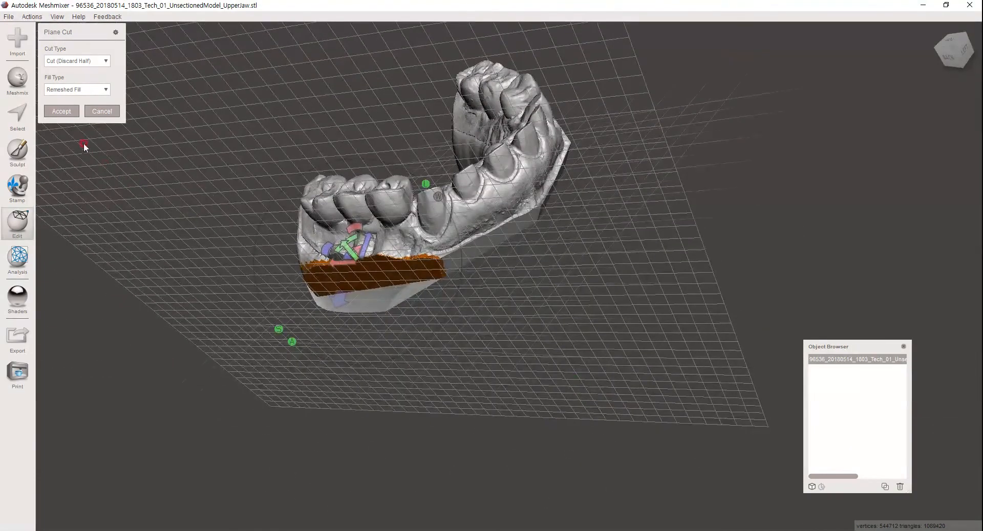
pyautogui.click(69, 112)
# Check the trimmed upper model from the occlusal side and hollow it with a 2 mm offset distance.
pyautogui.moveTo(558, 266); pyautogui.dragTo(506, 268, button='right')
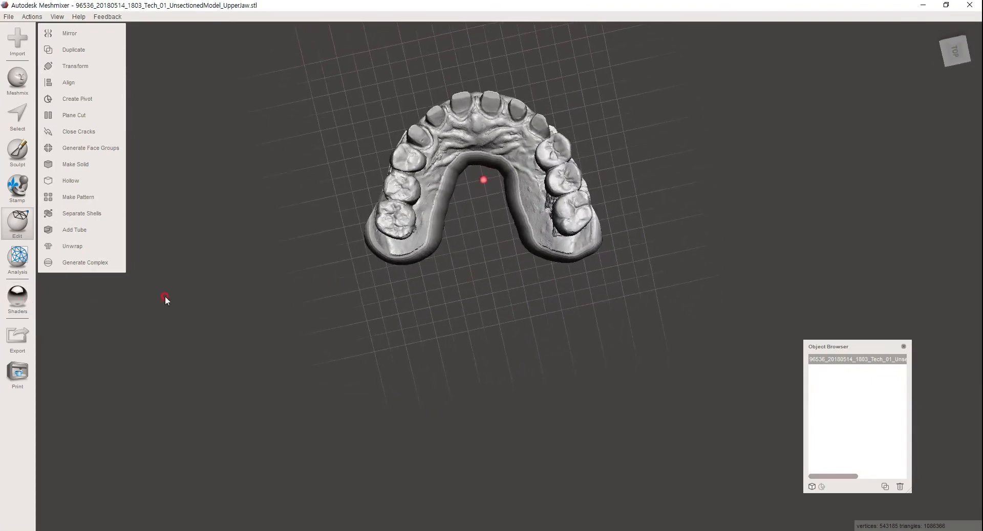
pyautogui.moveTo(343, 275); pyautogui.dragTo(443, 290, button='right')
pyautogui.moveTo(528, 259); pyautogui.dragTo(456, 349, button='right')
pyautogui.moveTo(718, 279); pyautogui.dragTo(439, 358, button='right')
pyautogui.click(66, 183)
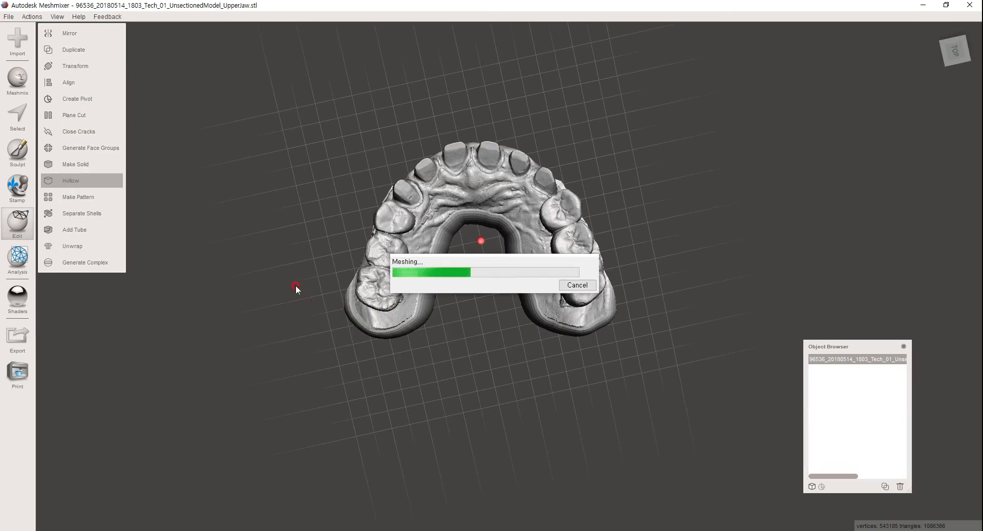
# Examine the hollow's inner cavity and wall thickness around the teeth, palate and base of the upper model.
pyautogui.moveTo(467, 308); pyautogui.dragTo(469, 260, button='right')
pyautogui.moveTo(469, 260); pyautogui.dragTo(500, 333, button='middle')
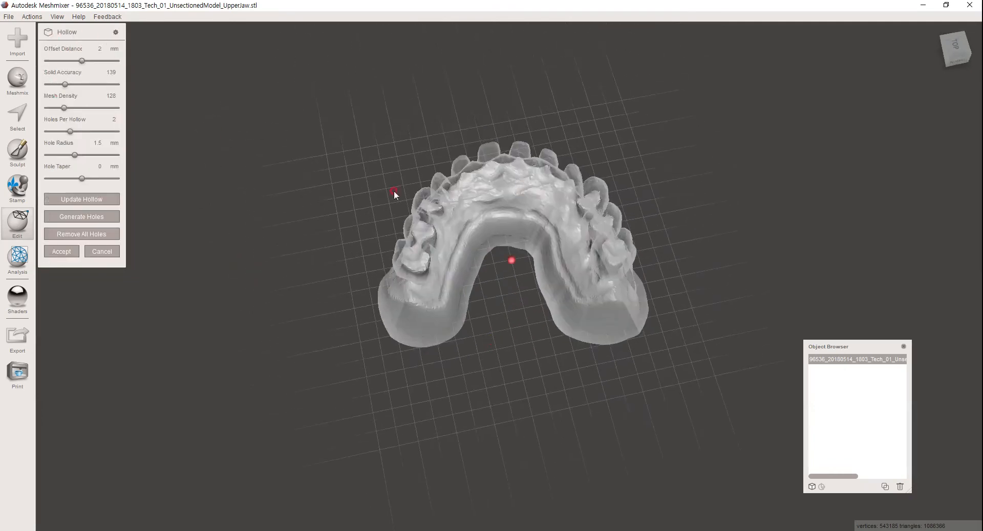
pyautogui.scroll(3, 430, 193)
pyautogui.moveTo(432, 193); pyautogui.dragTo(450, 239, button='right')
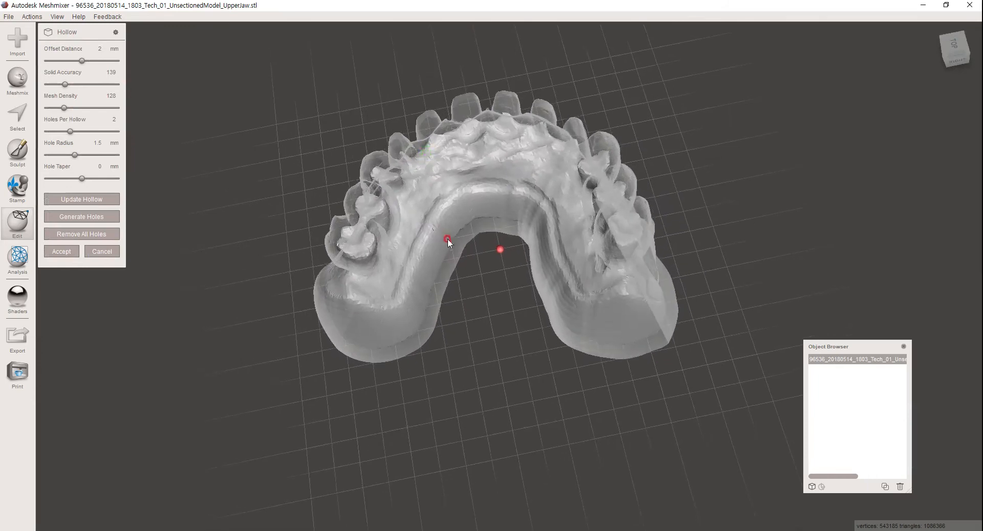
pyautogui.moveTo(507, 324); pyautogui.dragTo(520, 176, button='right')
pyautogui.moveTo(351, 207); pyautogui.dragTo(659, 207, button='right')
pyautogui.moveTo(481, 221); pyautogui.dragTo(459, 293, button='right')
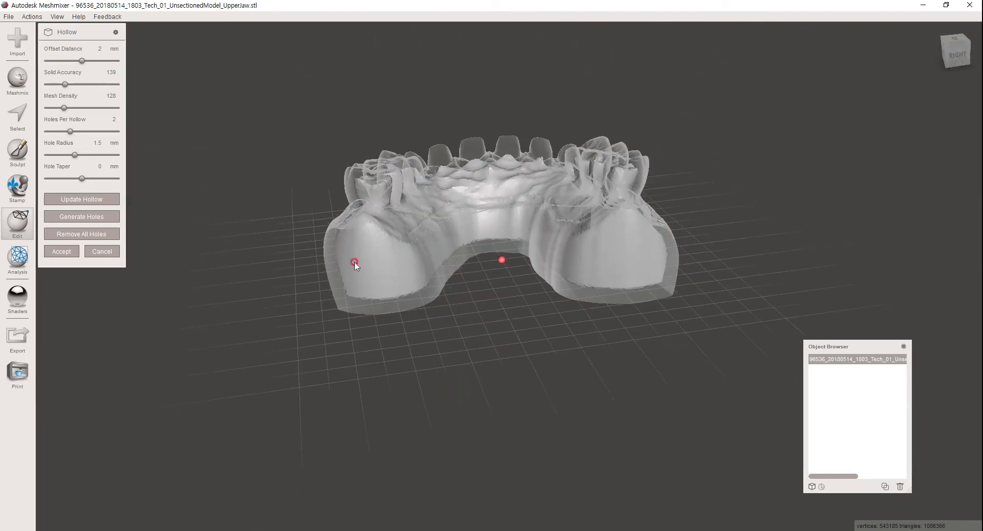
pyautogui.moveTo(589, 220)
pyautogui.mouseDown(button='right')
pyautogui.moveTo(593, 193)
pyautogui.moveTo(589, 207)
pyautogui.mouseUp(button='right')
pyautogui.scroll(2, 489, 270)
pyautogui.scroll(-1, 489, 271)
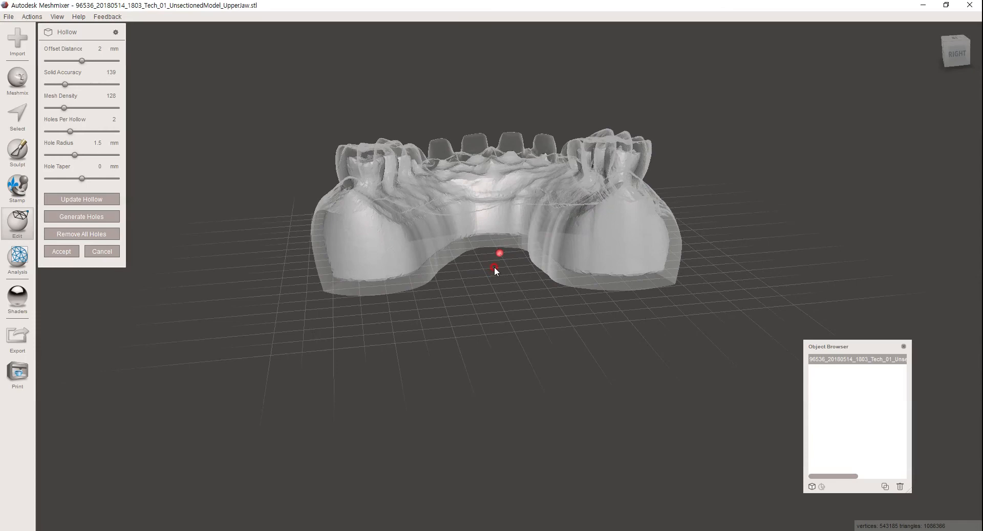
pyautogui.moveTo(490, 287); pyautogui.dragTo(431, 256, button='right')
pyautogui.scroll(4, 487, 253)
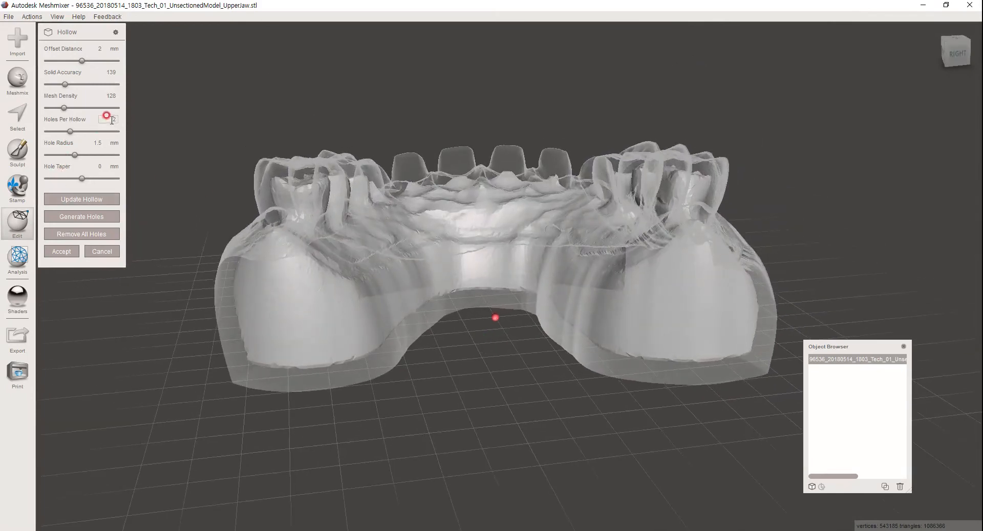
# Set the holes per hollow to 4 and generate the drain holes.
pyautogui.moveTo(73, 131); pyautogui.dragTo(123, 136)
pyautogui.click(102, 216)
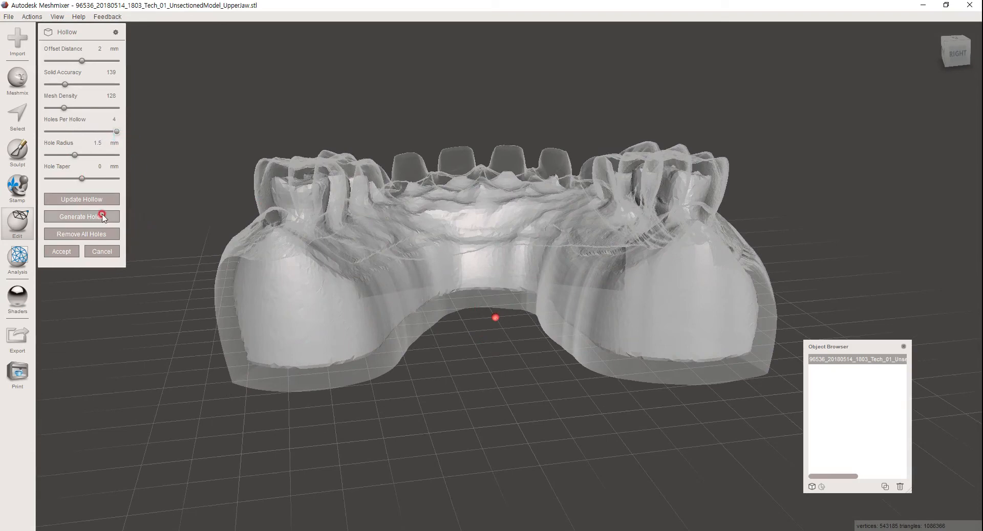
pyautogui.moveTo(512, 308); pyautogui.dragTo(495, 298, button='right')
# Reposition the four drain holes, two on the inner arch wall and one on each posterior end face of the base.
pyautogui.moveTo(407, 288); pyautogui.dragTo(399, 263)
pyautogui.moveTo(553, 287); pyautogui.dragTo(557, 267, button='right')
pyautogui.moveTo(556, 267); pyautogui.dragTo(543, 229)
pyautogui.moveTo(653, 250); pyautogui.dragTo(656, 266, button='right')
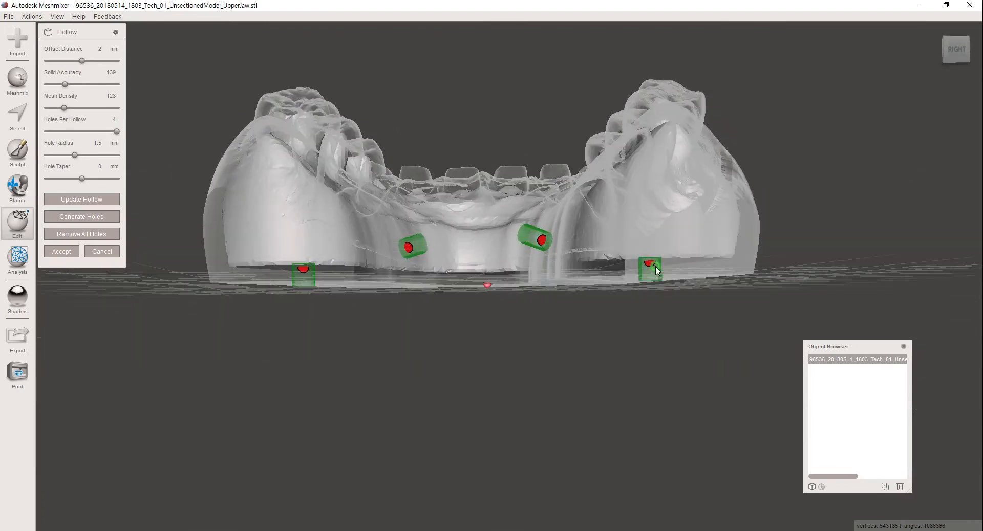
pyautogui.moveTo(656, 270); pyautogui.dragTo(679, 230)
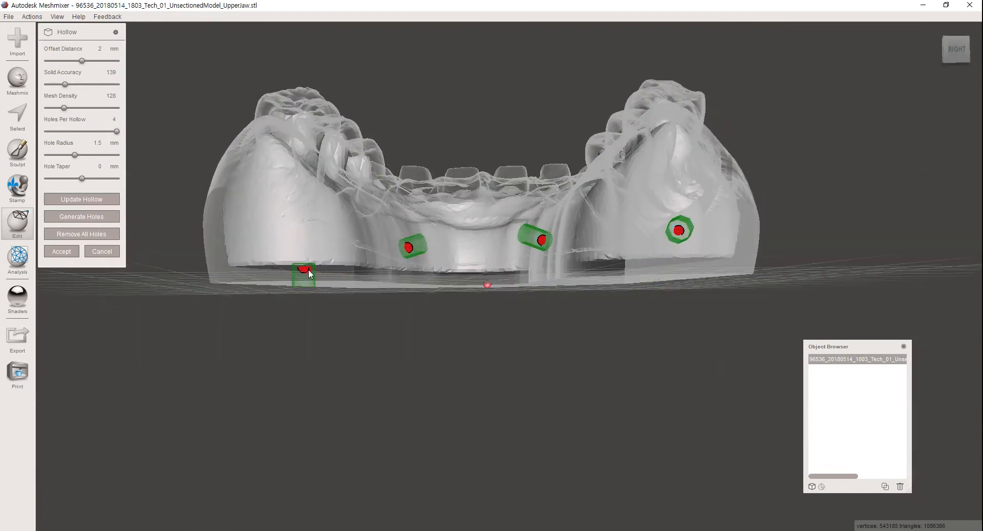
pyautogui.moveTo(303, 268); pyautogui.dragTo(256, 232)
# Set the drain hole radius to 2 mm, check the hole positions and apply the hollow.
pyautogui.moveTo(75, 155); pyautogui.dragTo(89, 156)
pyautogui.moveTo(408, 242); pyautogui.dragTo(533, 282, button='right')
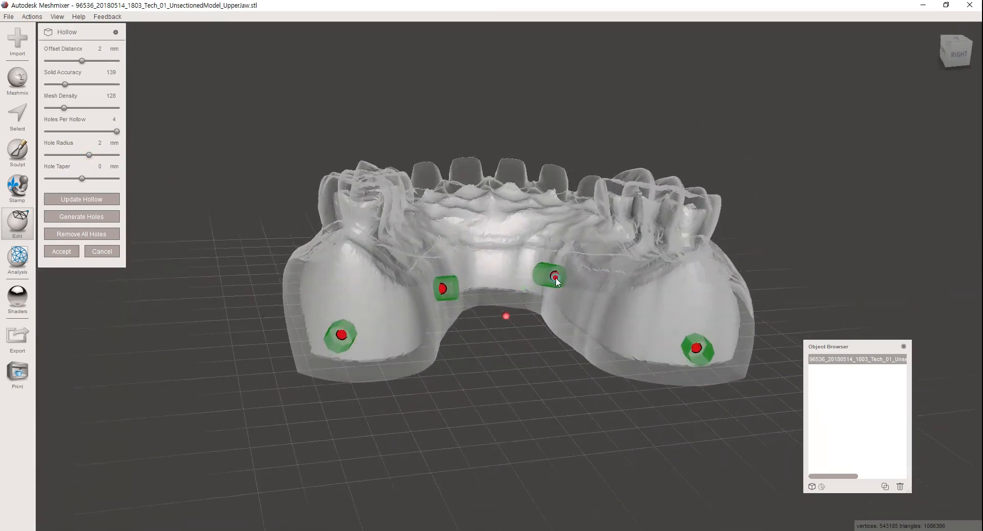
pyautogui.moveTo(534, 314); pyautogui.dragTo(481, 285, button='right')
pyautogui.click(62, 251)
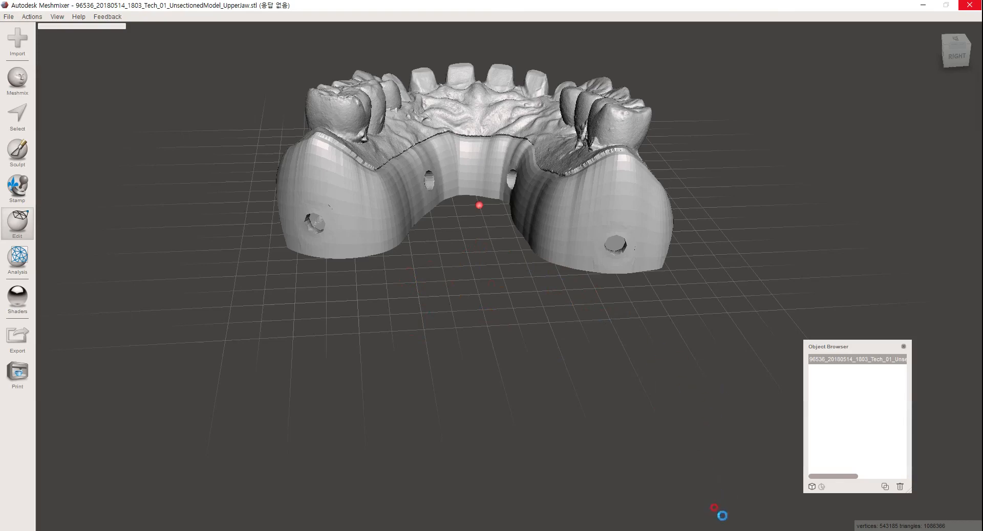
# Switch to the second Meshmixer window and display the maxilla scan from the side.
pyautogui.hotkey('alt', 'Tab')
pyautogui.scroll(-1, 490, 313)
pyautogui.moveTo(483, 297)
pyautogui.mouseDown(button='right')
pyautogui.moveTo(449, 264)
pyautogui.moveTo(349, 255)
pyautogui.moveTo(373, 248)
pyautogui.moveTo(313, 252)
pyautogui.moveTo(321, 204)
pyautogui.moveTo(523, 270)
pyautogui.moveTo(533, 301)
pyautogui.moveTo(531, 293)
pyautogui.mouseUp(button='right')
pyautogui.click(922, 251)
pyautogui.moveTo(454, 297)
pyautogui.mouseDown(button='right')
pyautogui.moveTo(494, 263)
pyautogui.moveTo(640, 254)
pyautogui.moveTo(705, 223)
pyautogui.moveTo(738, 322)
pyautogui.moveTo(555, 268)
pyautogui.moveTo(563, 286)
pyautogui.mouseUp(button='right')
pyautogui.click(77, 162)
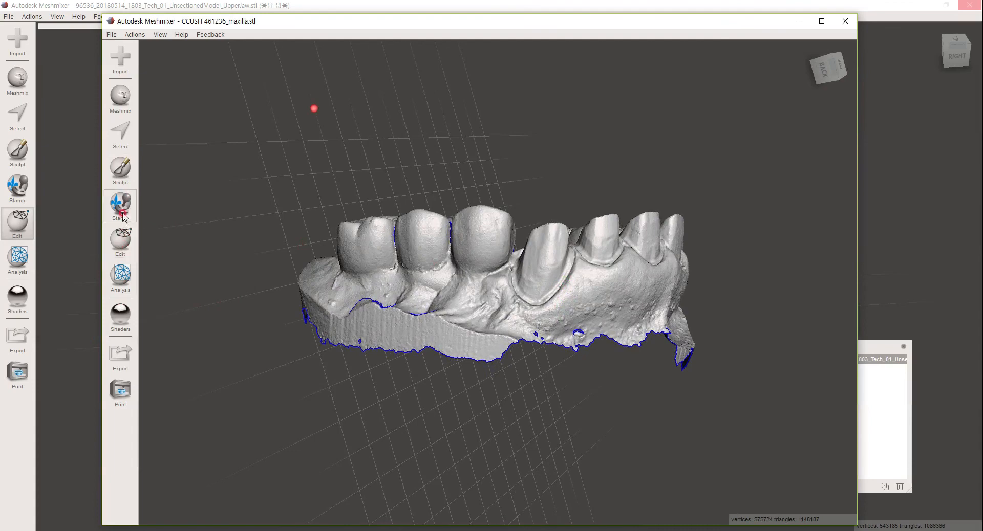
# Lasso-select the ragged lower border of the maxilla scan along its full length and delete it.
pyautogui.press('s')
pyautogui.moveTo(283, 303); pyautogui.dragTo(447, 320)
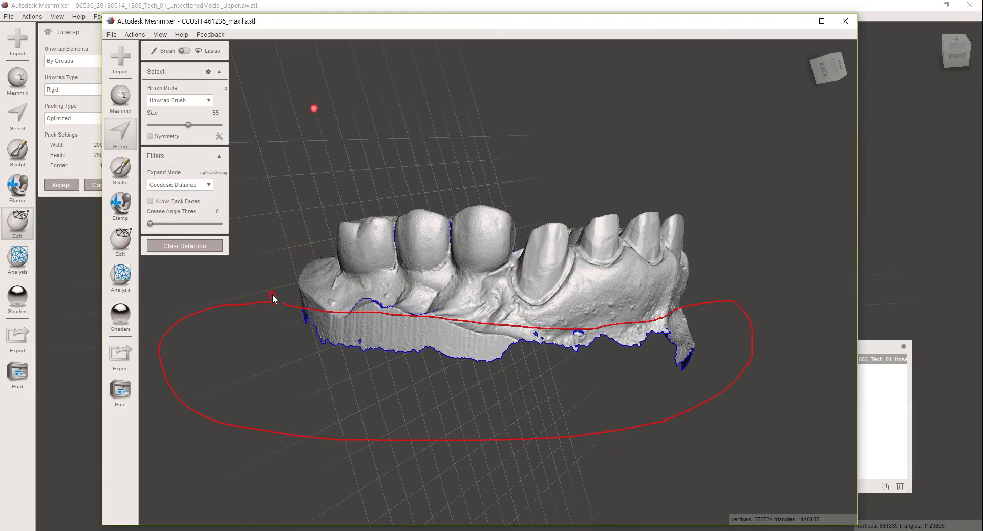
pyautogui.moveTo(316, 307); pyautogui.dragTo(284, 301)
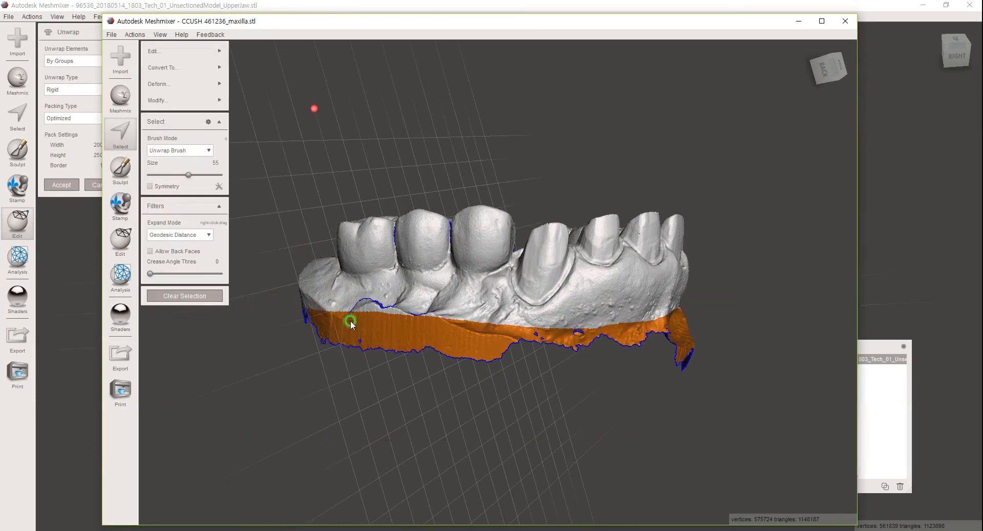
pyautogui.press('Delete')
pyautogui.moveTo(509, 356); pyautogui.dragTo(379, 361, button='right')
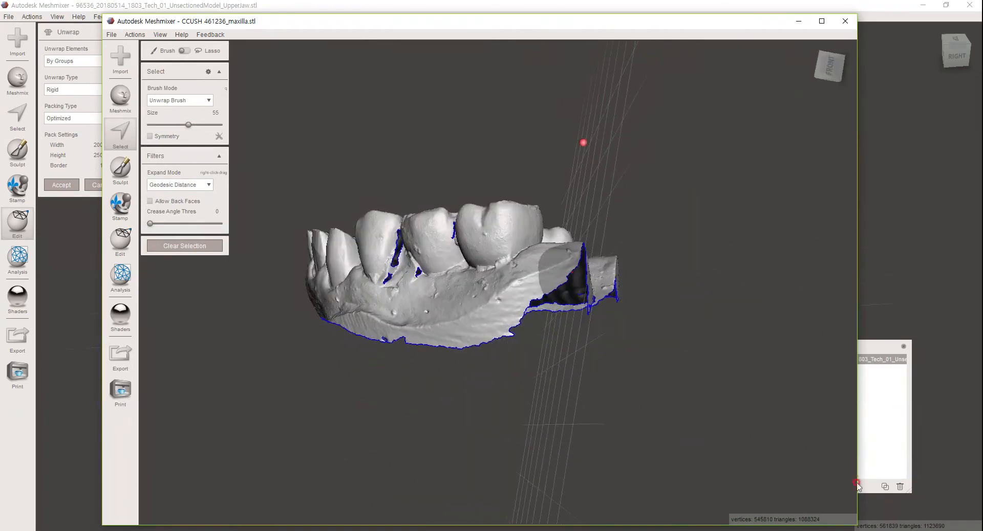
# Switch back to the hollowed upper jaw model's window and cancel the open Unwrap operation.
pyautogui.hotkey('alt', 'Tab')
pyautogui.moveTo(506, 370); pyautogui.dragTo(455, 288, button='right')
pyautogui.moveTo(455, 288); pyautogui.dragTo(480, 394, button='middle')
pyautogui.moveTo(480, 393); pyautogui.dragTo(205, 278, button='right')
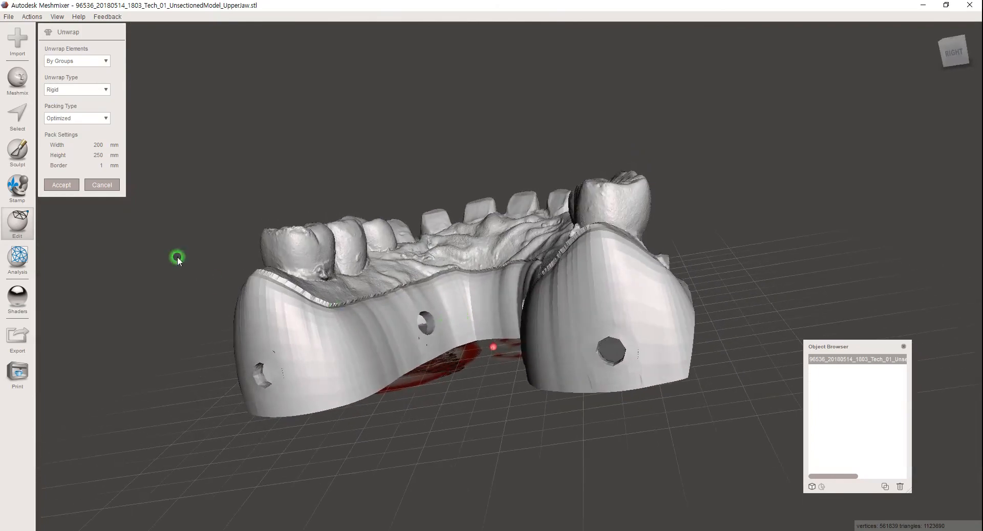
pyautogui.click(102, 186)
# Plane-cut the underside off the upper jaw model at drain-hole height, using Cut (Discard Half) with Remeshed Fill.
pyautogui.moveTo(407, 294); pyautogui.dragTo(474, 327, button='right')
pyautogui.scroll(6, 475, 327)
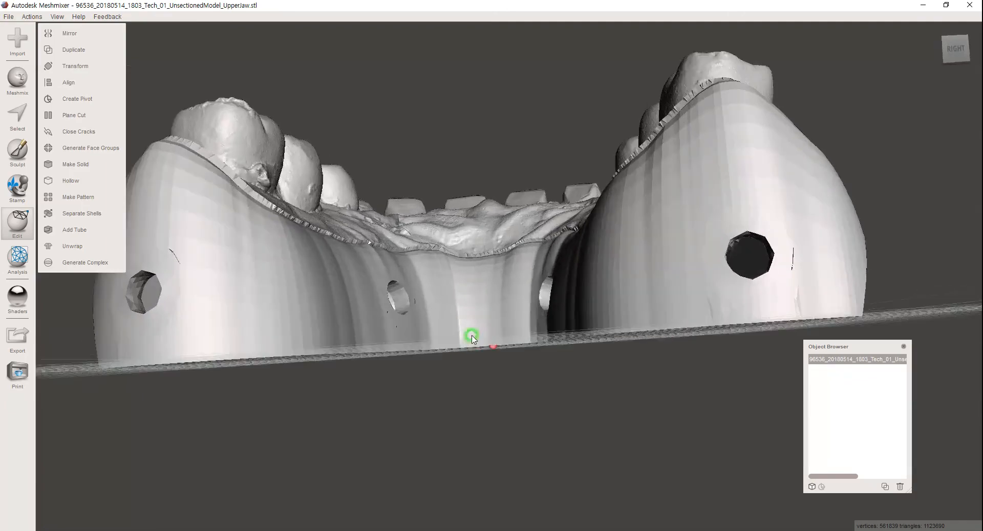
pyautogui.moveTo(470, 339); pyautogui.dragTo(558, 379, button='right')
pyautogui.scroll(-5, 557, 376)
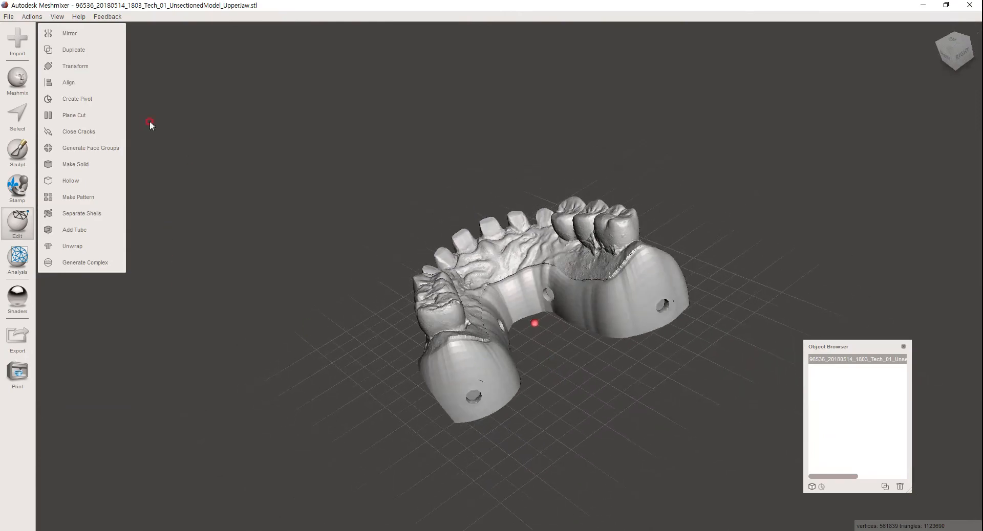
pyautogui.moveTo(576, 383); pyautogui.dragTo(533, 333, button='right')
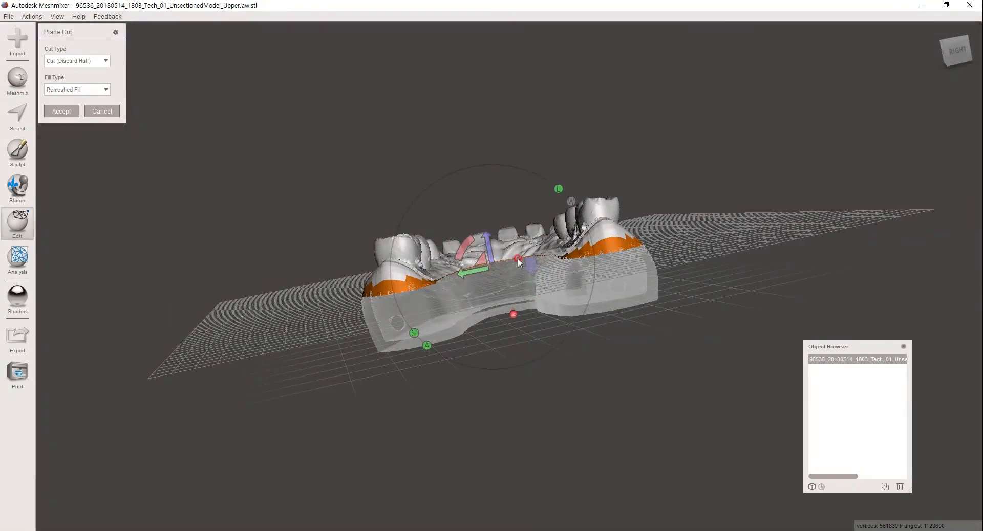
pyautogui.moveTo(493, 262); pyautogui.dragTo(498, 287)
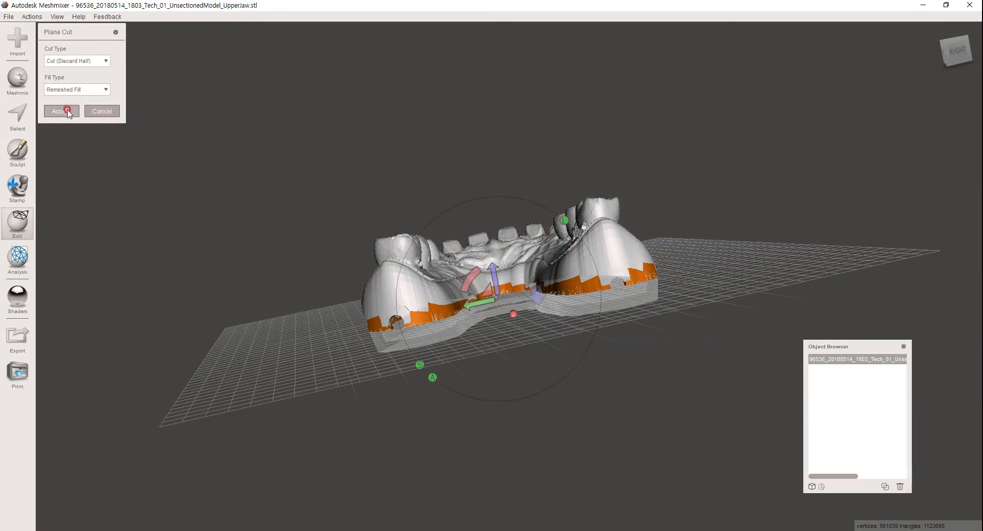
pyautogui.press('Return')
# Examine the cut model's hollow interior and wall thickness from below, and its teeth and arch from above.
pyautogui.moveTo(500, 331); pyautogui.dragTo(456, 363, button='right')
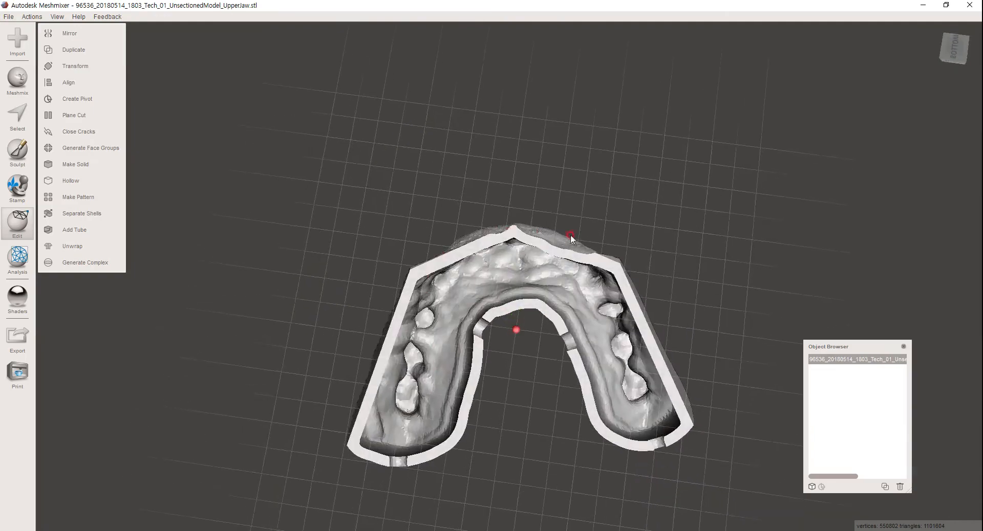
pyautogui.moveTo(566, 358); pyautogui.dragTo(511, 293, button='right')
pyautogui.scroll(-5, 573, 329)
pyautogui.scroll(7, 510, 293)
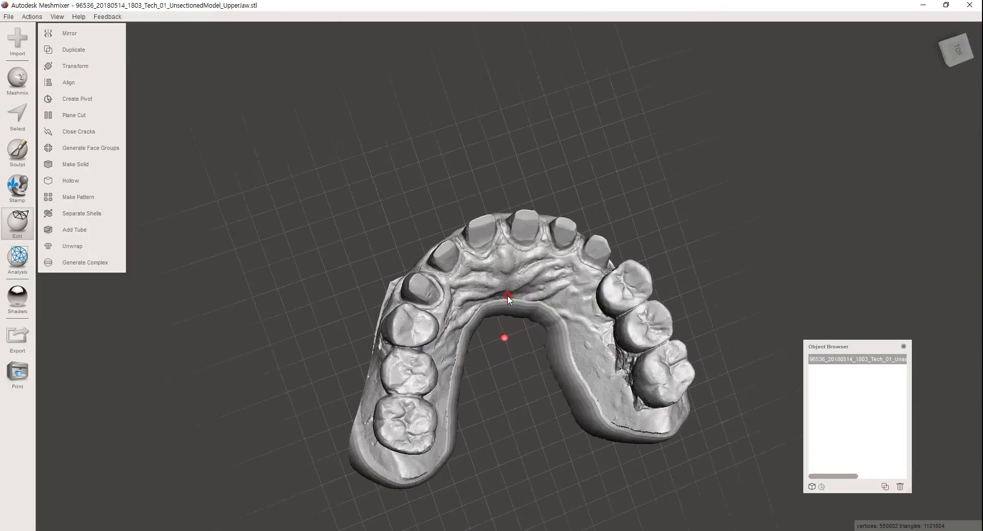
pyautogui.moveTo(470, 269)
pyautogui.mouseDown(button='right')
pyautogui.moveTo(535, 314)
pyautogui.moveTo(518, 265)
pyautogui.moveTo(506, 135)
pyautogui.moveTo(506, 250)
pyautogui.moveTo(527, 441)
pyautogui.moveTo(503, 353)
pyautogui.moveTo(508, 286)
pyautogui.moveTo(505, 370)
pyautogui.mouseUp(button='right')
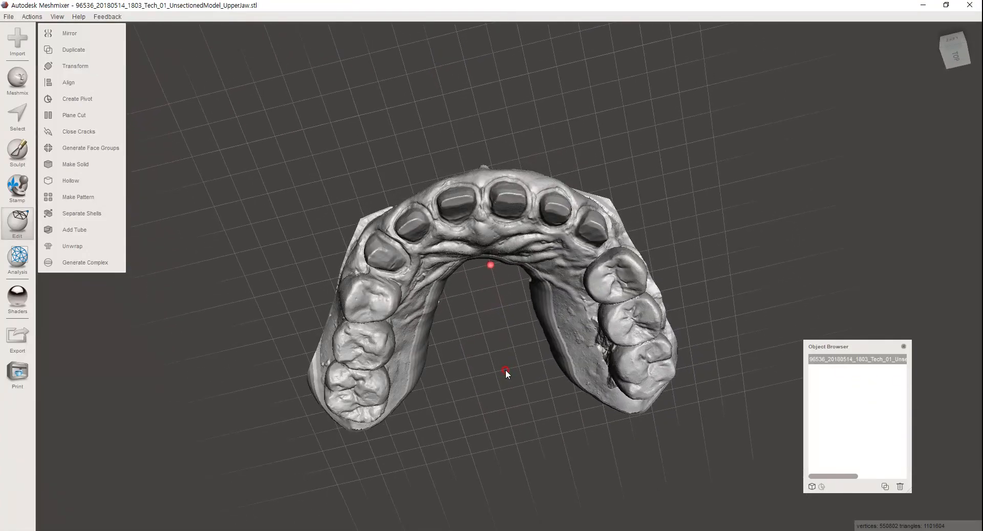